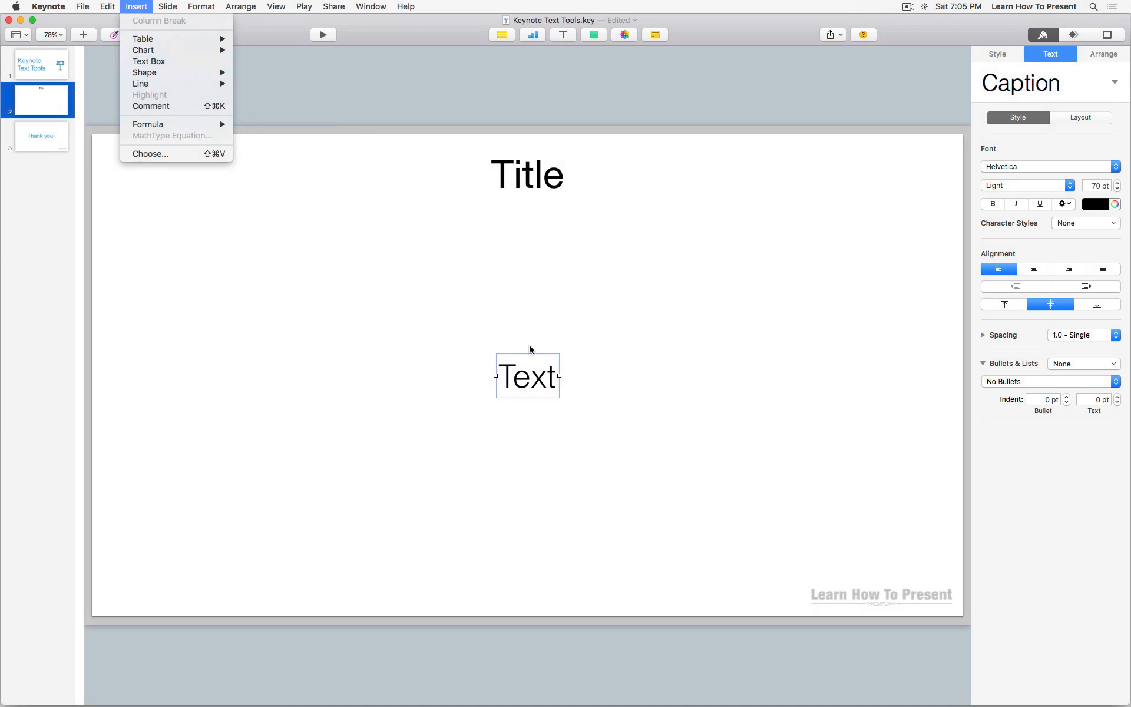
# Try the purple and then the gray gradient shape style on the "Text" text box.
pyautogui.click(531, 348)
pyautogui.click(606, 369)
pyautogui.click(528, 369)
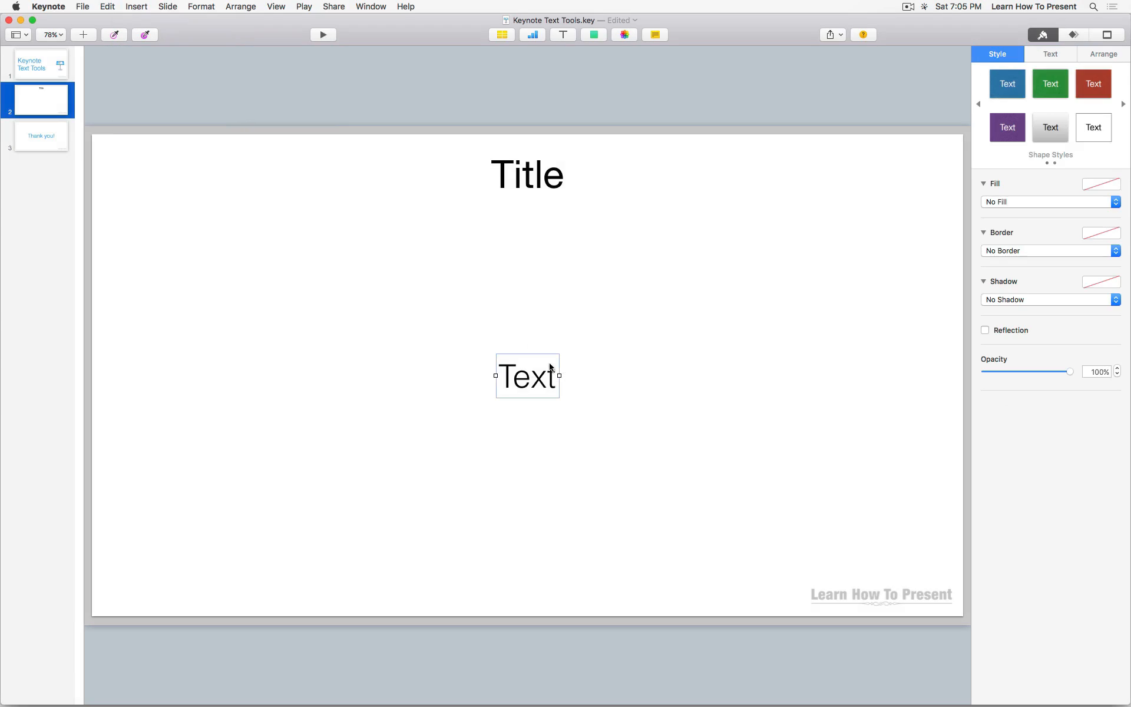
pyautogui.click(999, 57)
pyautogui.click(1121, 104)
pyautogui.click(981, 104)
pyautogui.click(1010, 126)
pyautogui.click(1040, 132)
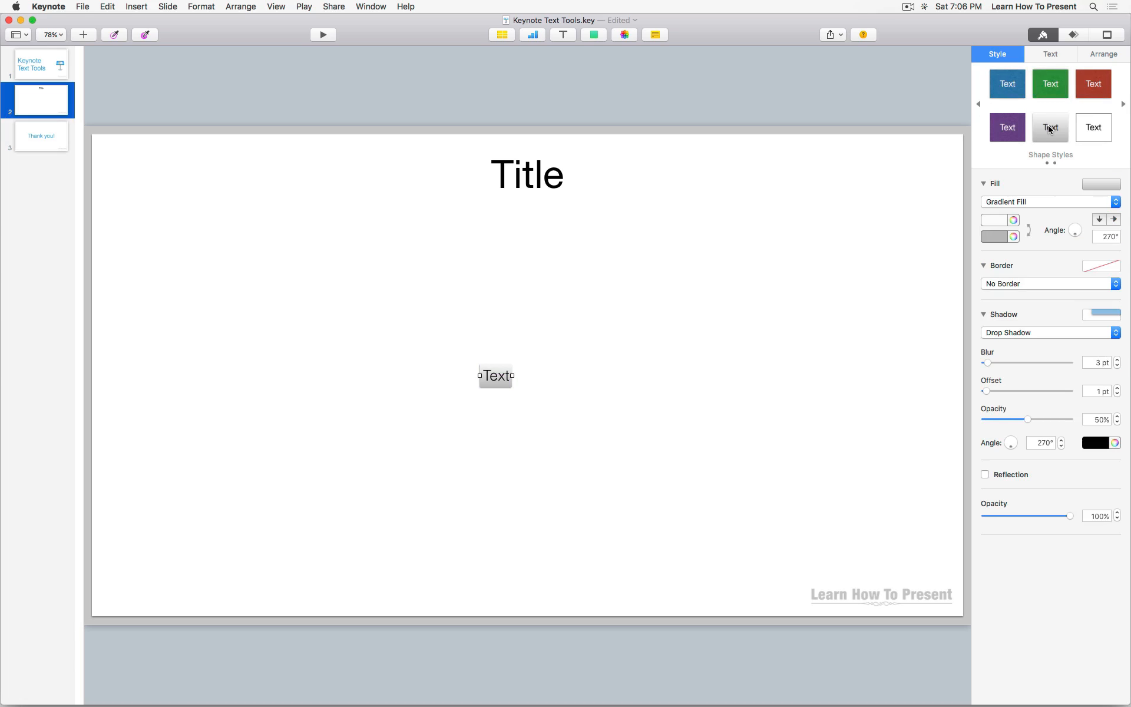
# Apply the second plain text style, with no fill, to the "Text" text box.
pyautogui.click(1122, 104)
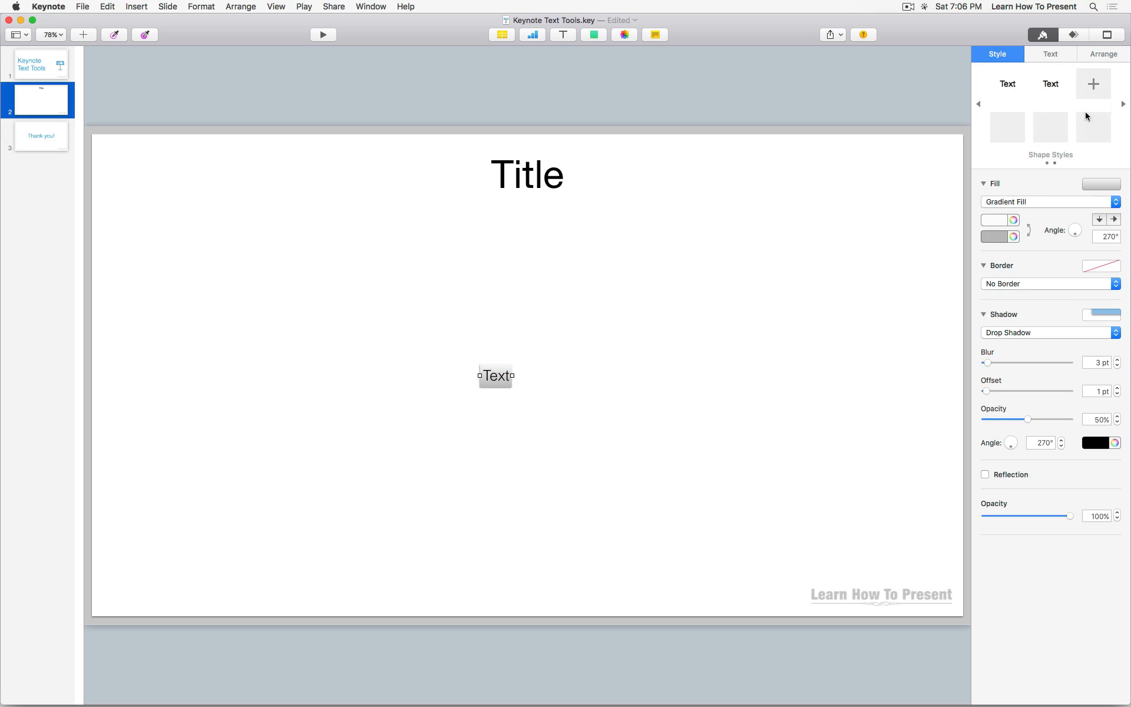
pyautogui.click(1041, 89)
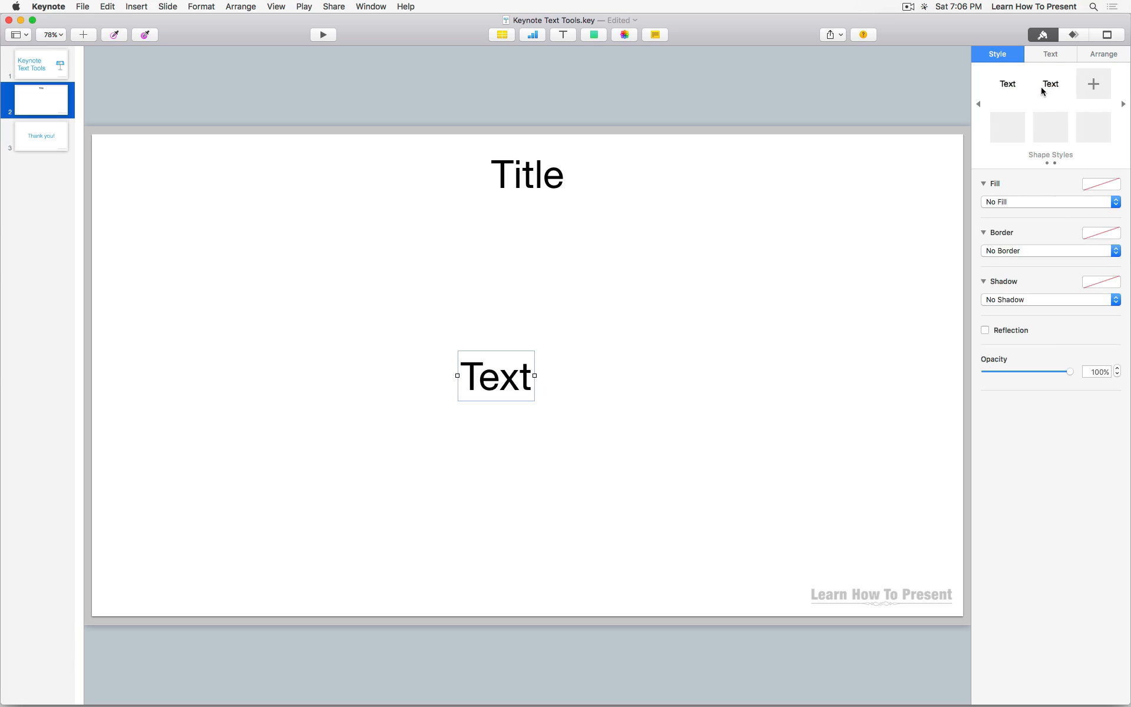
pyautogui.click(978, 104)
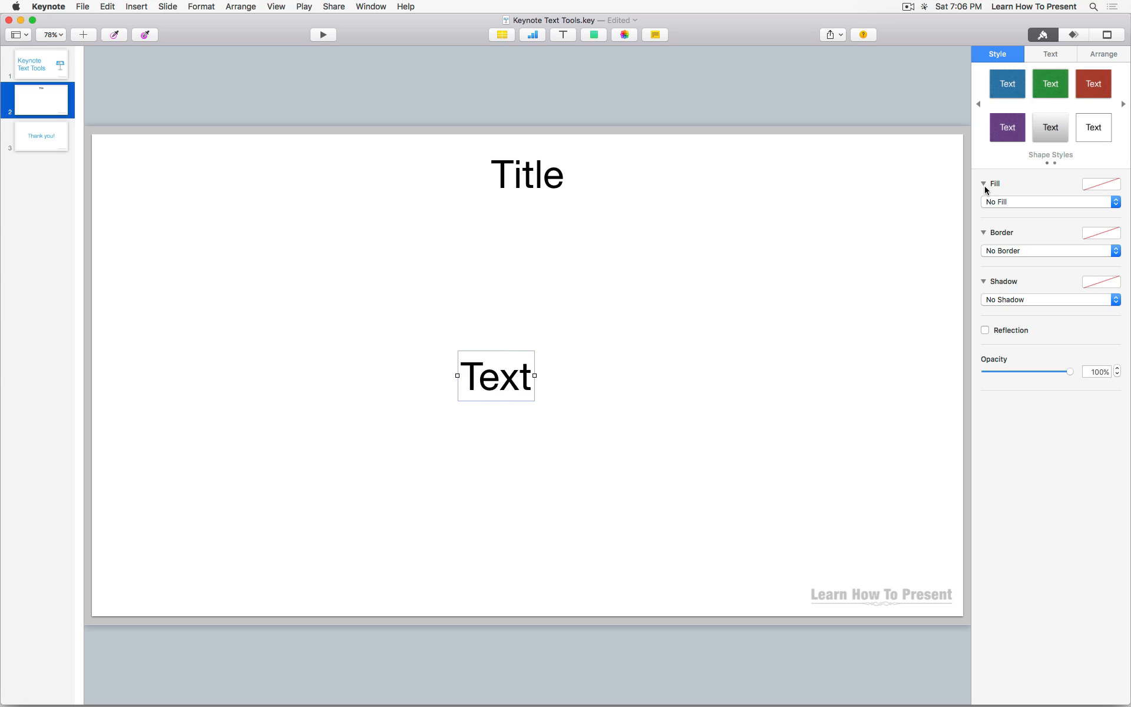
# Give the text box a solid Color Fill in dark brown.
pyautogui.click(998, 202)
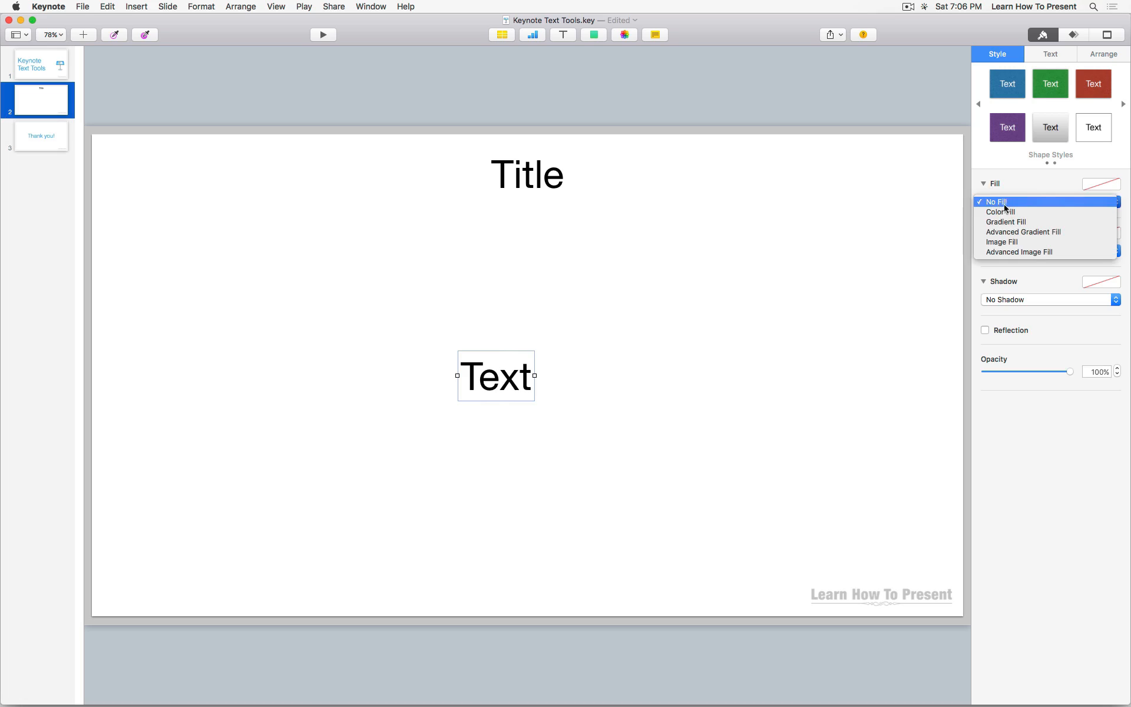
pyautogui.click(1011, 212)
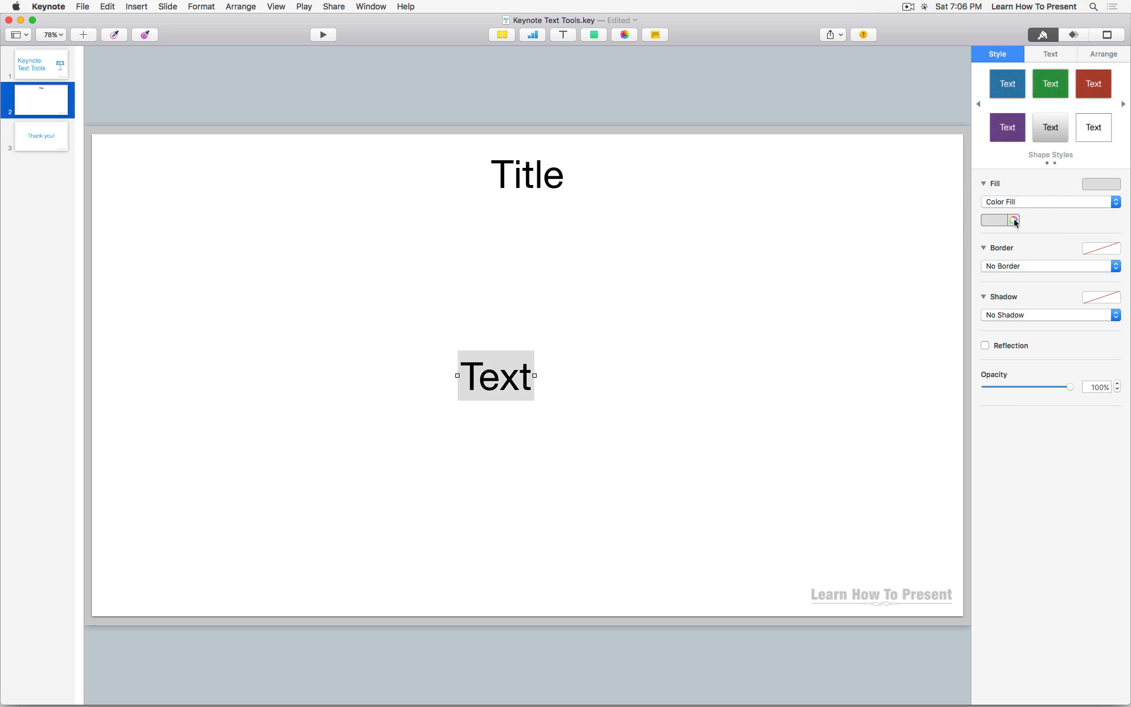
pyautogui.click(1001, 222)
pyautogui.click(1014, 279)
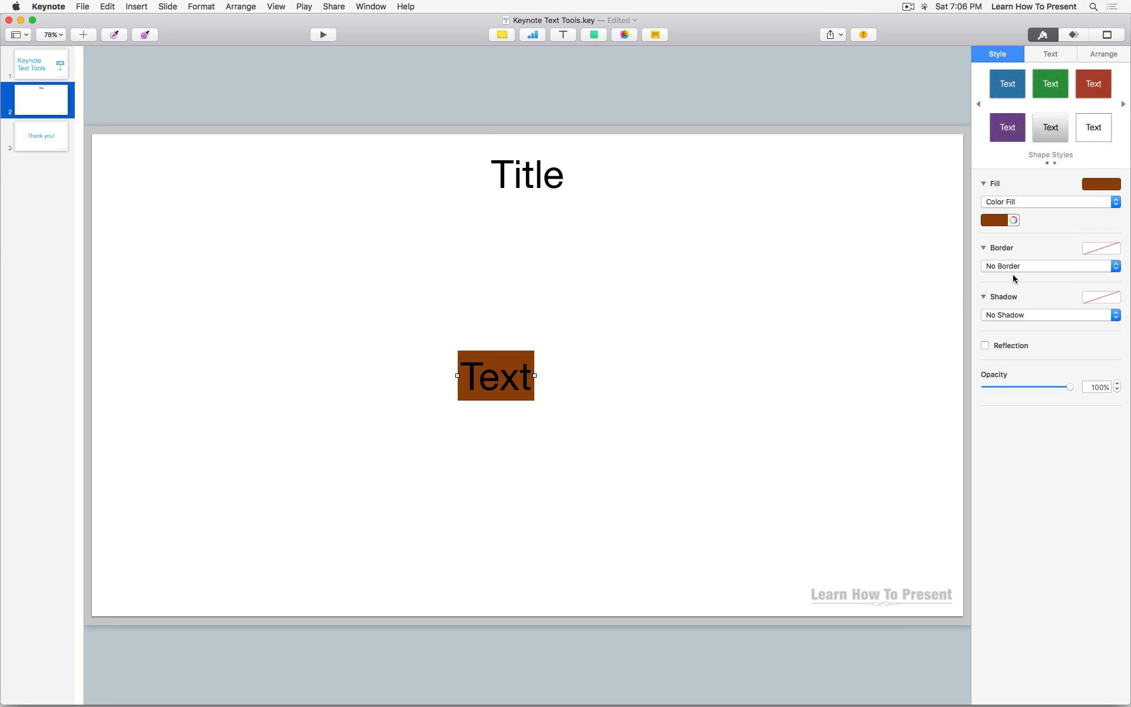
pyautogui.click(993, 223)
pyautogui.click(966, 268)
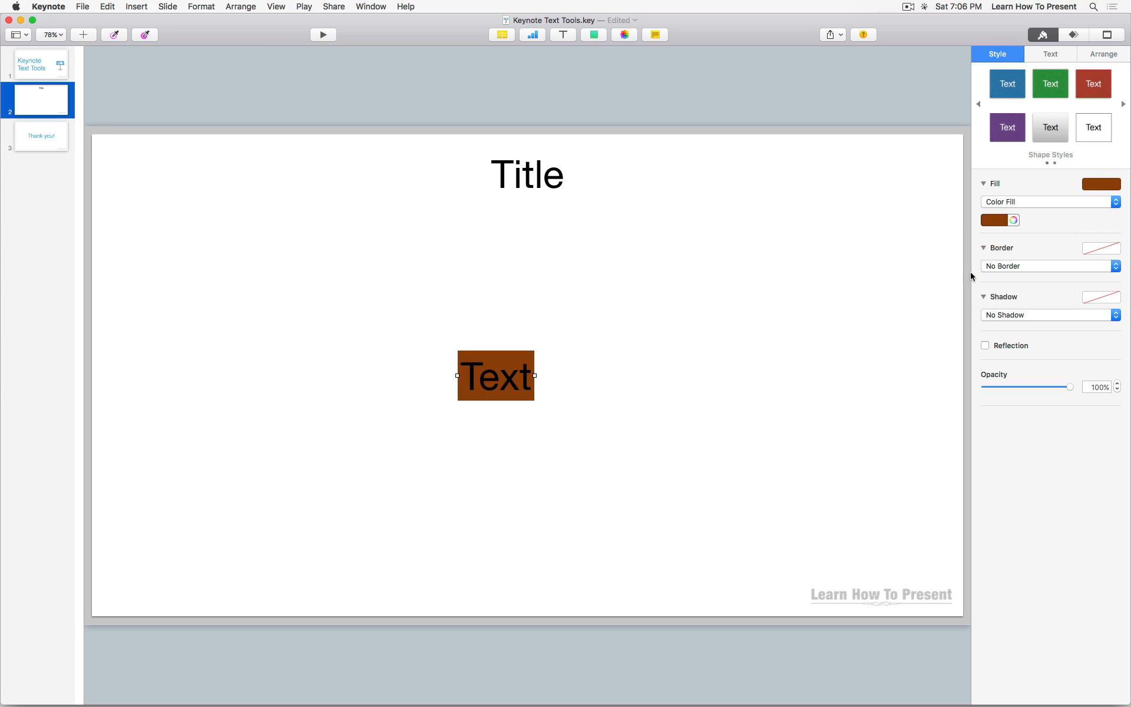
# Change the text box's fill color to light blue and then to a darker blue.
pyautogui.click(992, 223)
pyautogui.click(951, 243)
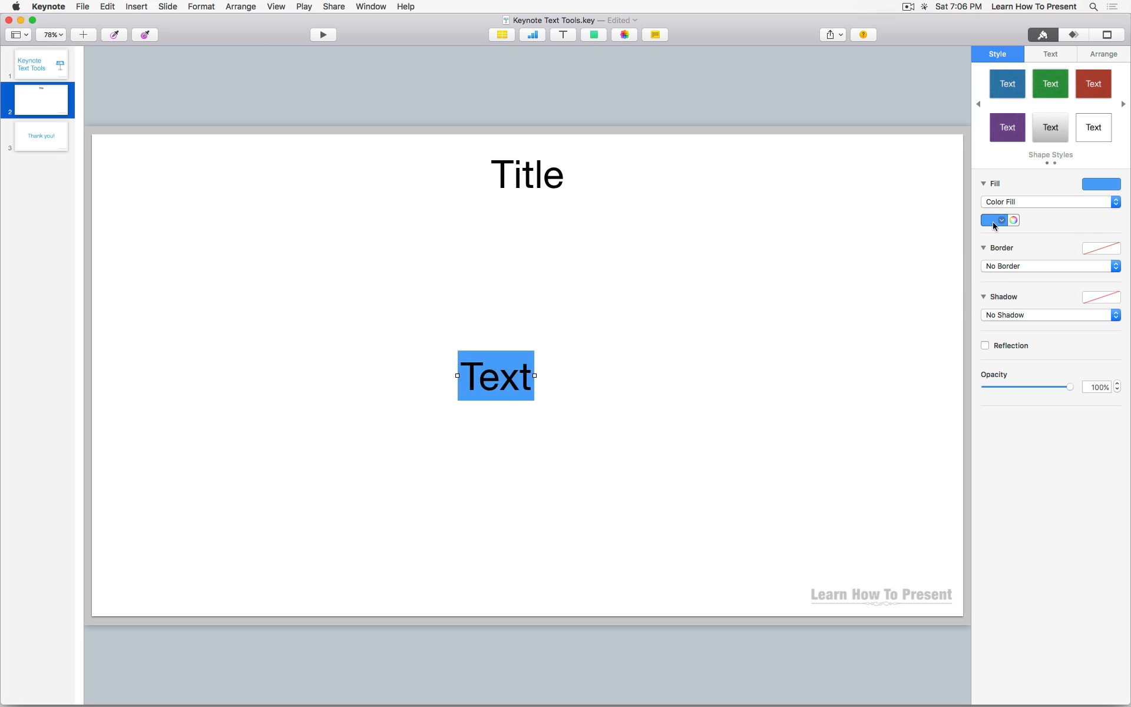
pyautogui.click(993, 222)
pyautogui.click(944, 255)
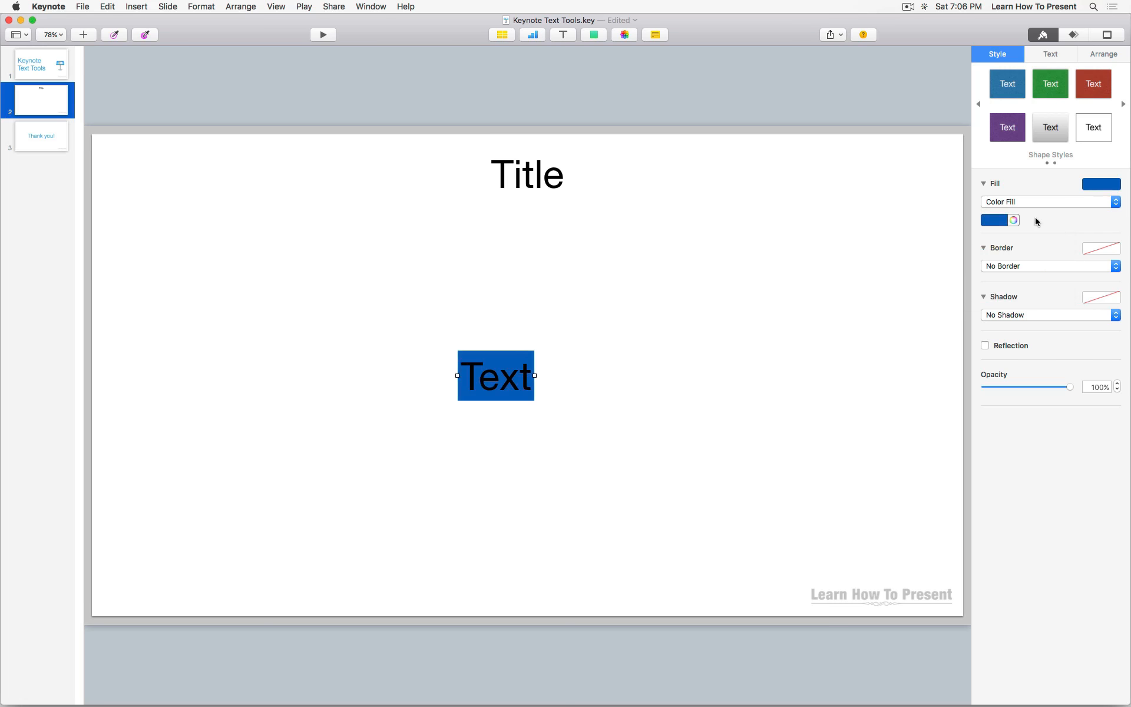
pyautogui.click(1006, 223)
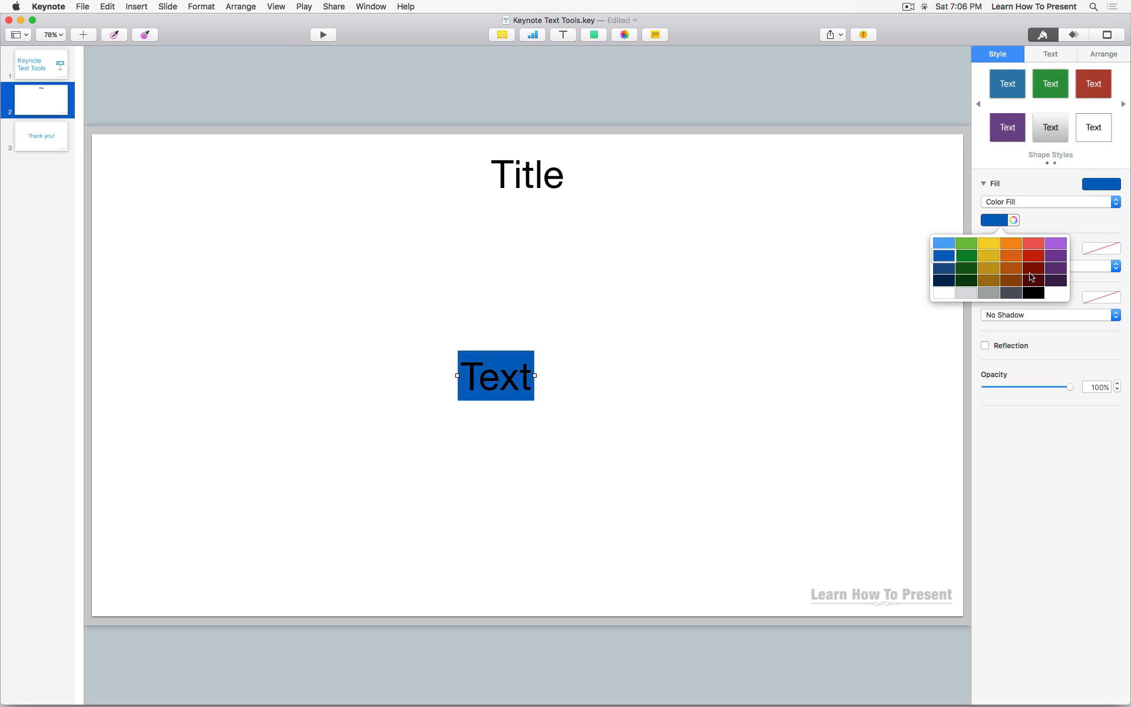
pyautogui.click(1027, 226)
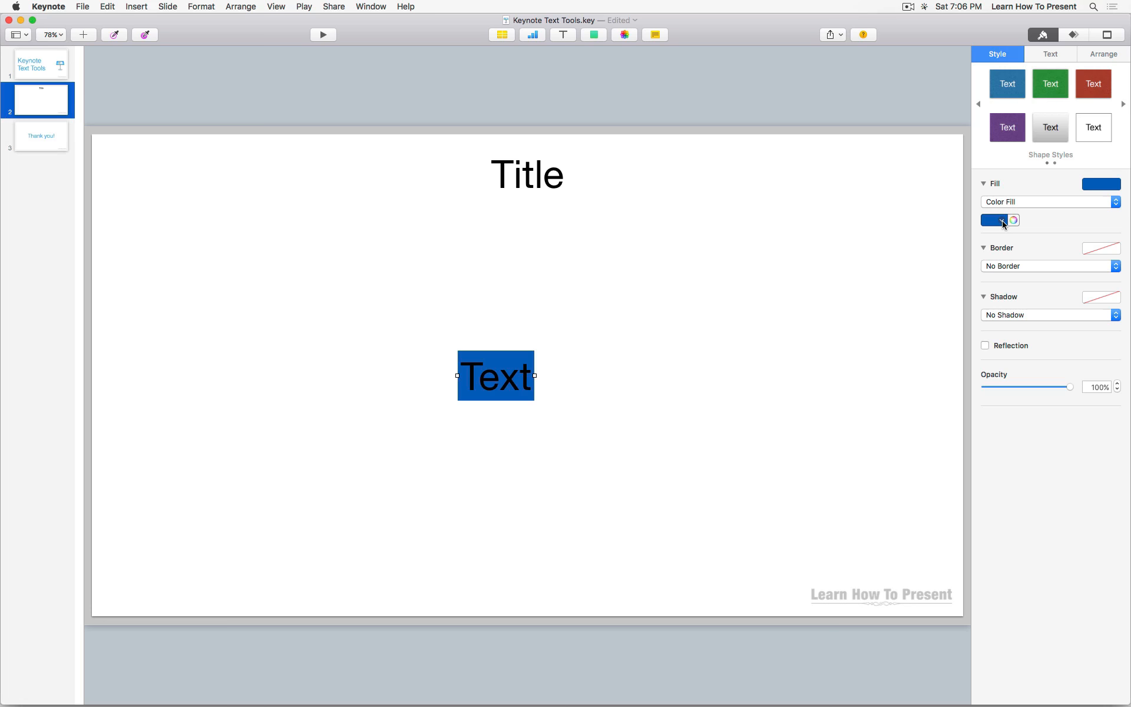
# Fill the text box with white, then undo the fill changes until it has No Fill.
pyautogui.click(1003, 224)
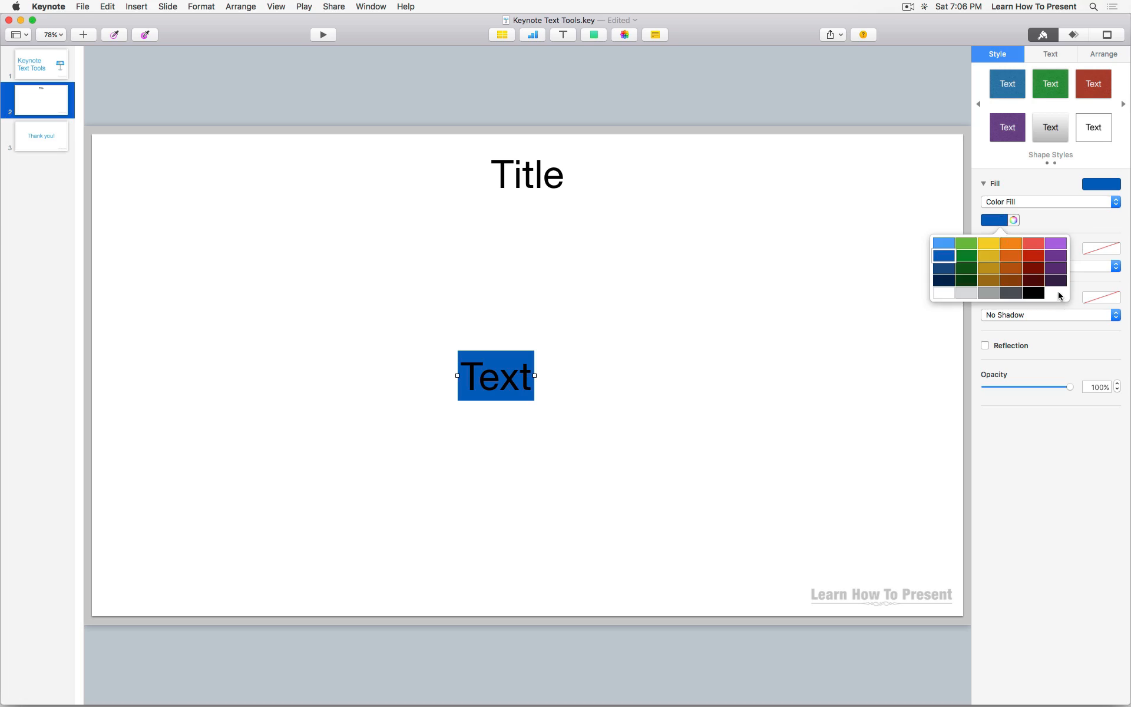
pyautogui.click(944, 294)
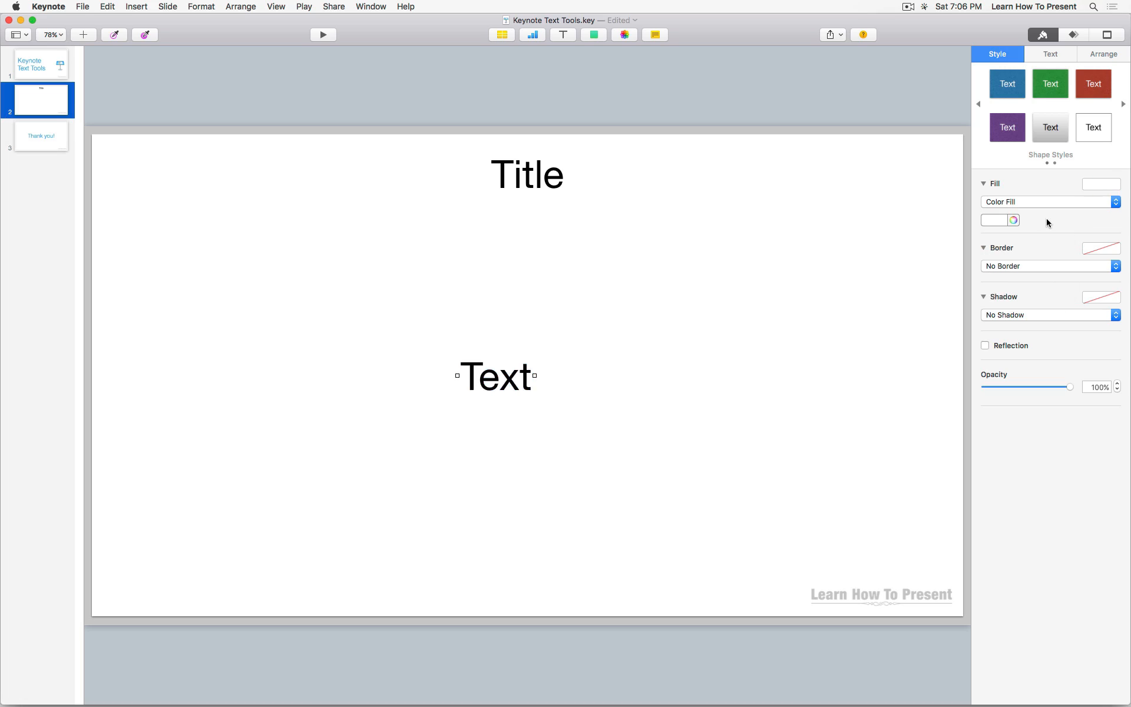
pyautogui.press('super+z')
# Add a solid green Line border to the text box.
pyautogui.click(1023, 252)
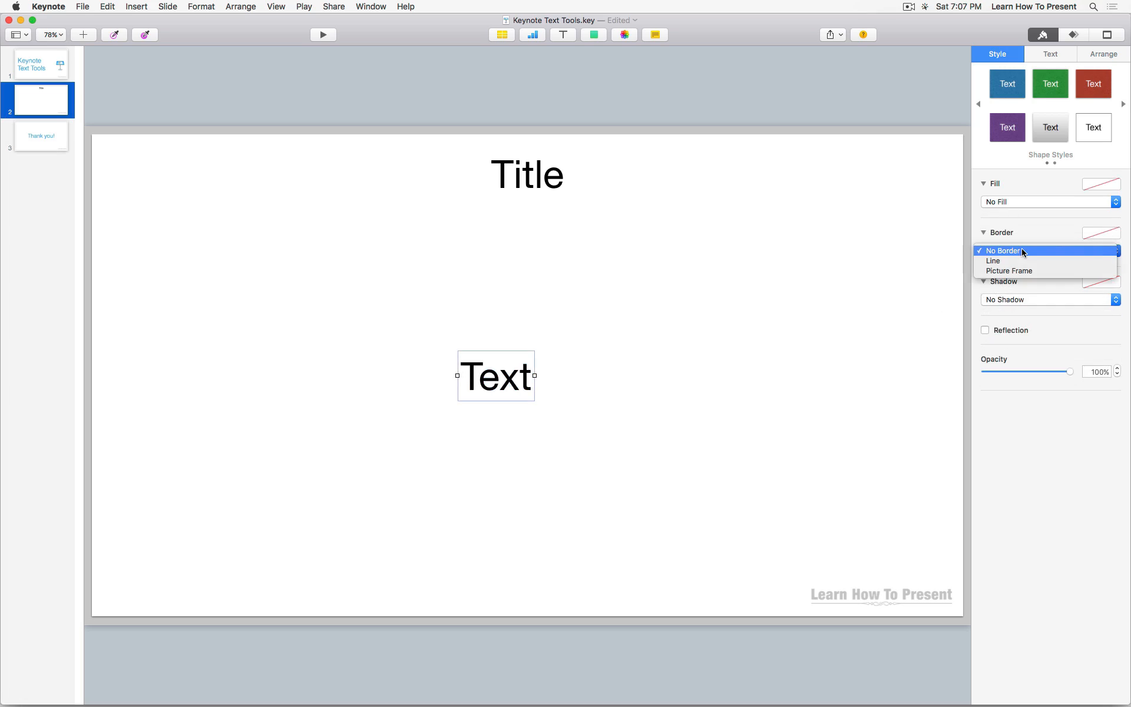
pyautogui.click(997, 261)
pyautogui.click(1000, 272)
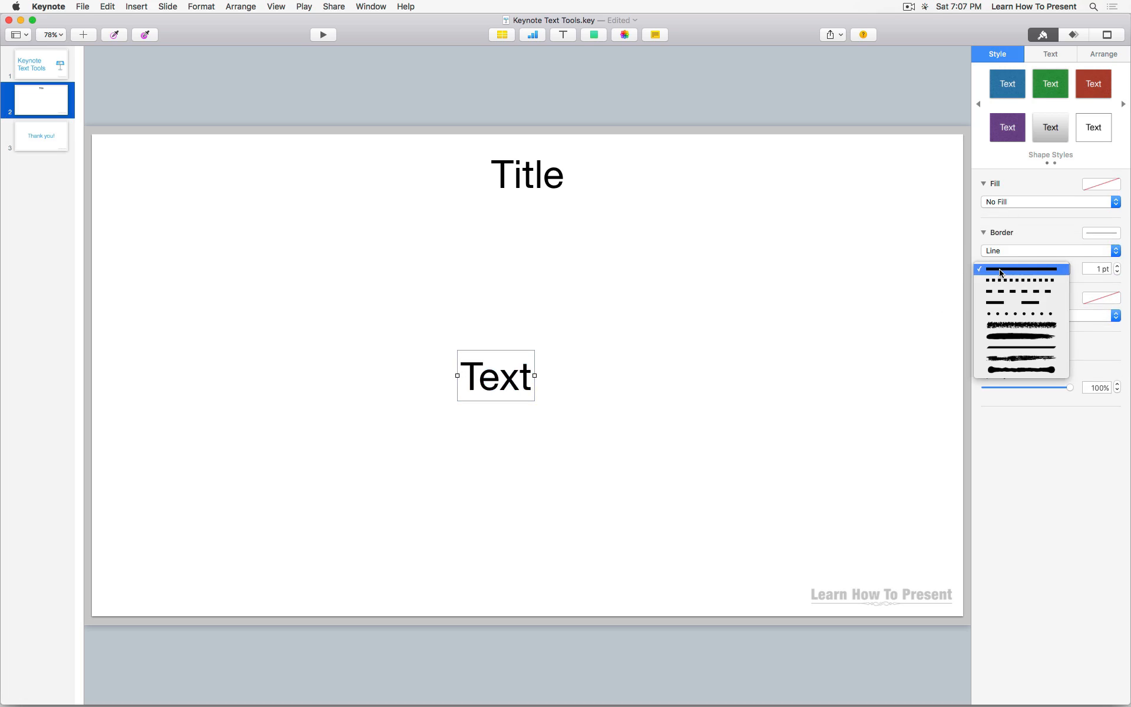
pyautogui.click(1001, 269)
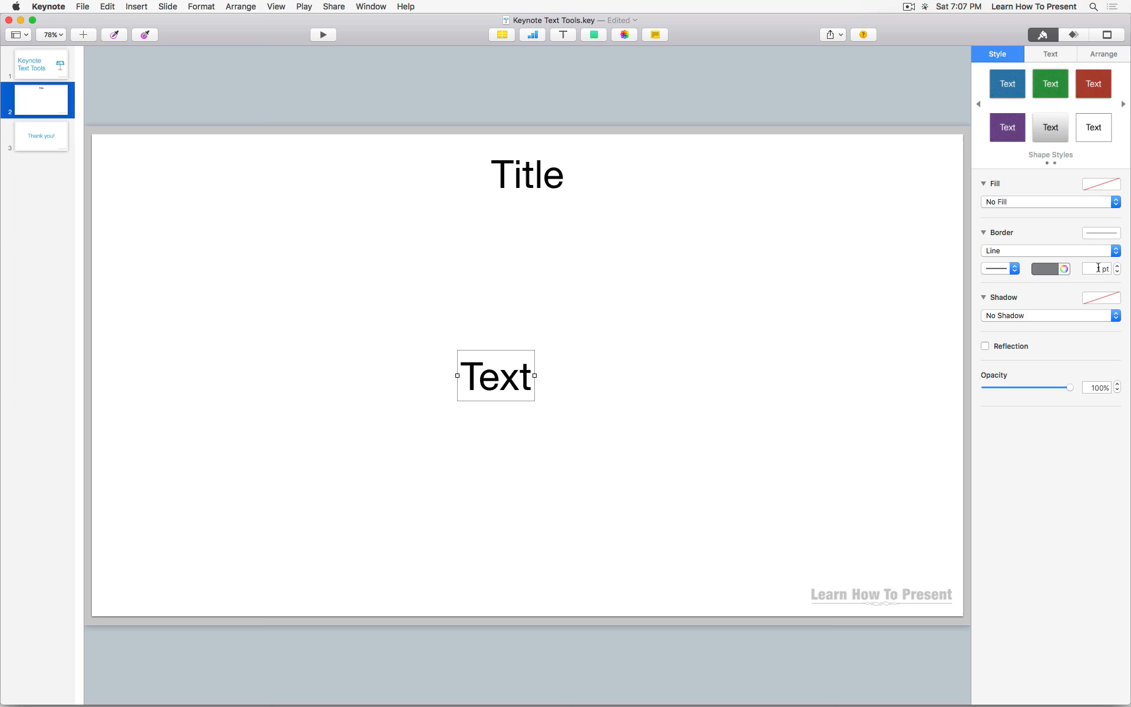
pyautogui.click(1053, 271)
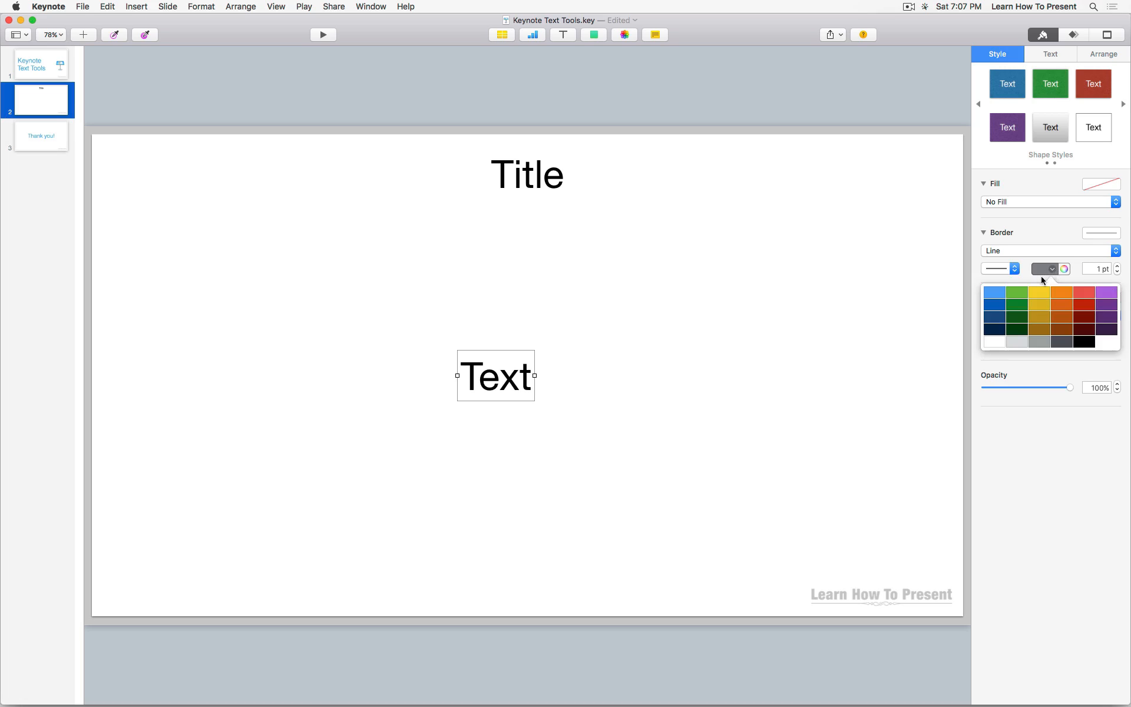
pyautogui.click(1020, 307)
# Set the text box's border thickness to 7 pt.
pyautogui.click(1117, 266)
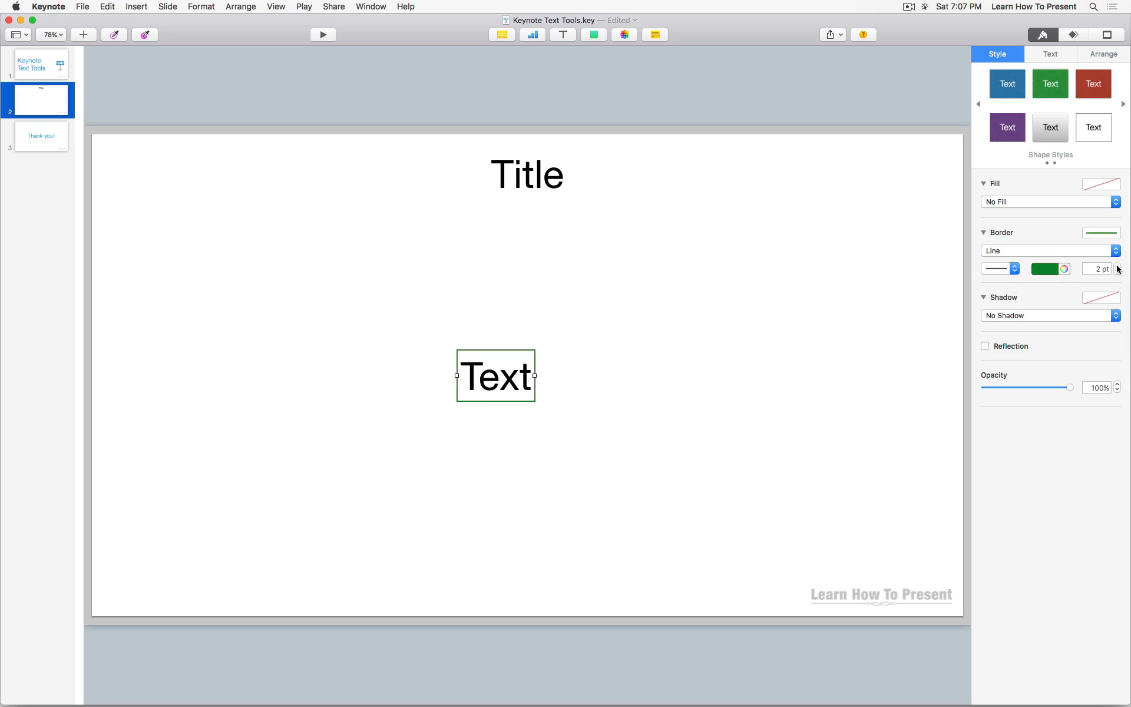
pyautogui.click(1117, 266)
pyautogui.click(1117, 267)
pyautogui.click(1118, 266)
pyautogui.click(1117, 266)
pyautogui.click(1117, 267)
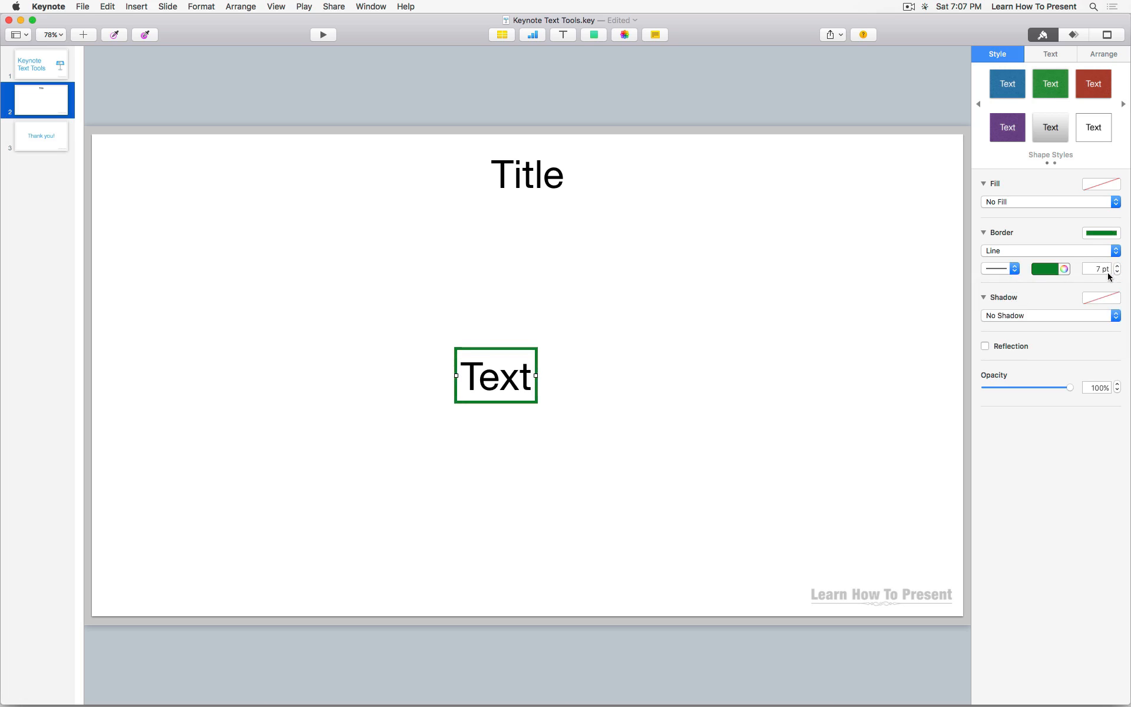
# Try a Drop Shadow with 56 pt blur, 26 pt offset and 30% opacity on the text box, then set it to No Shadow.
pyautogui.click(1003, 316)
pyautogui.click(1009, 322)
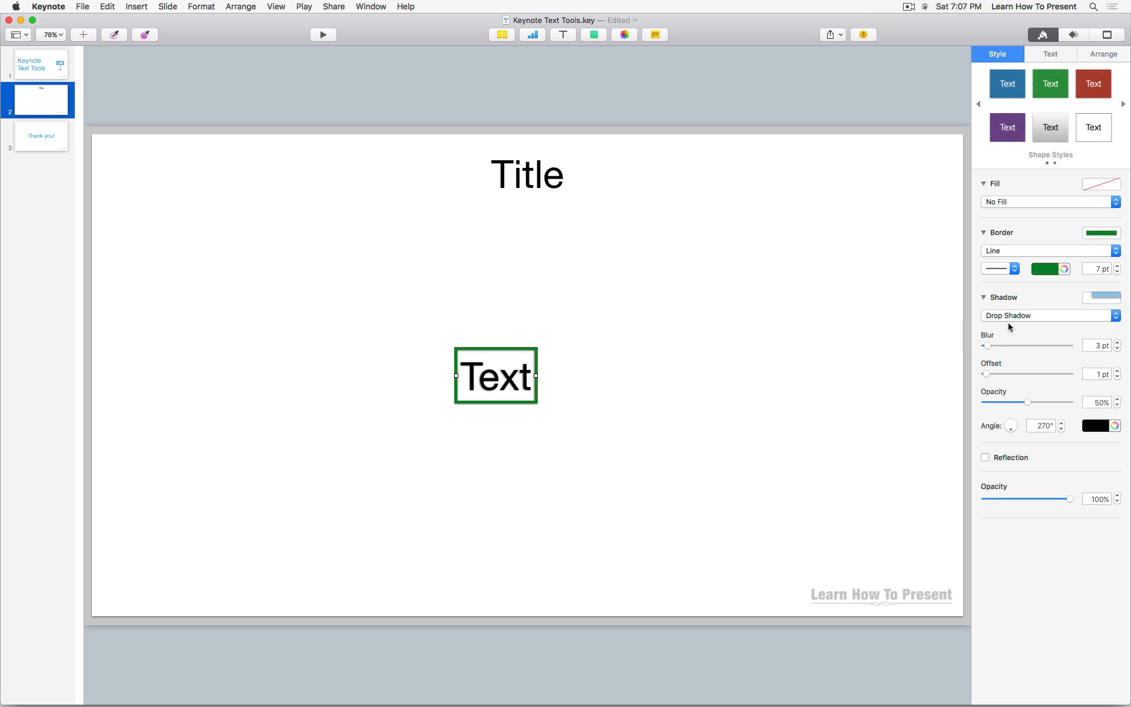
pyautogui.moveTo(997, 345); pyautogui.dragTo(1009, 402)
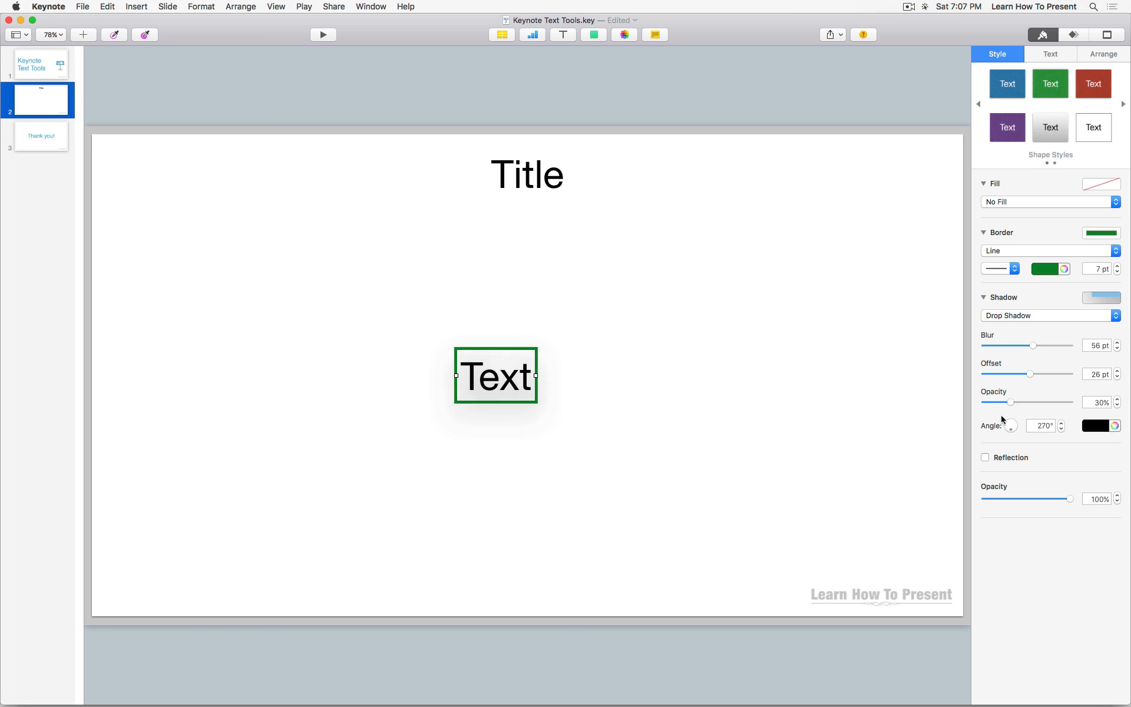
pyautogui.click(1017, 317)
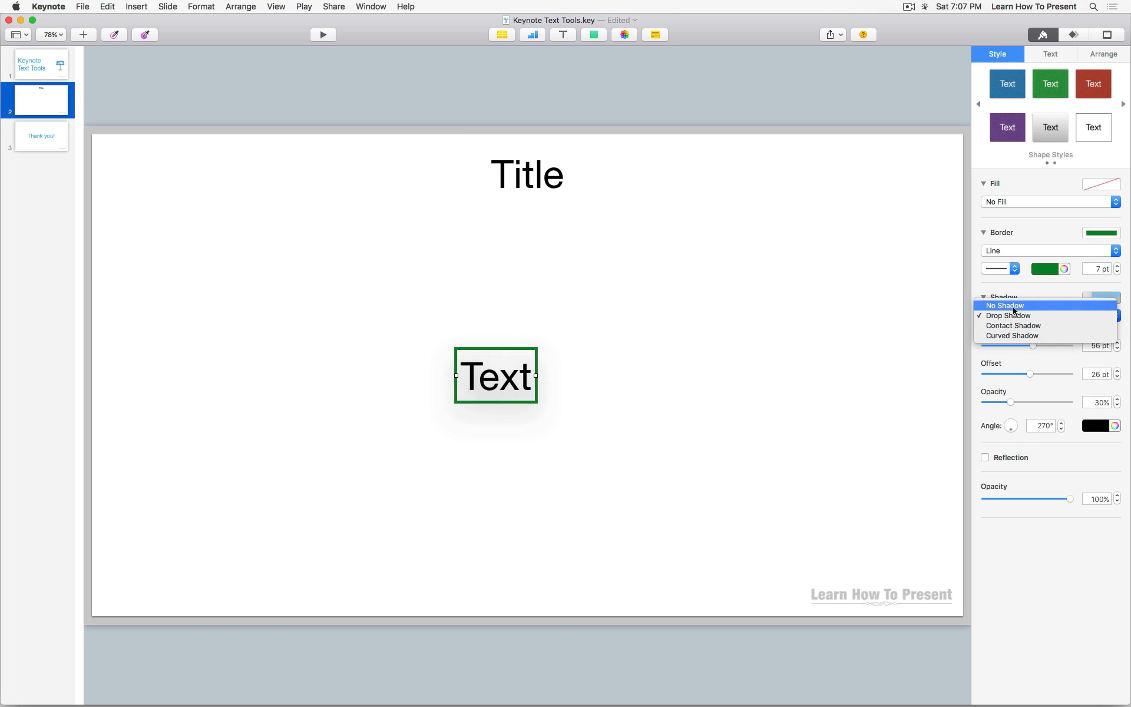
pyautogui.click(1014, 307)
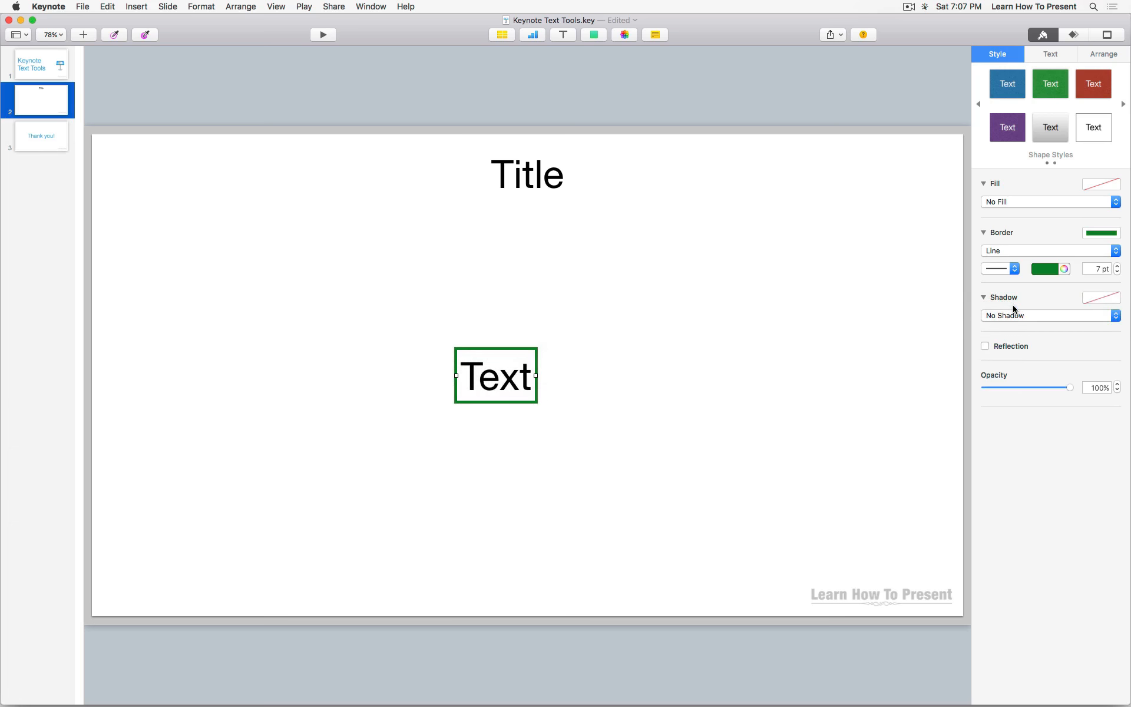
# Try adjusting the text box's overall opacity and return it to 100%.
pyautogui.moveTo(1032, 389); pyautogui.dragTo(1085, 388)
pyautogui.click(640, 416)
pyautogui.click(518, 391)
pyautogui.click(1100, 388)
pyautogui.click(568, 384)
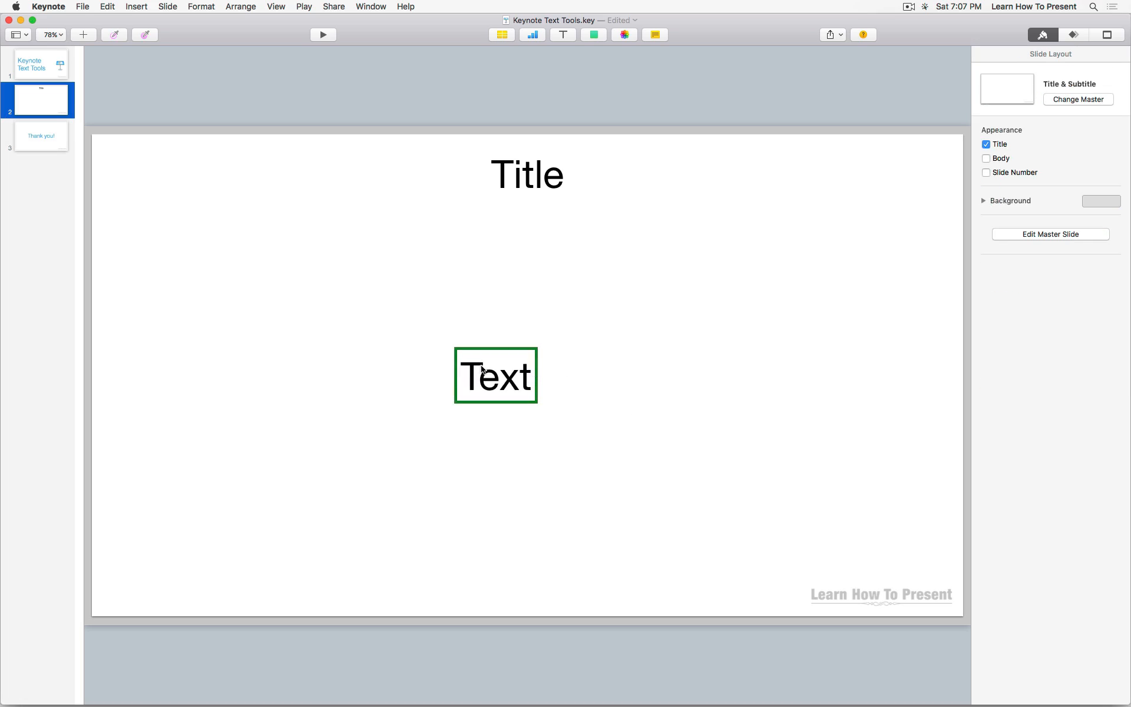
# Remove the green border from the text box by choosing No Border.
pyautogui.click(480, 366)
pyautogui.click(993, 250)
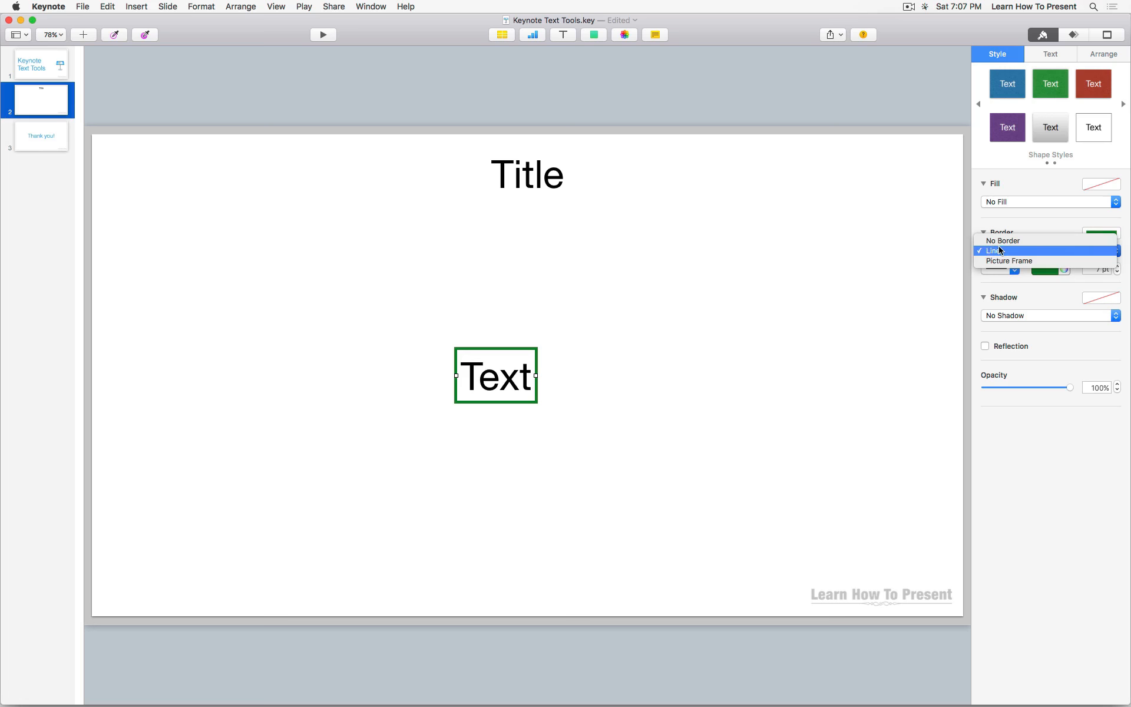
pyautogui.click(1001, 242)
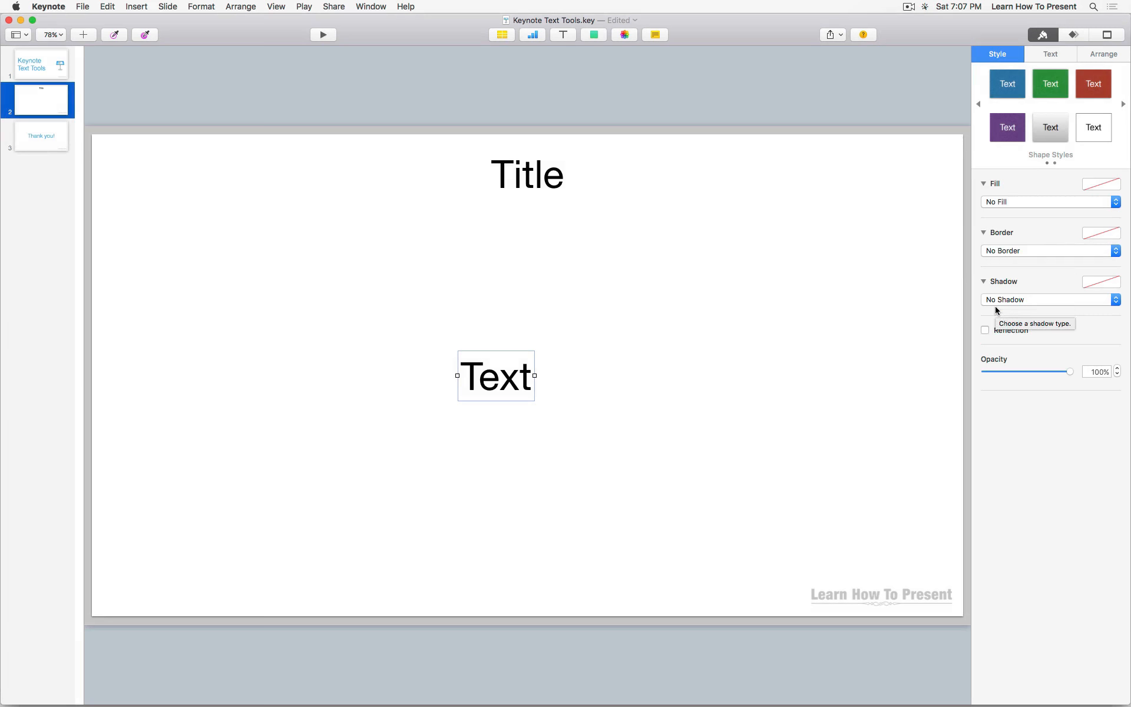
# Review the fonts available for the "Text" text box and keep Helvetica Neue.
pyautogui.click(584, 390)
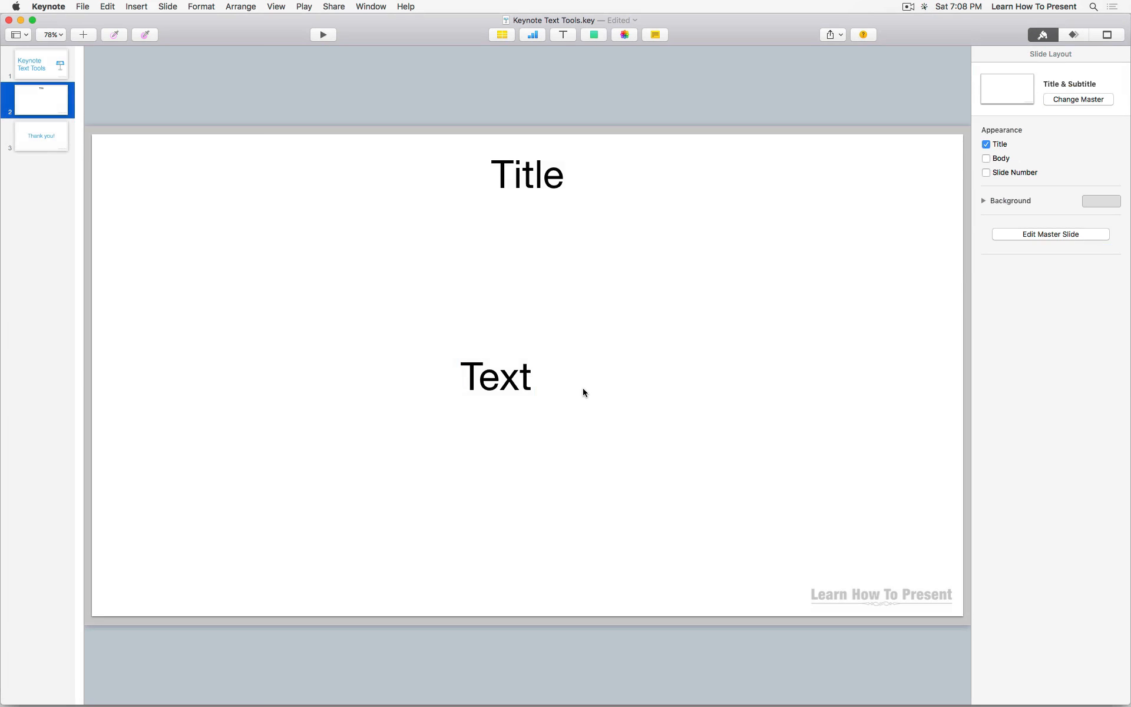
pyautogui.click(478, 377)
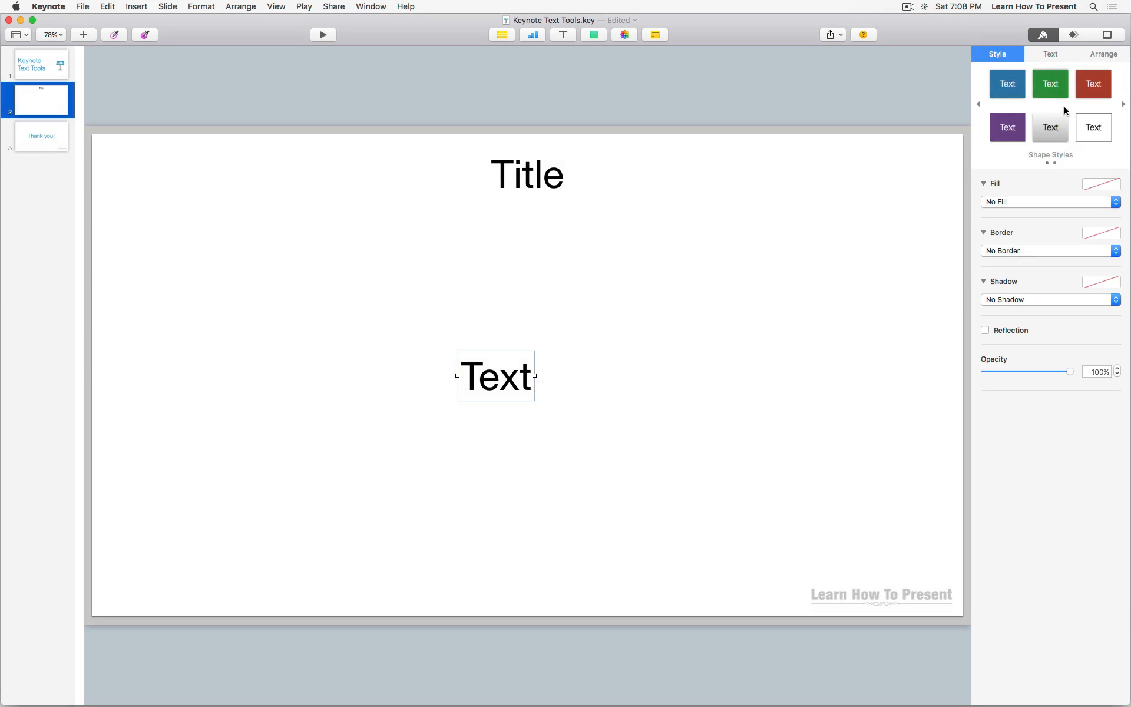
pyautogui.click(1051, 55)
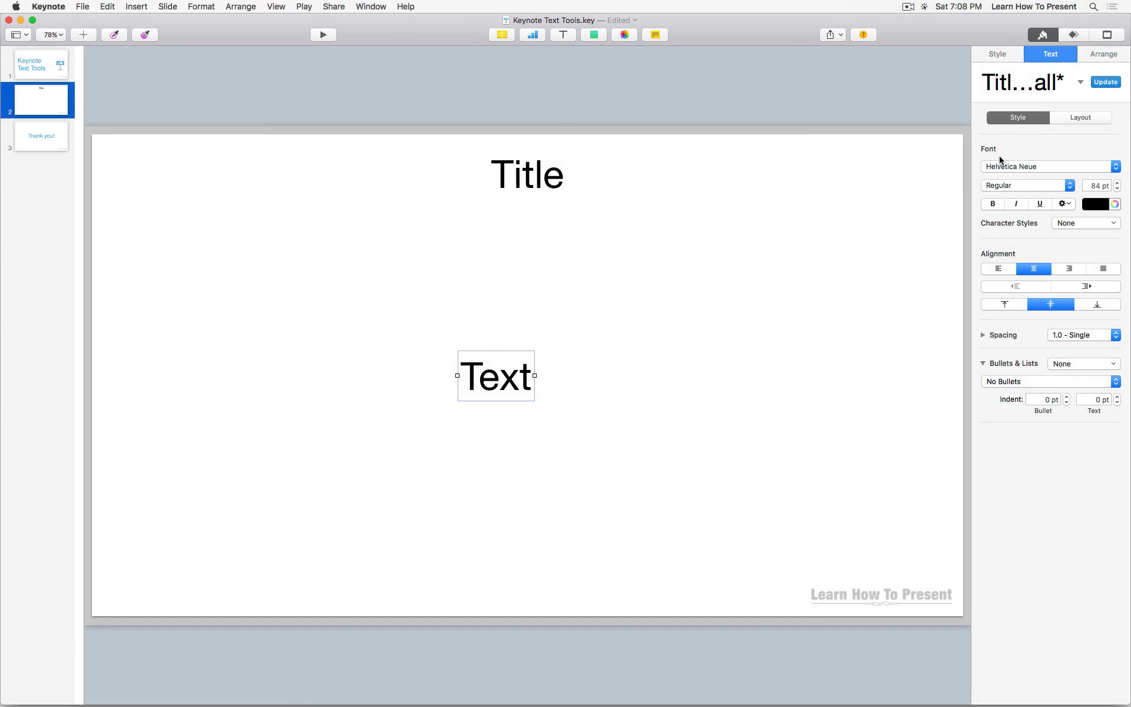
pyautogui.click(1002, 167)
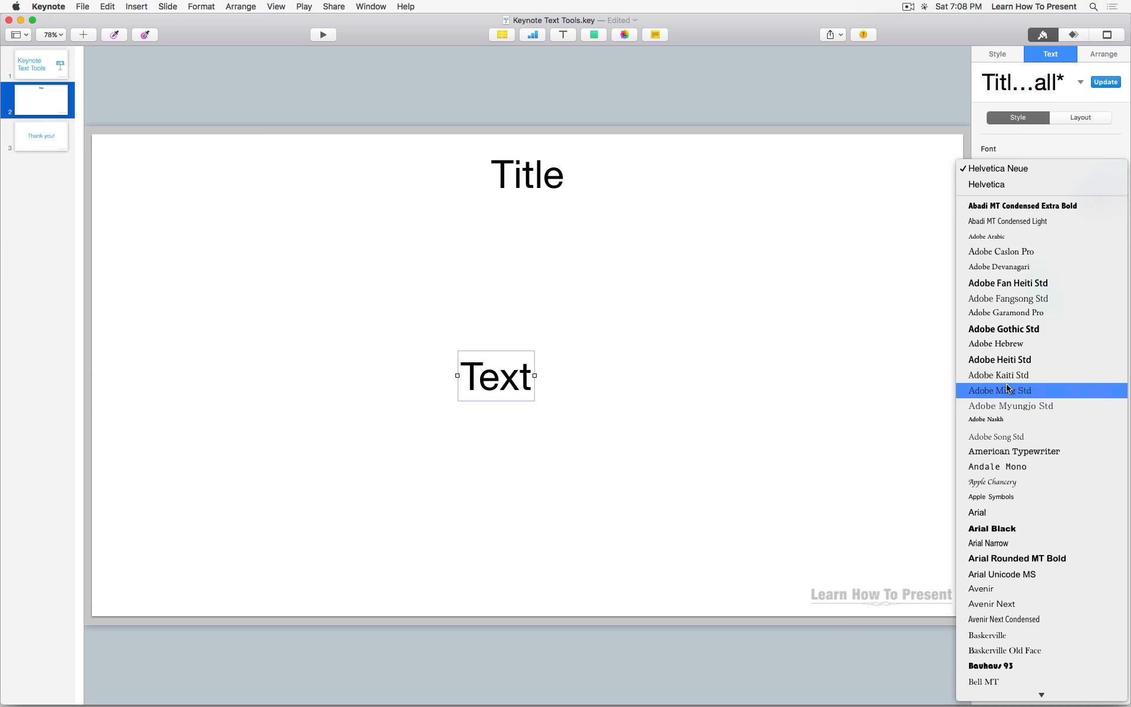
pyautogui.scroll(-3, 1008, 389)
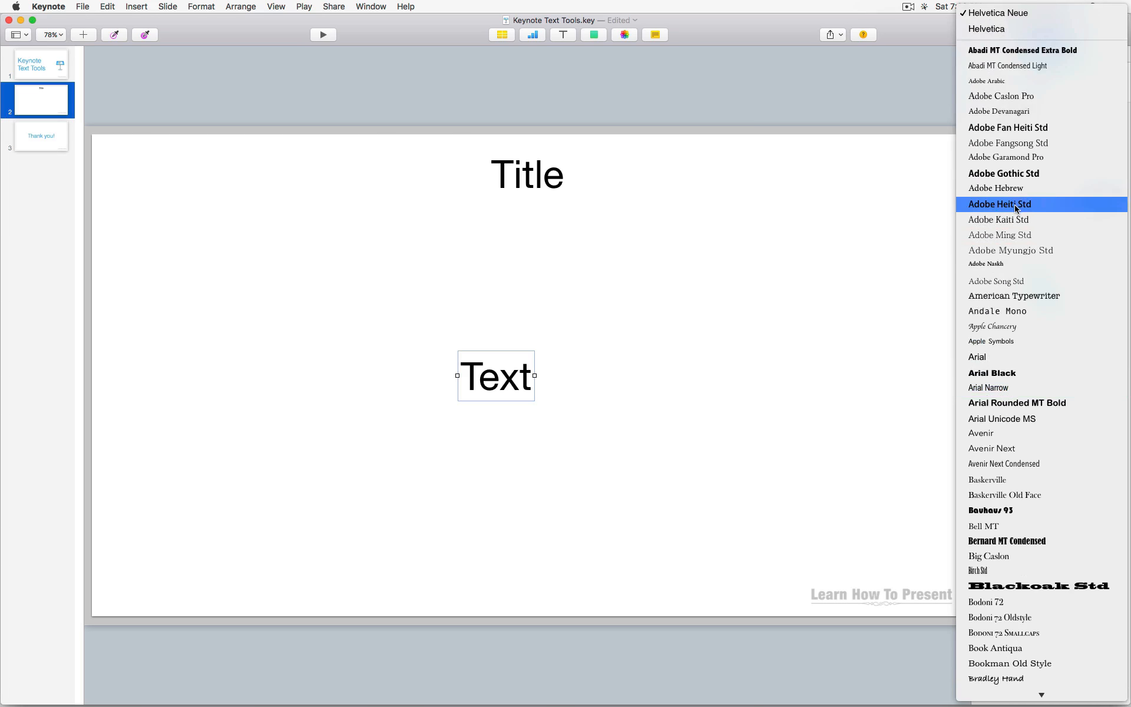
pyautogui.click(1021, 16)
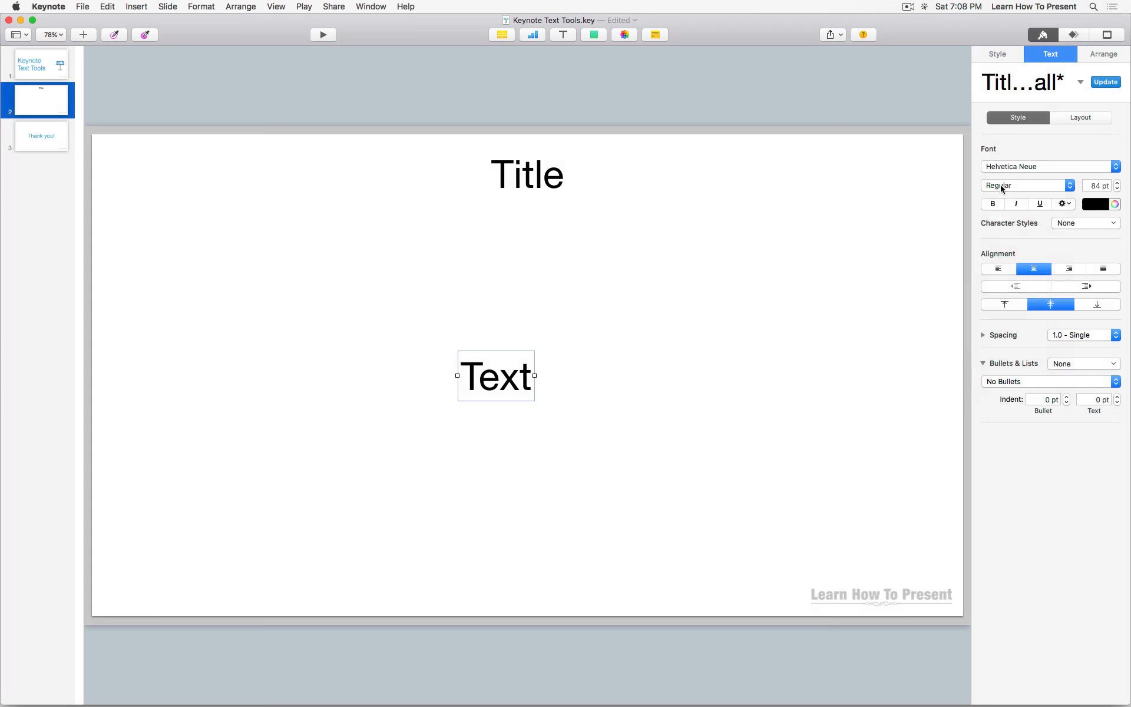
# Try the Medium typeface on the "Text" text box, then return it to Regular.
pyautogui.click(1004, 187)
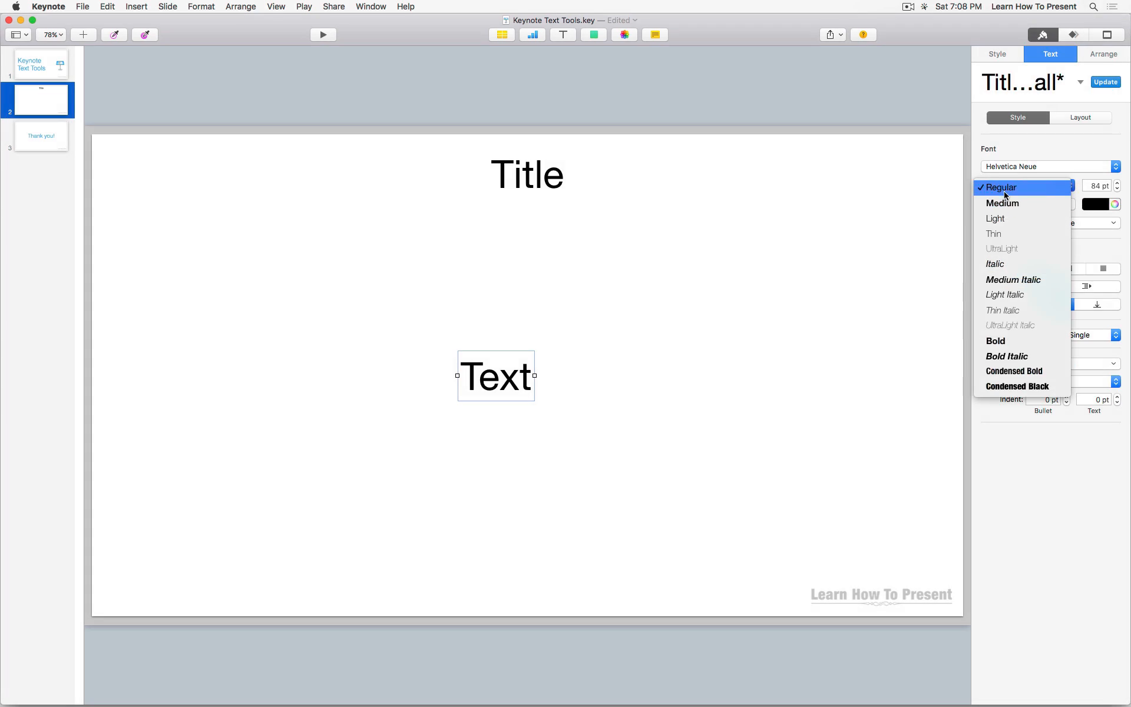
pyautogui.click(1006, 203)
pyautogui.click(1008, 188)
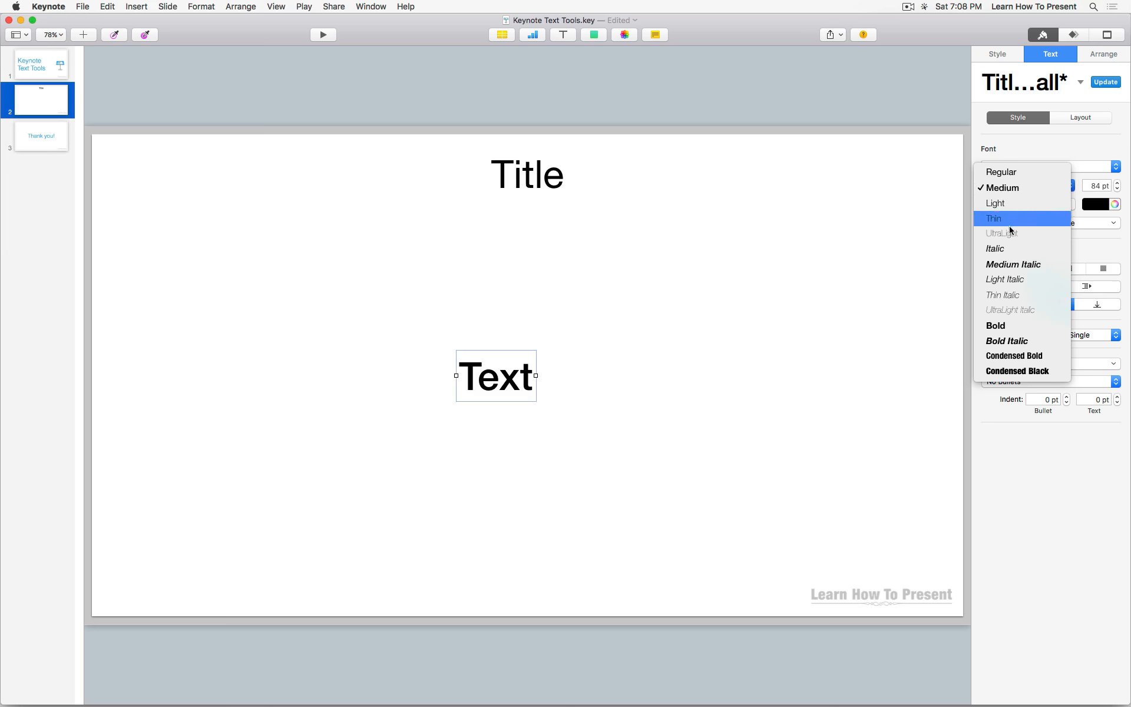
pyautogui.click(1004, 173)
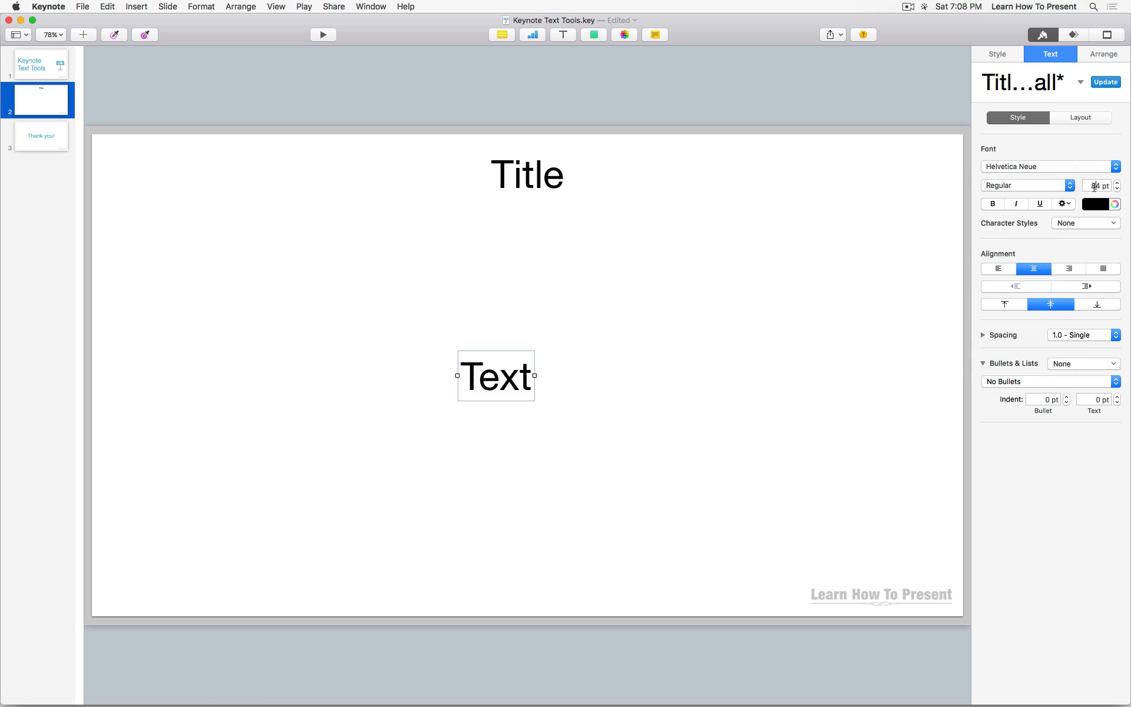
# Set the font size of the "Text" text box to 100 pt.
pyautogui.doubleClick(1095, 186)
pyautogui.write('100')
pyautogui.press('Return')
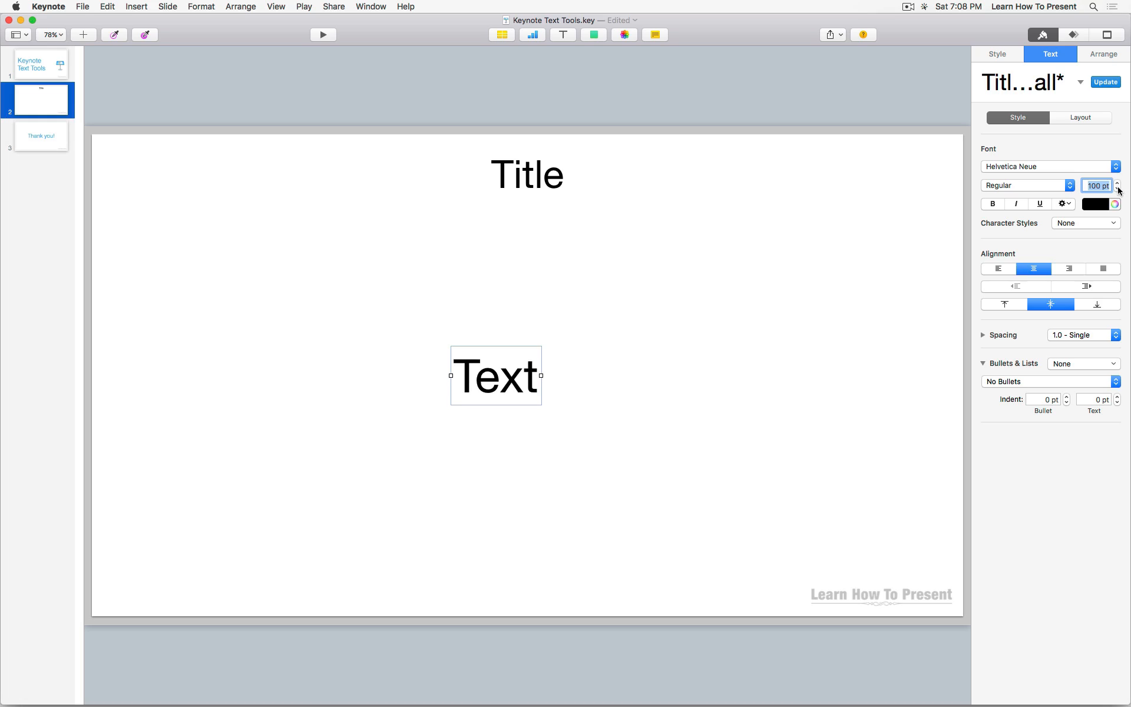
# Try bold and italic formatting on the "Text" text box, then remove both.
pyautogui.click(993, 205)
pyautogui.click(1016, 205)
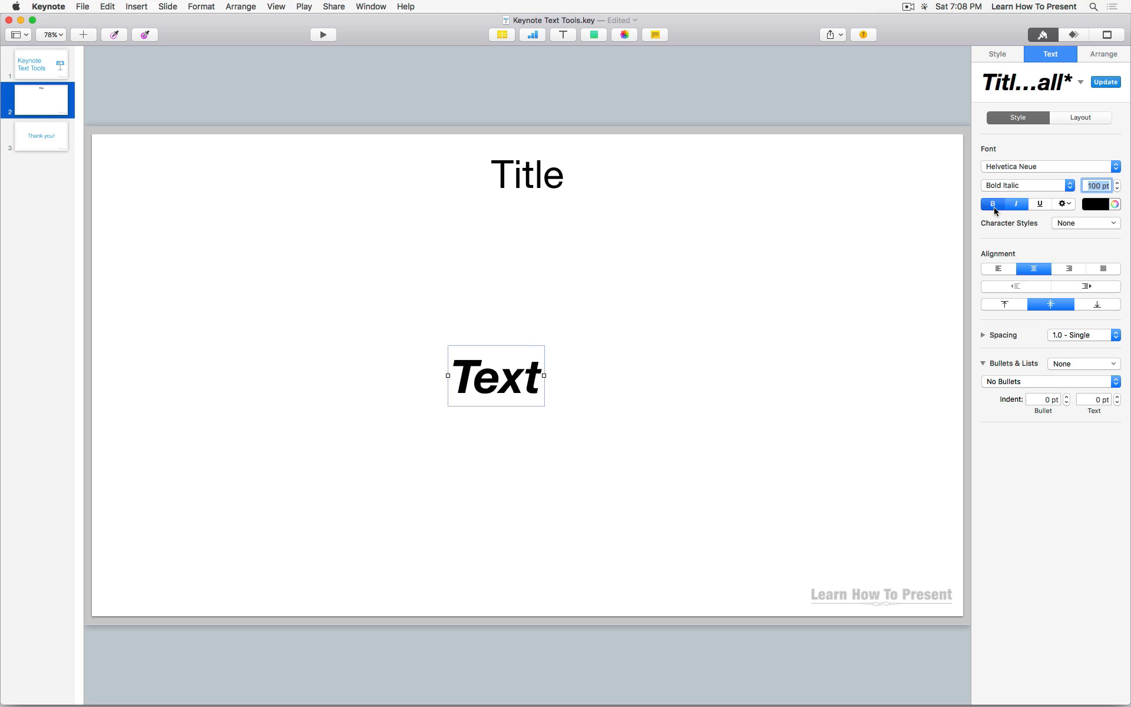
pyautogui.click(993, 205)
pyautogui.click(1025, 209)
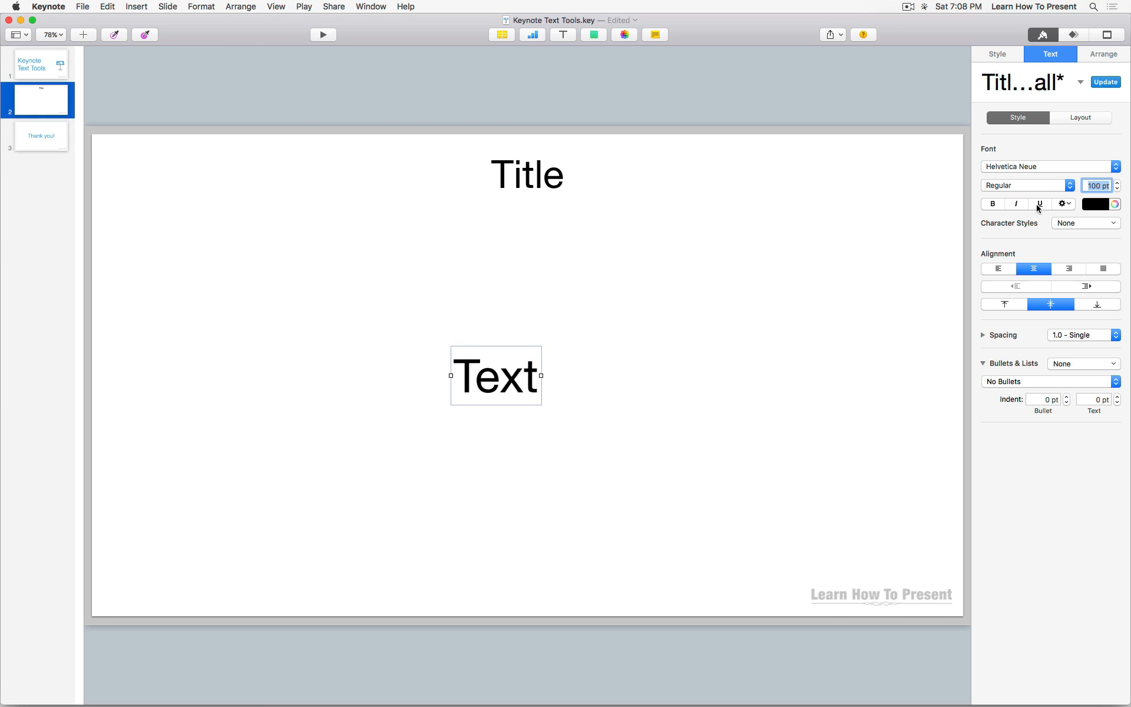
# Examine the advanced character options for the "Text" text box, close them and reselect the box.
pyautogui.click(1064, 205)
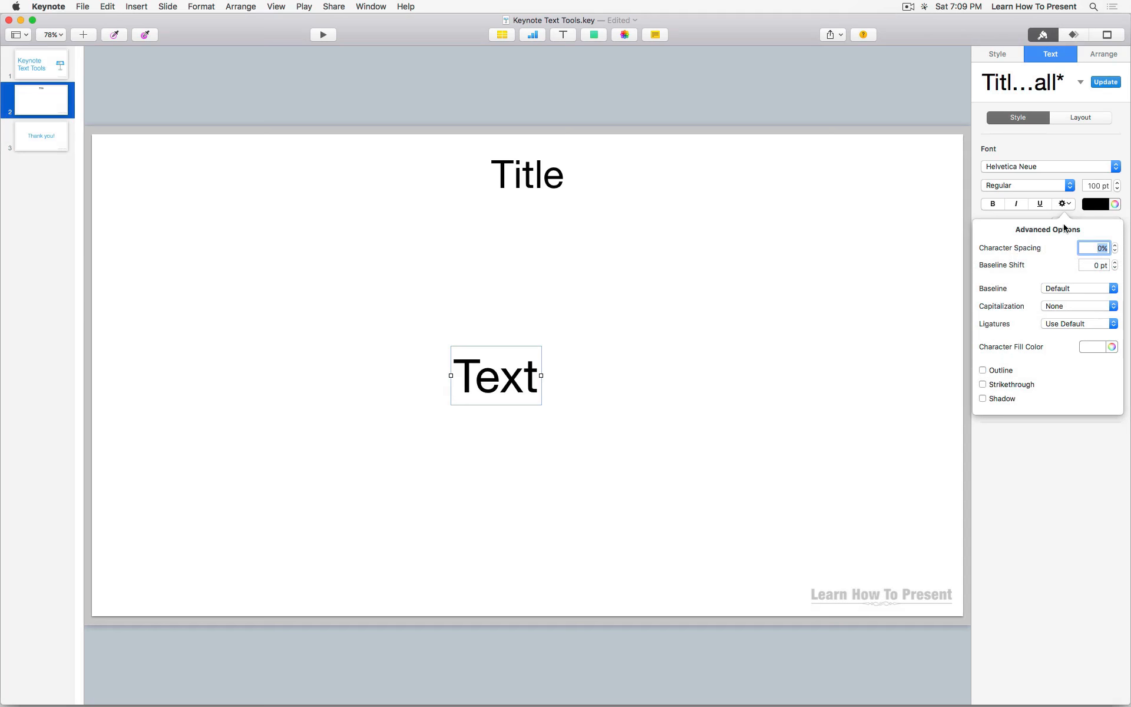
pyautogui.click(783, 348)
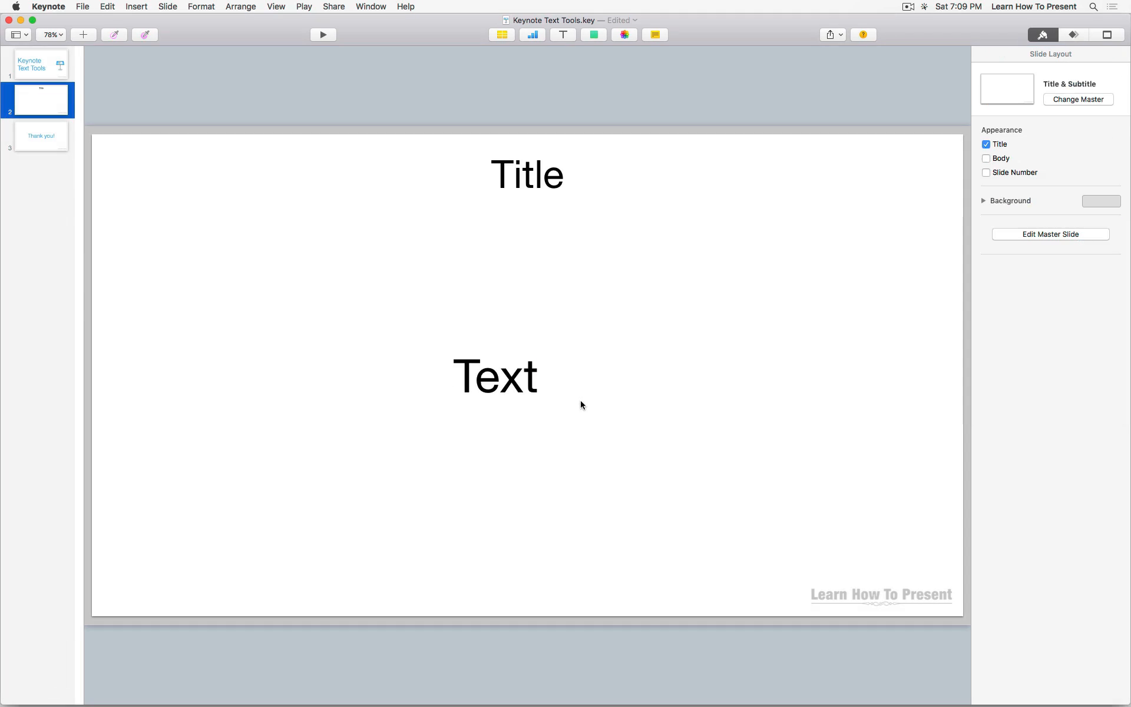
pyautogui.click(537, 382)
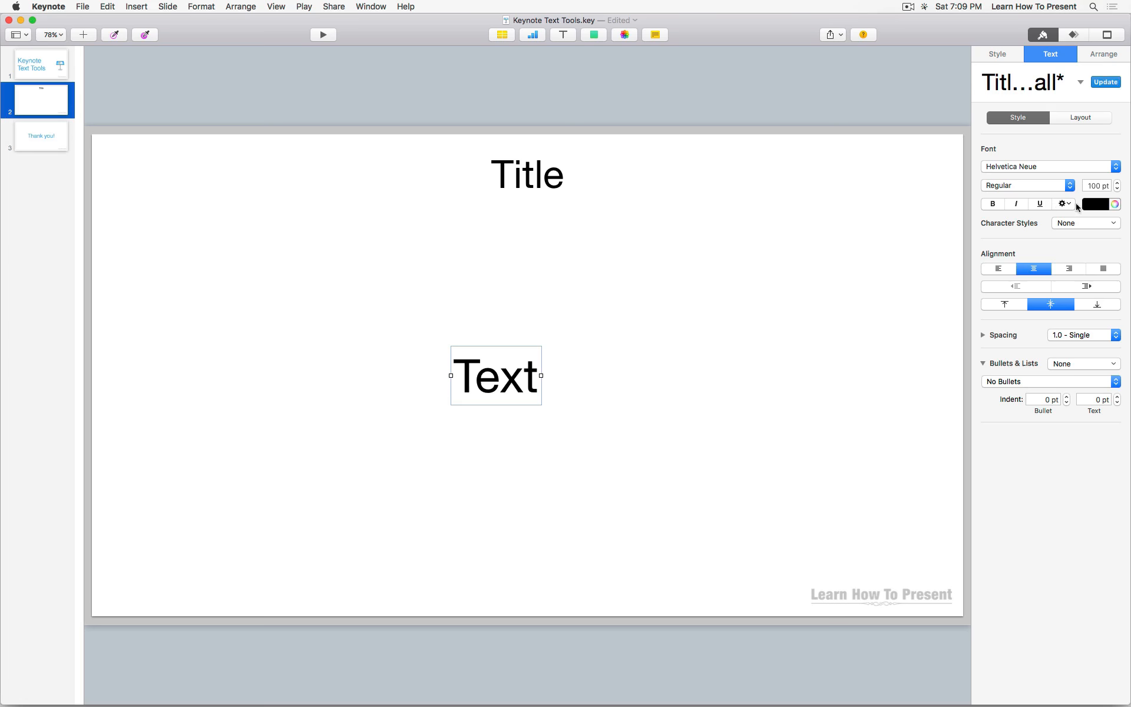
# Try light red, dark green and dark gray as the text color of the "Text" box, then set it back to black.
pyautogui.click(1095, 208)
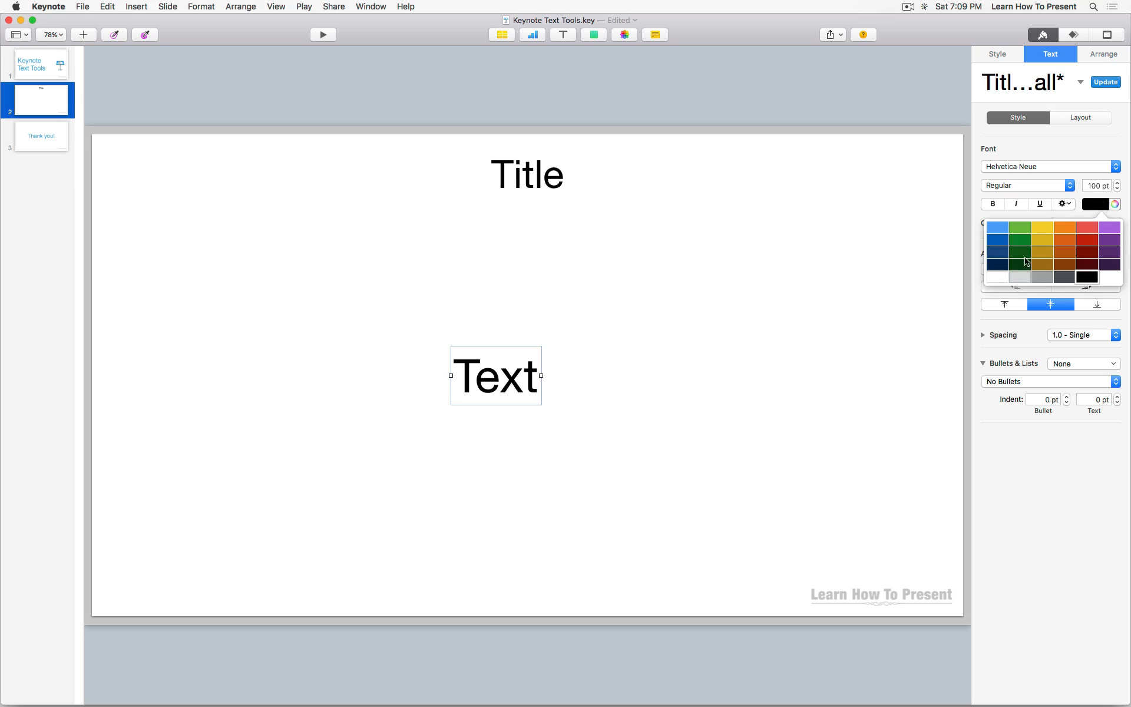
pyautogui.click(1087, 227)
pyautogui.click(1098, 208)
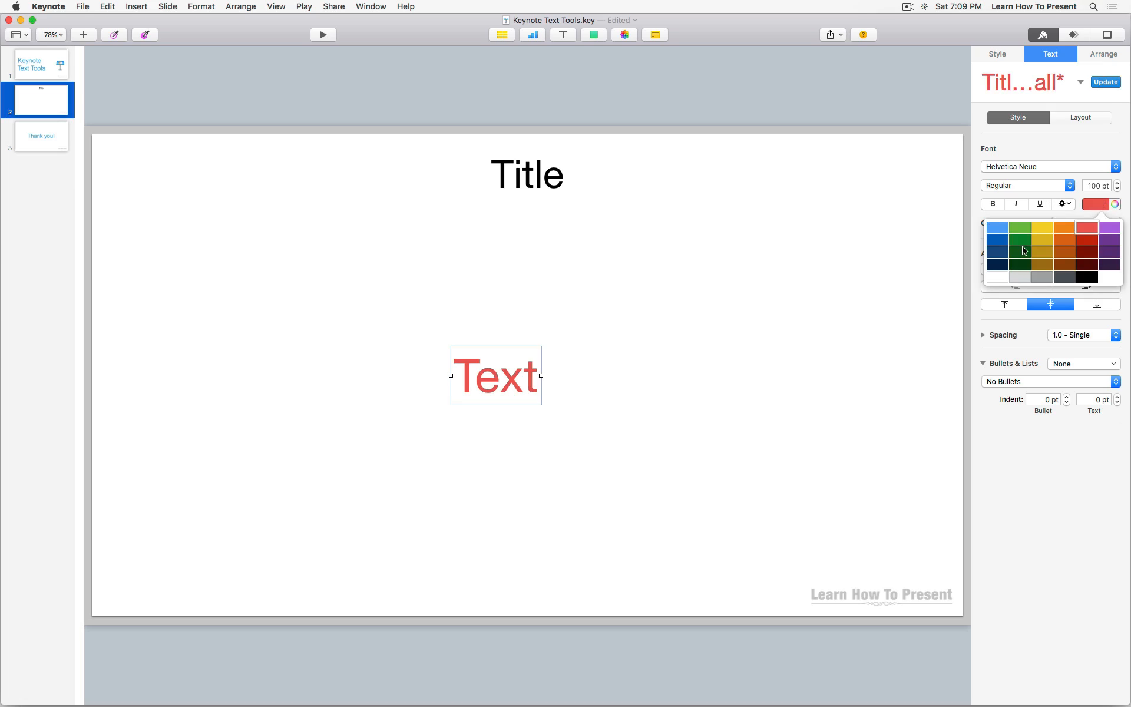
pyautogui.click(1020, 252)
pyautogui.click(1099, 206)
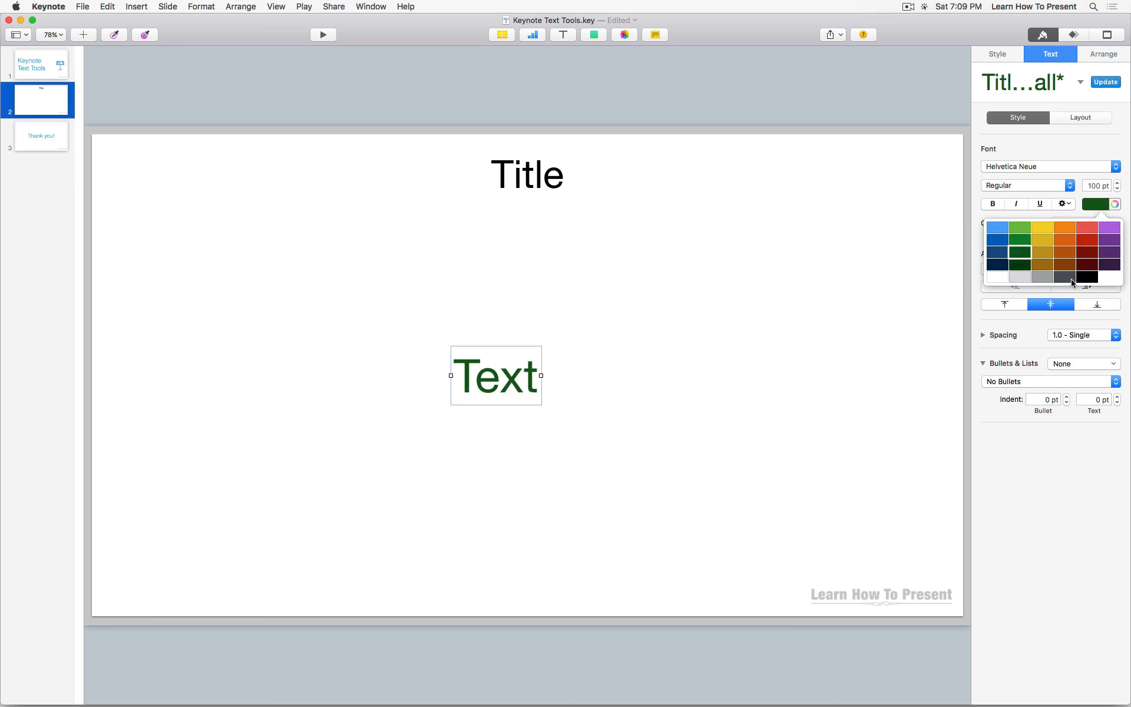
pyautogui.click(1065, 278)
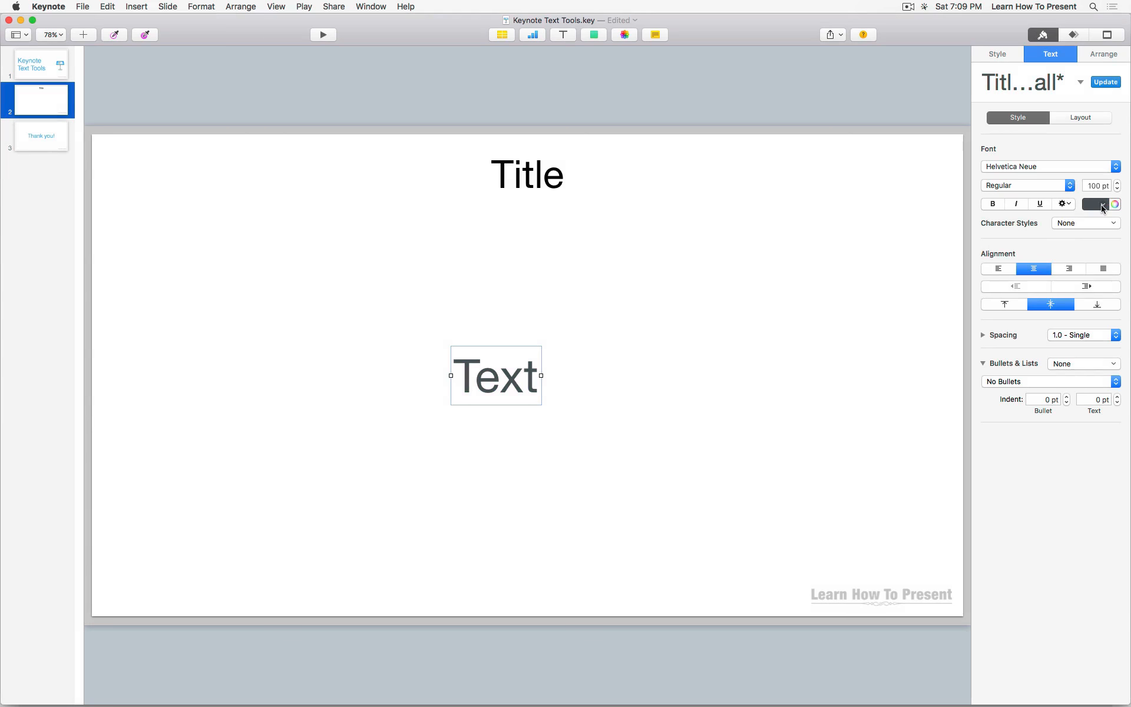
pyautogui.click(1099, 207)
pyautogui.click(1092, 277)
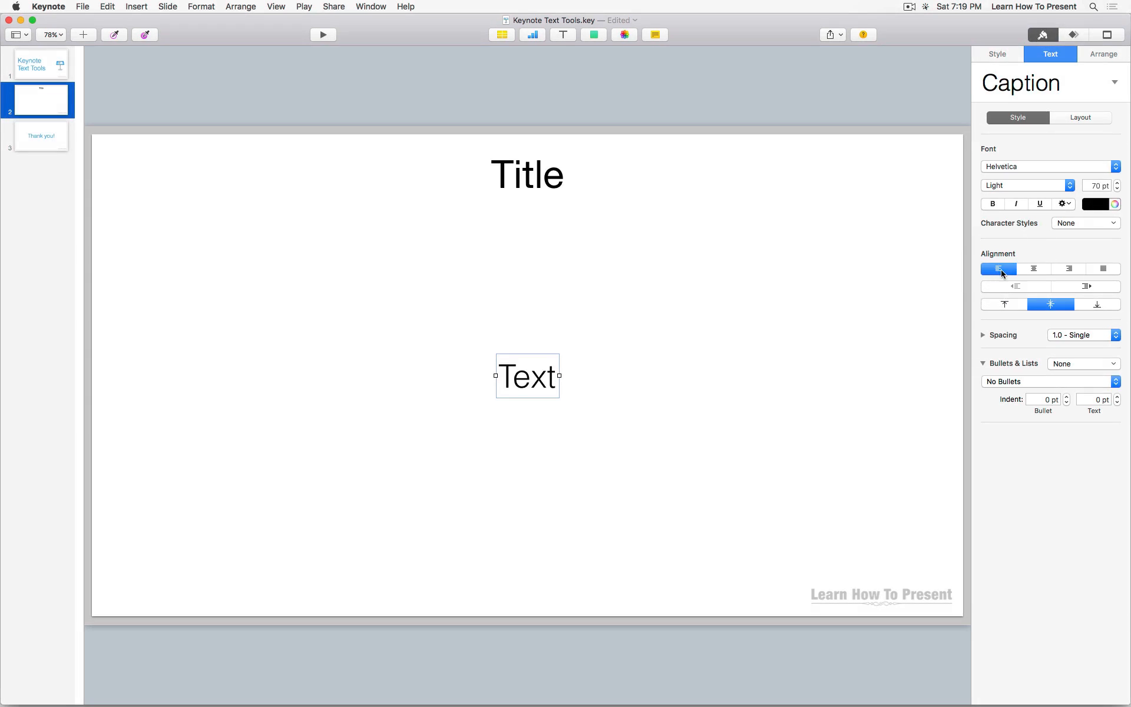
# Try center and right alignment on the "Text" caption box, then return it to left alignment.
pyautogui.click(1034, 269)
pyautogui.click(1068, 270)
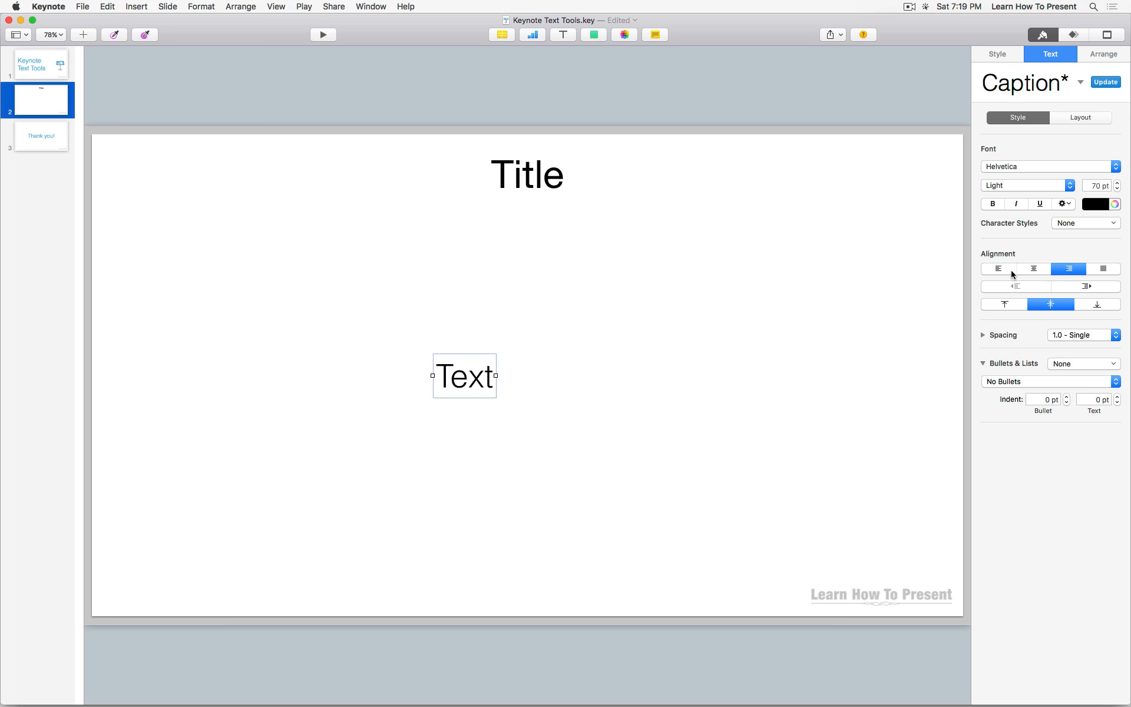
pyautogui.click(1011, 270)
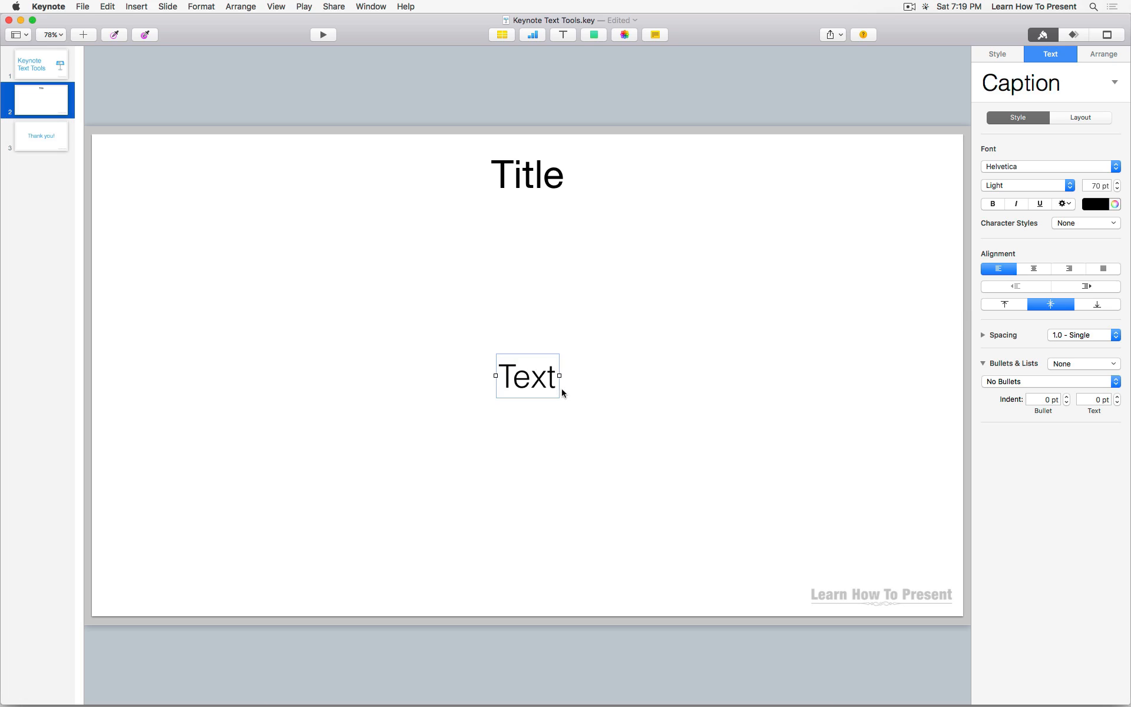
# Replace the word "Text" in the text box with the heading "This is a list", followed by a blank line.
pyautogui.doubleClick(522, 393)
pyautogui.write('This')
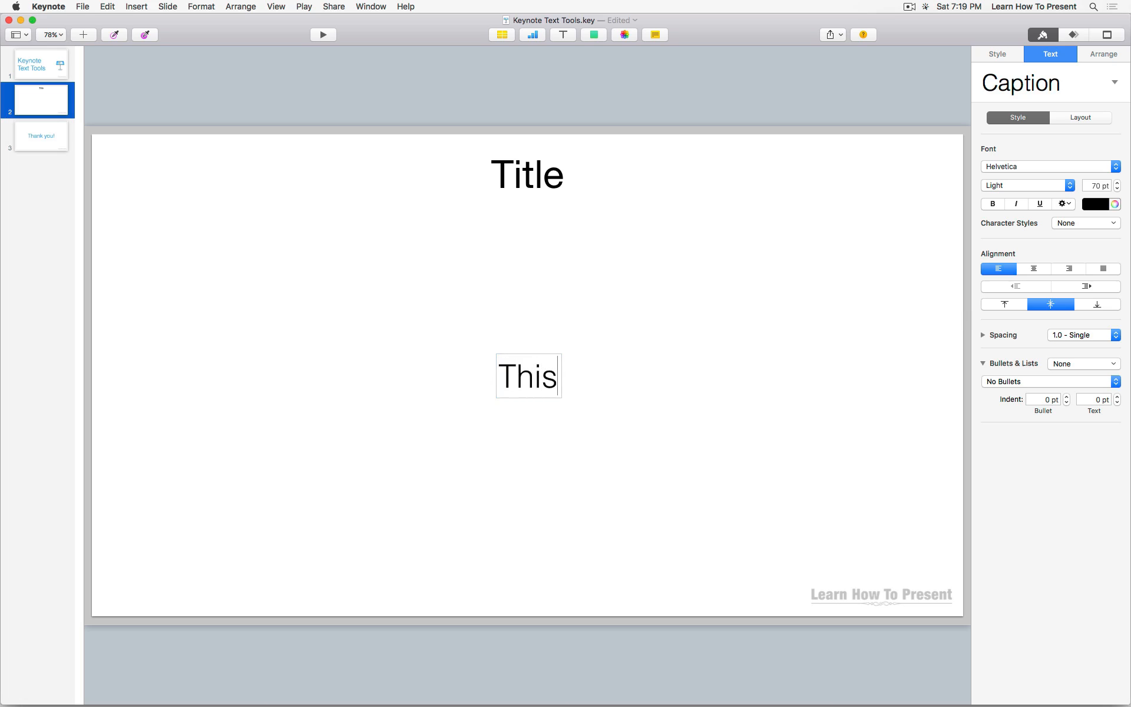
pyautogui.write(' is a list')
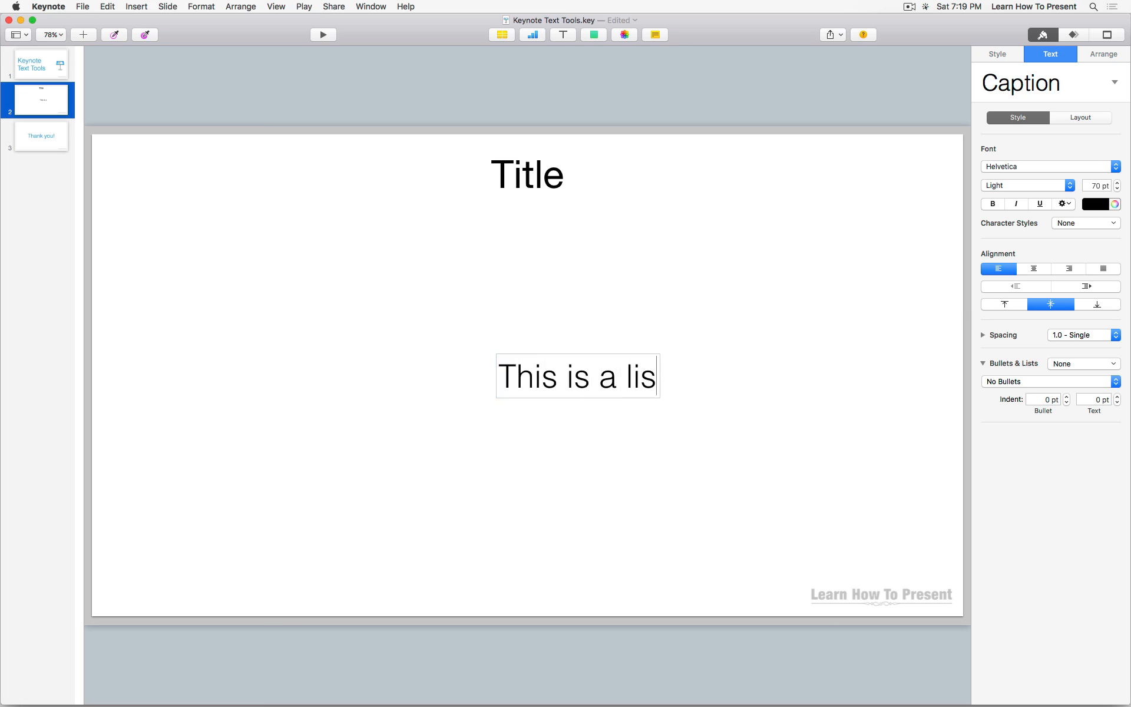
pyautogui.press('Return')
pyautogui.press('Return')
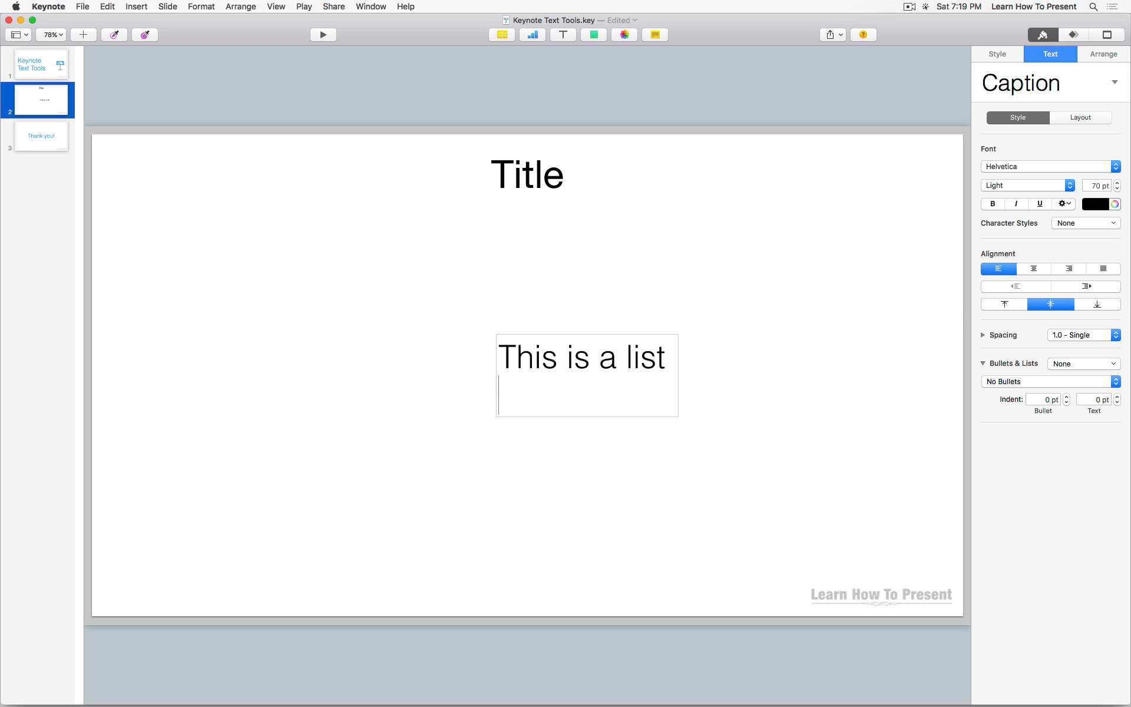
# Add the lines Relish, Mustard, Ketchup, Peppers and Lettuce below the heading and finish editing the text box.
pyautogui.write('Reli')
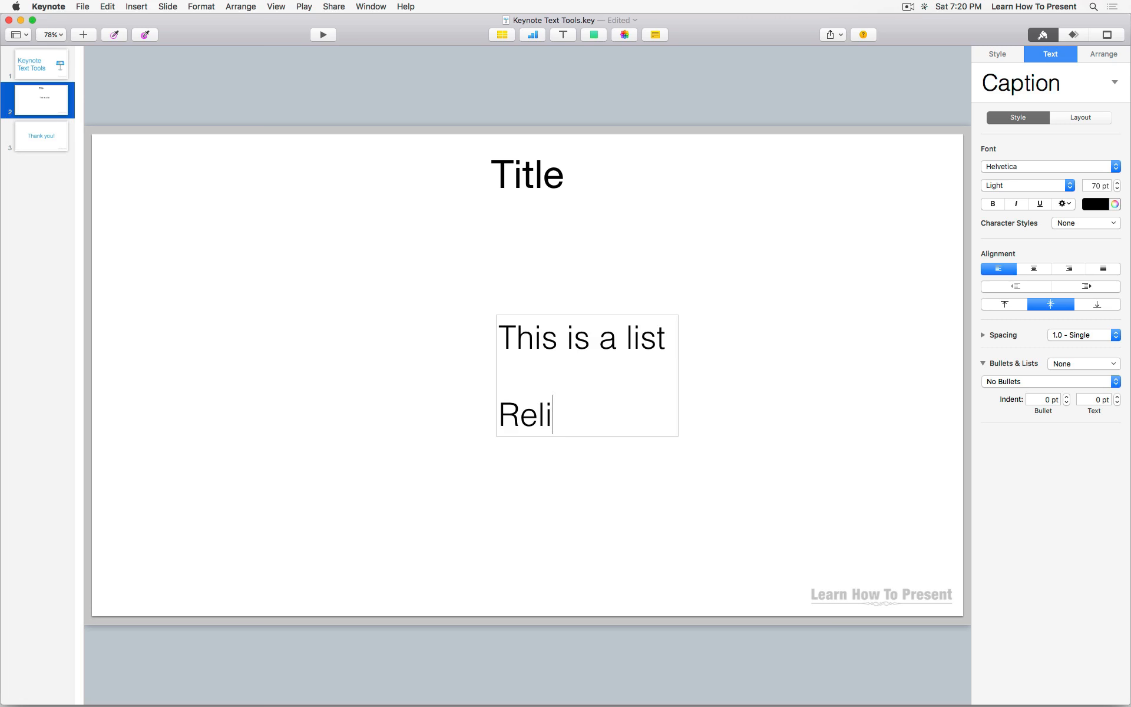
pyautogui.write('sh')
pyautogui.press('Return')
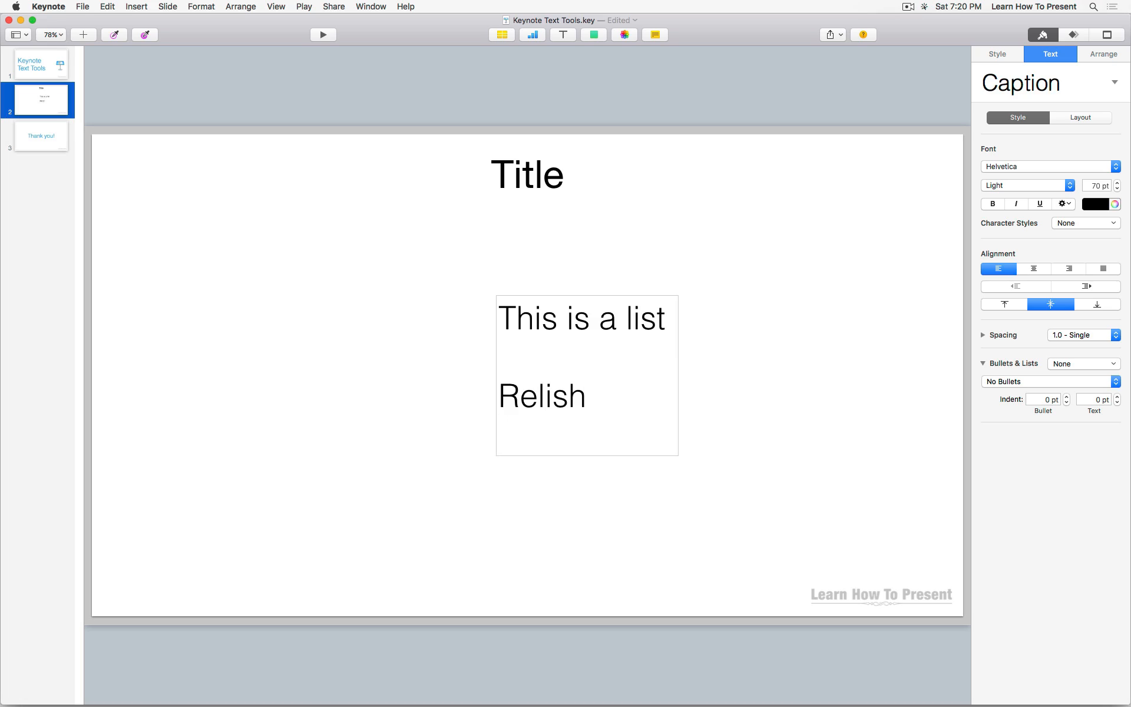
pyautogui.write('Mustart')
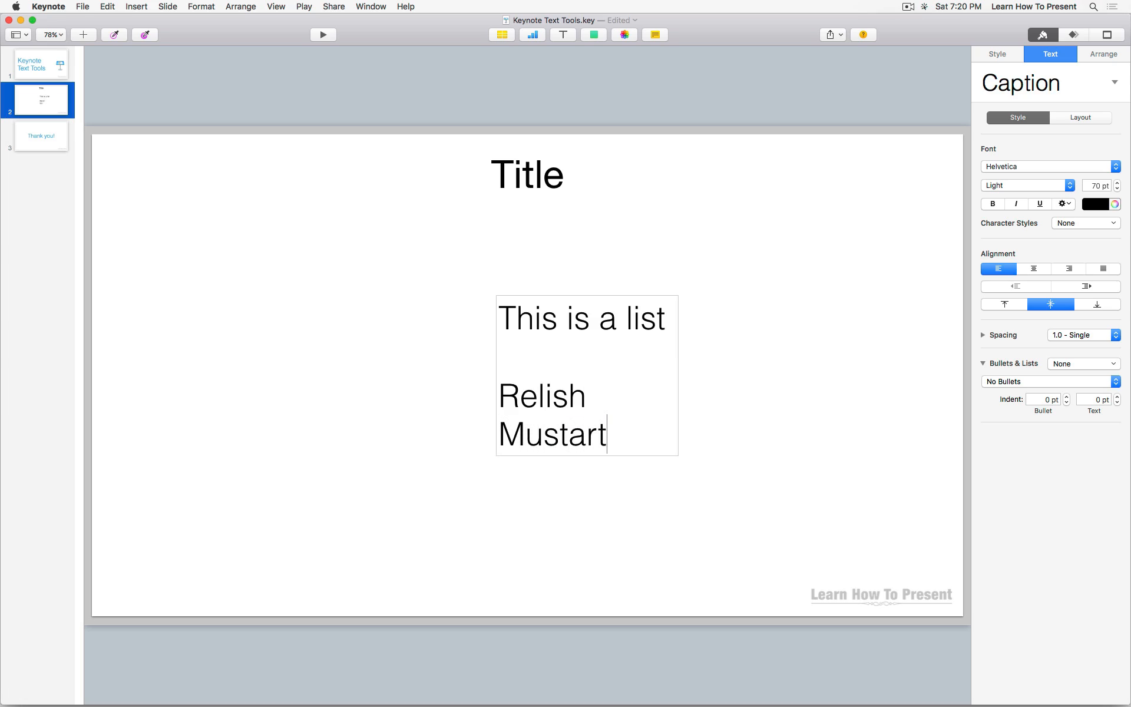
pyautogui.press('BackSpace')
pyautogui.write('d')
pyautogui.press('Return')
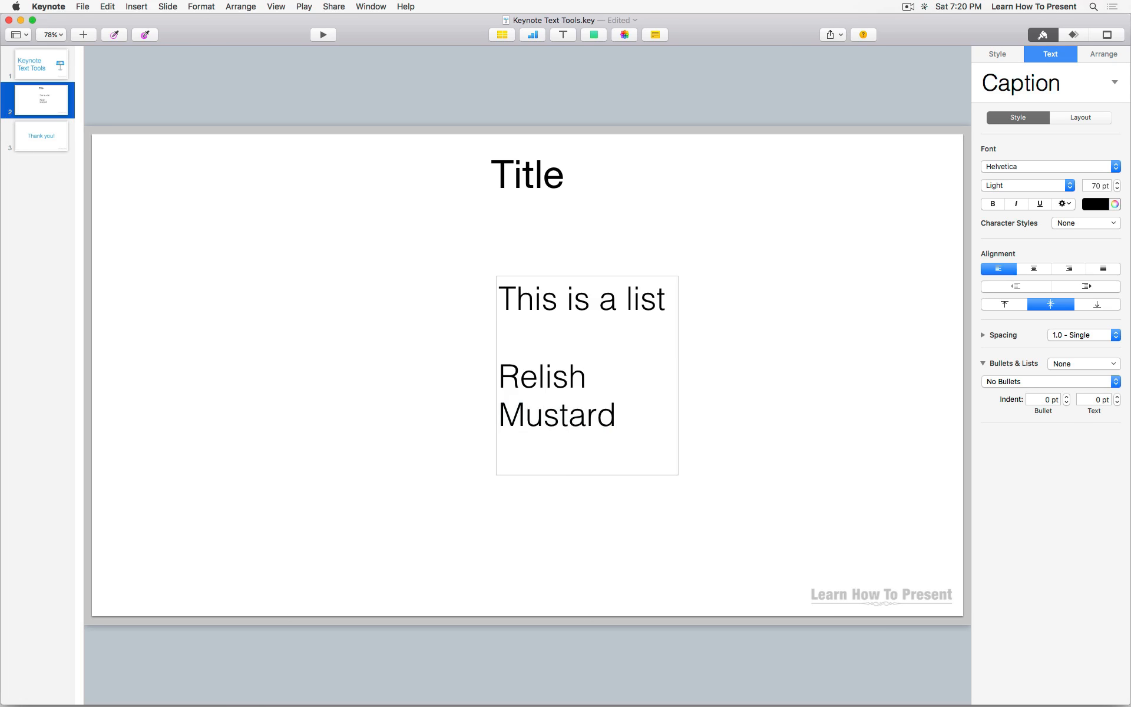
pyautogui.write('Ketchup')
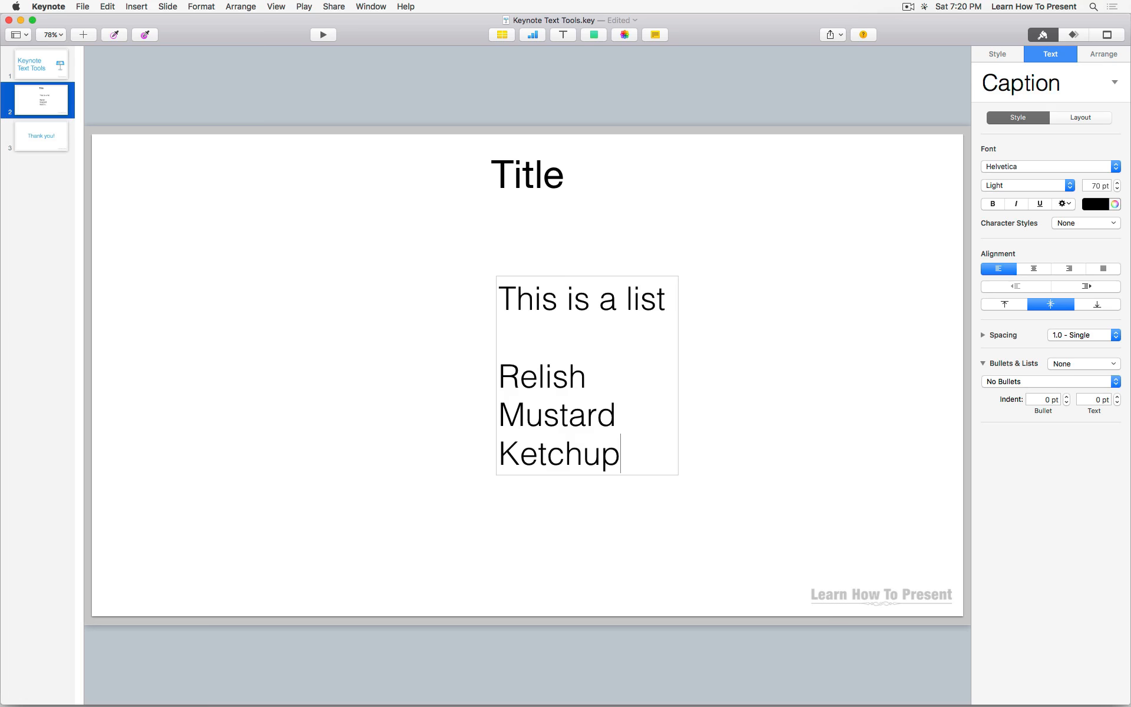
pyautogui.press('Return')
pyautogui.write('Peppers')
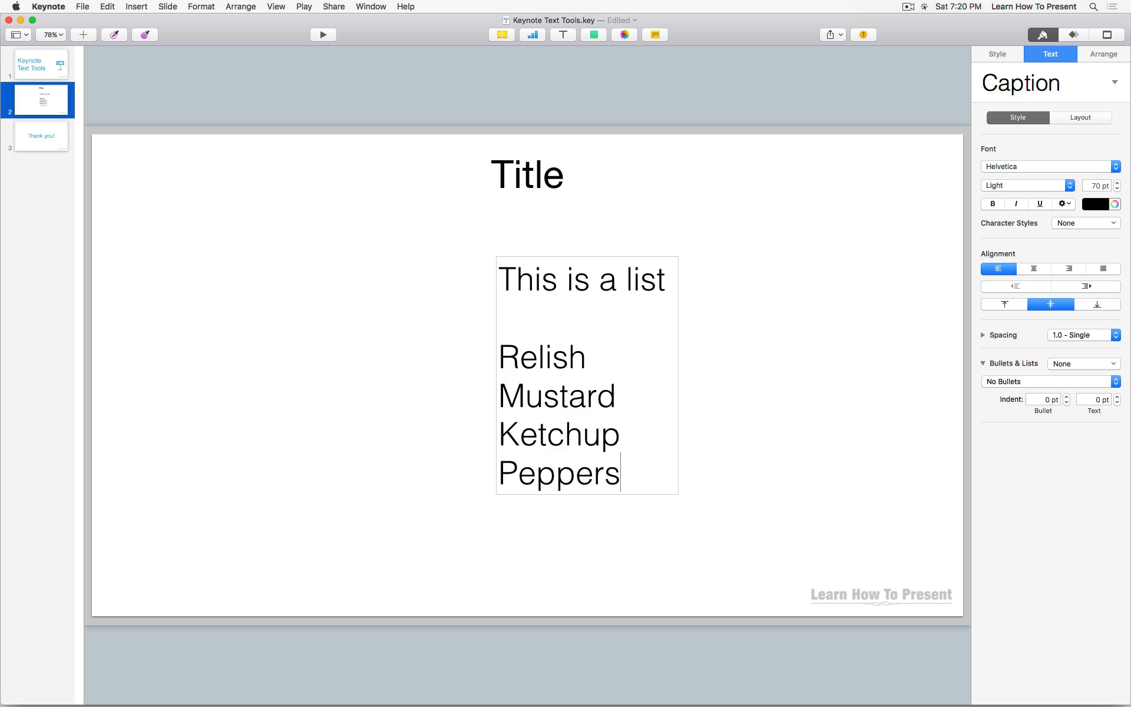
pyautogui.press('Return')
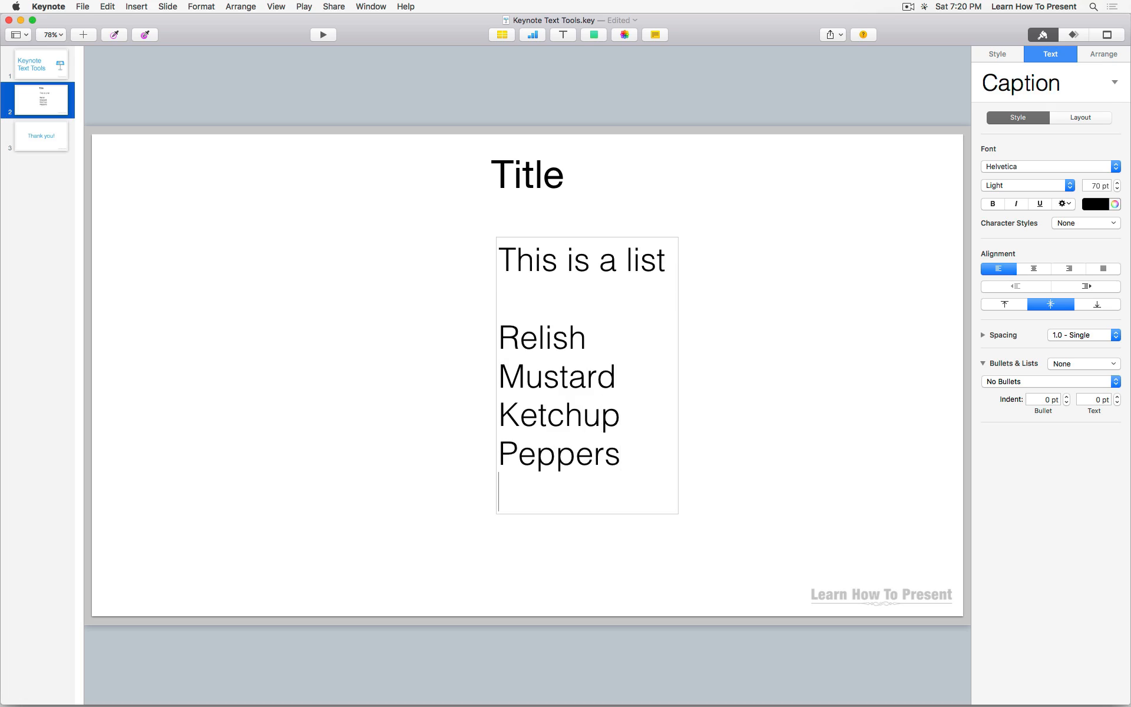
pyautogui.write('Lettuce')
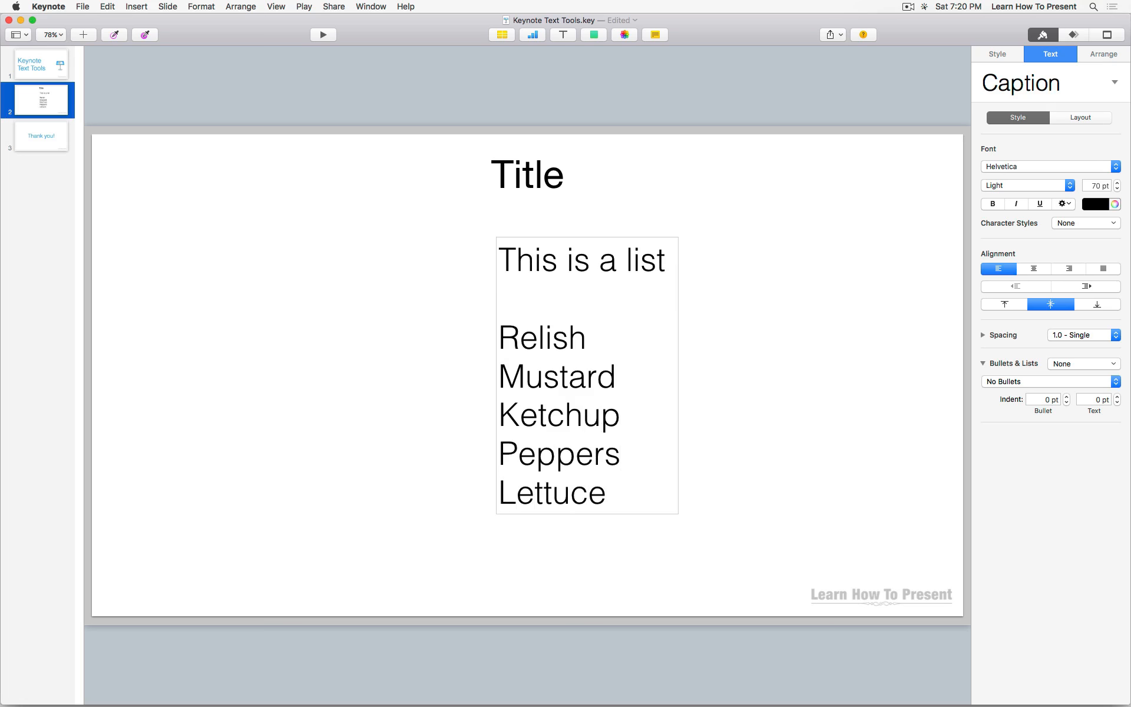
pyautogui.click(716, 376)
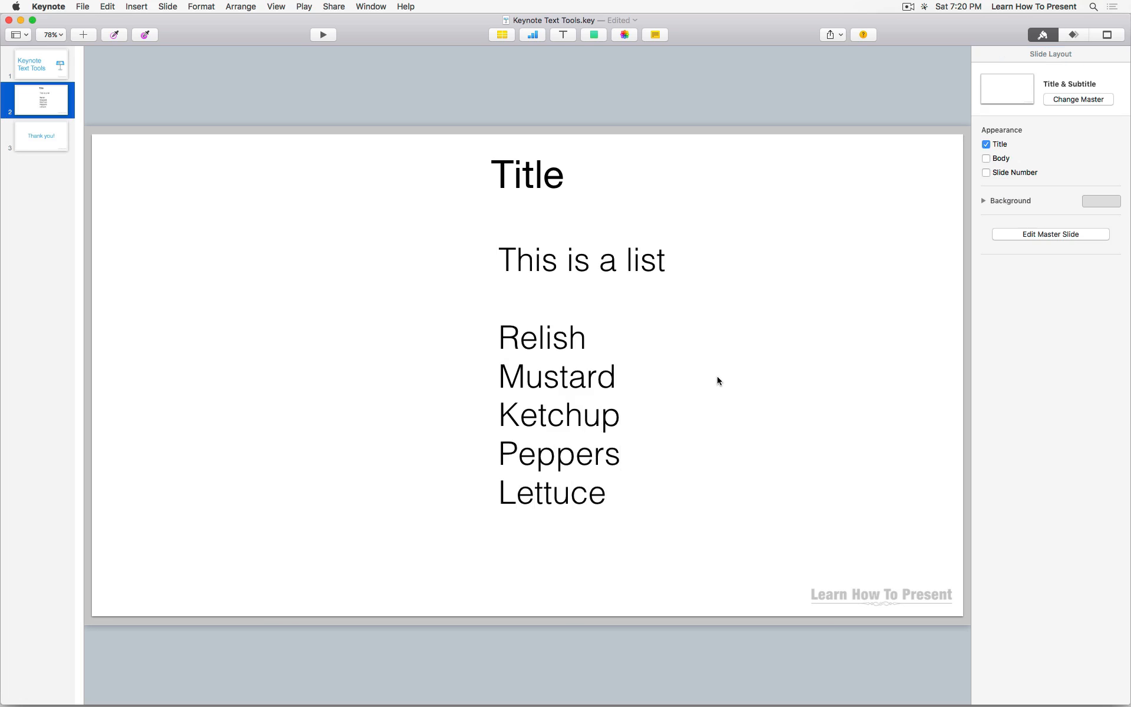
# Widen the list text box on both sides and move it to the left part of the slide, below the title.
pyautogui.click(570, 262)
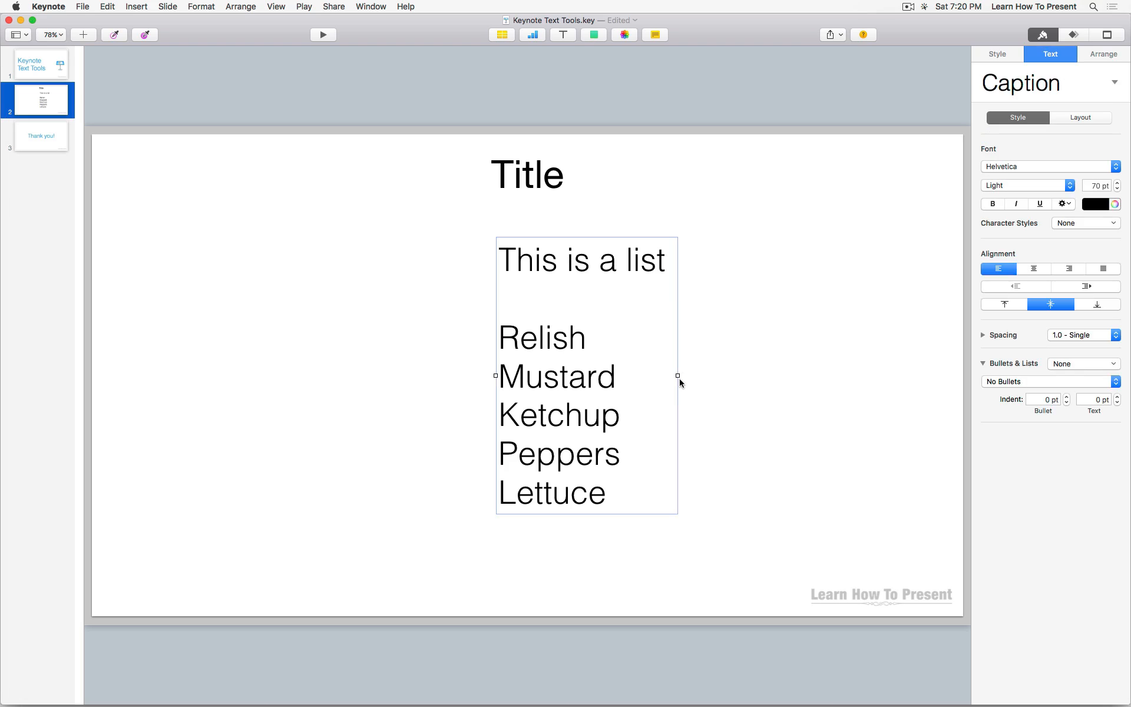
pyautogui.click(495, 375)
pyautogui.moveTo(677, 375); pyautogui.dragTo(918, 375)
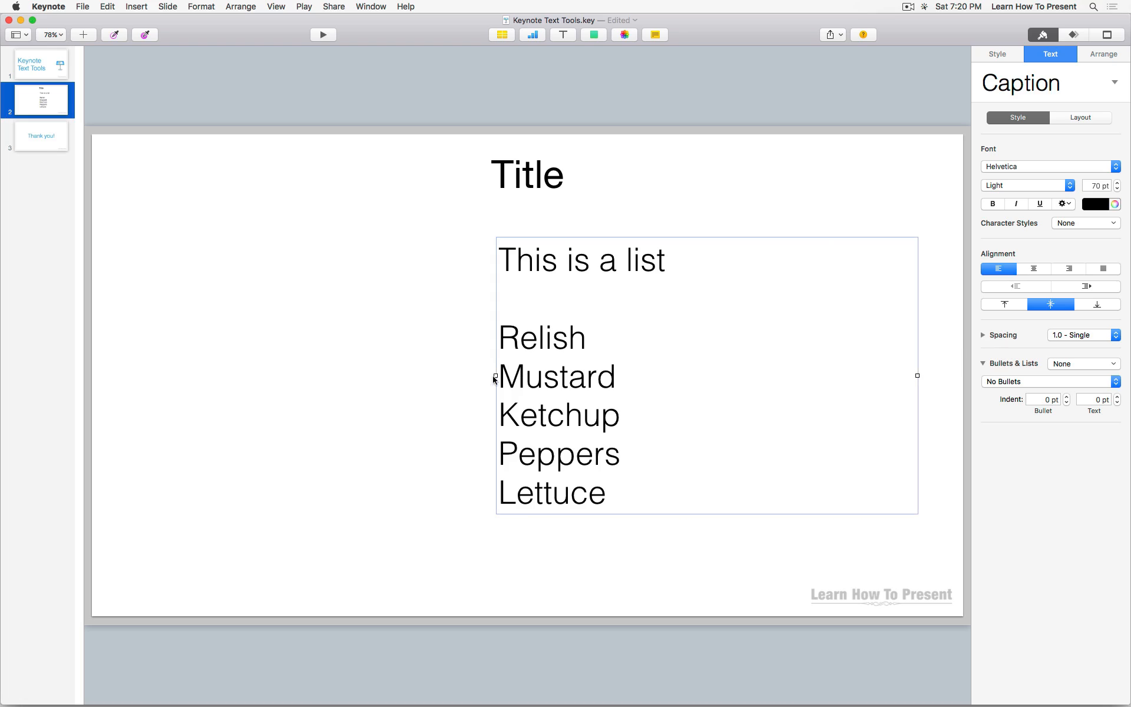
pyautogui.moveTo(495, 376); pyautogui.dragTo(416, 375)
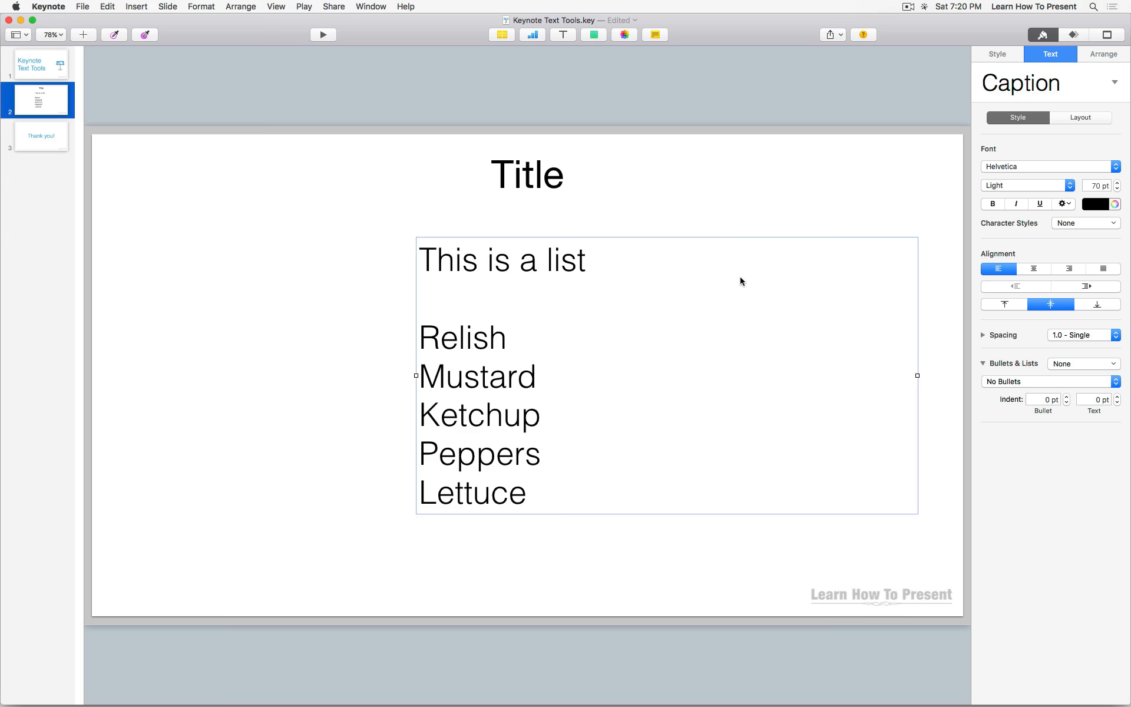
pyautogui.moveTo(816, 259); pyautogui.dragTo(534, 254)
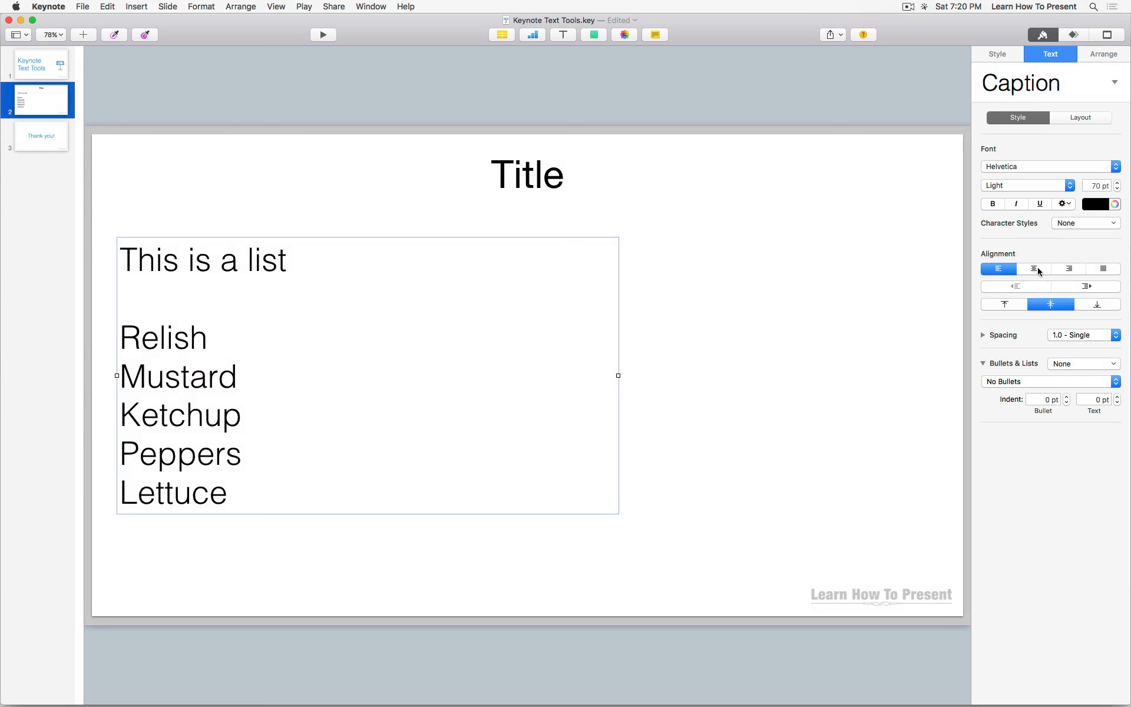
# Try center and right alignment on the widened list text box, then set it back to left alignment.
pyautogui.click(1035, 268)
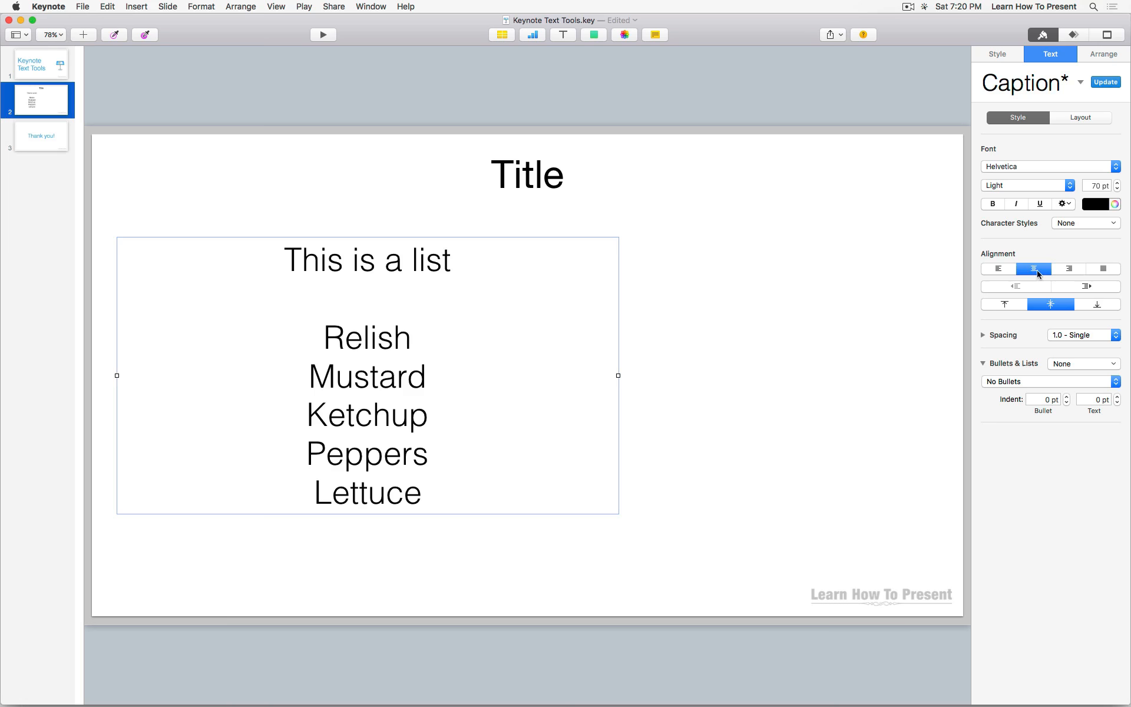
pyautogui.click(1068, 269)
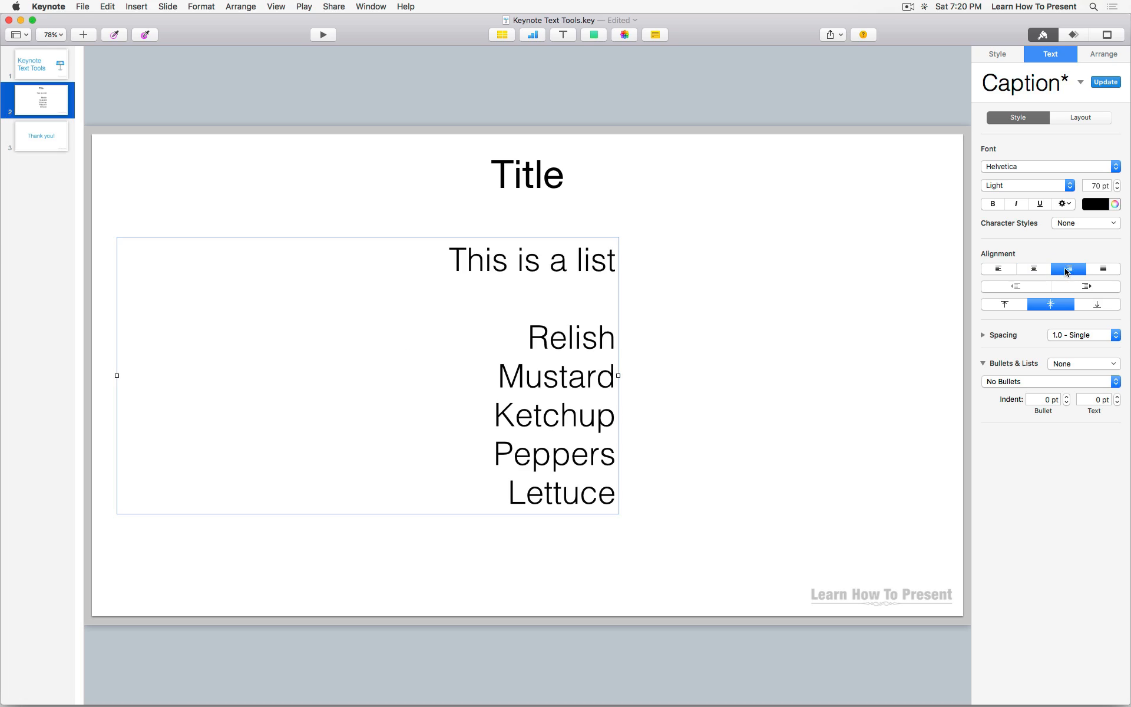
pyautogui.click(1003, 270)
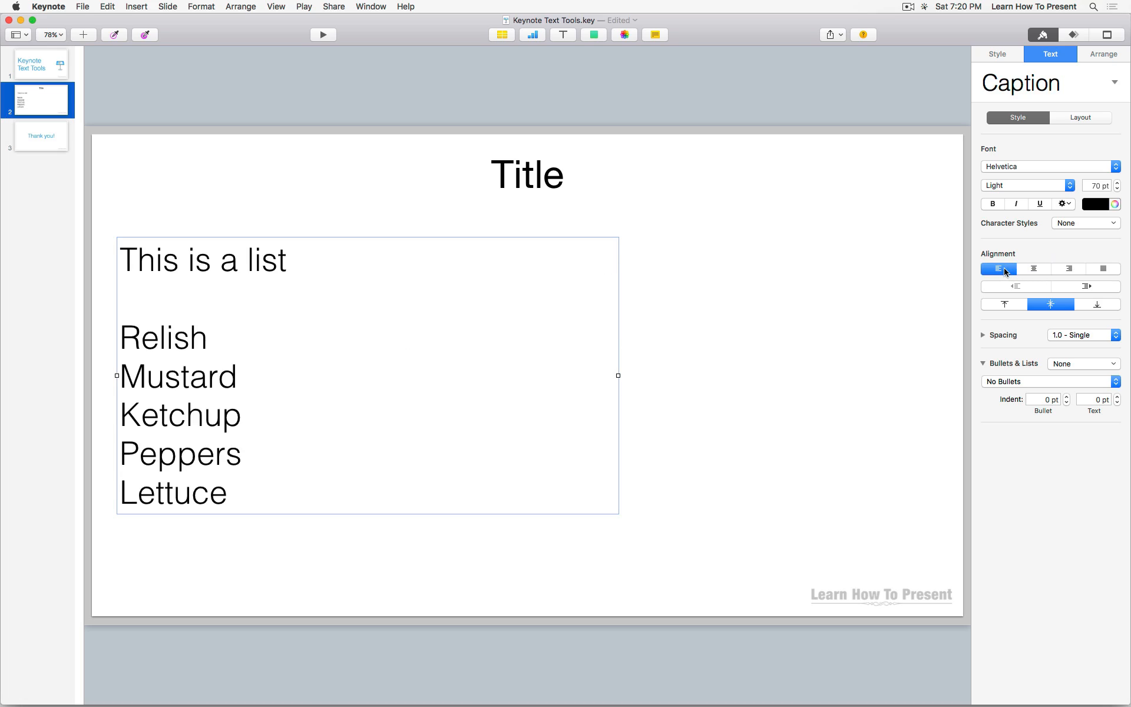
# Indent the five list items from Relish to Lettuce by one level, leaving the heading in place.
pyautogui.click(167, 339)
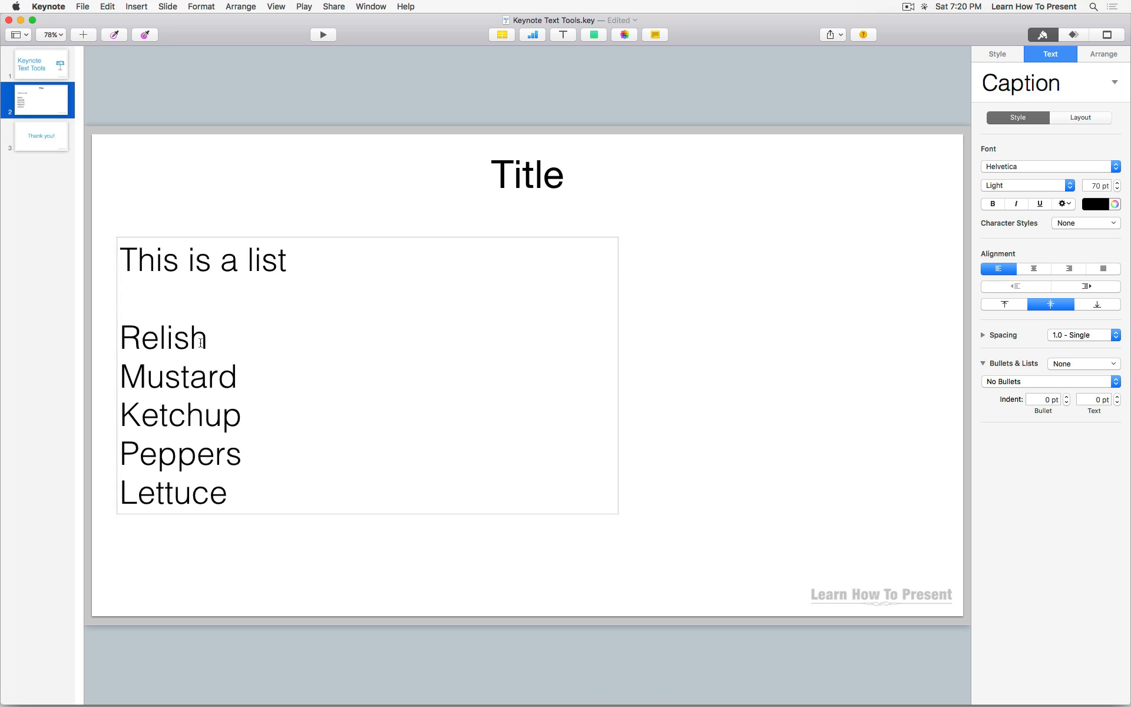
pyautogui.moveTo(120, 337); pyautogui.dragTo(250, 483)
pyautogui.click(1084, 287)
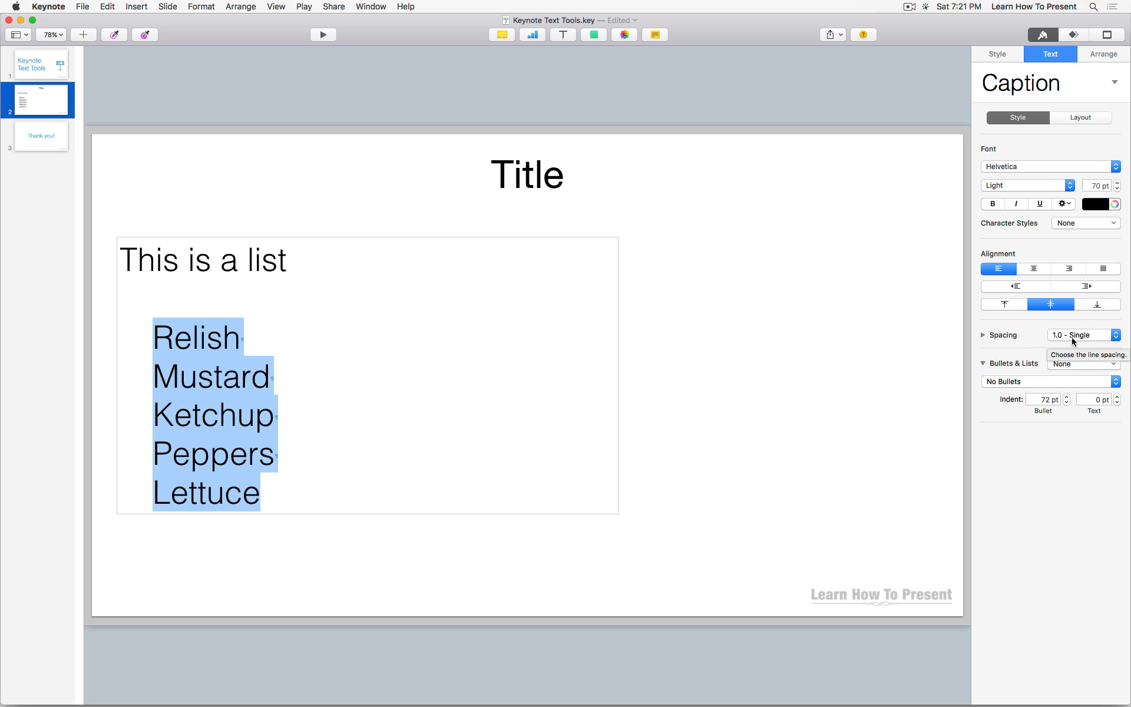
# Try line spacings of 1.2 and 1.5 on the five list items, then set the spacing to 1.2.
pyautogui.click(1072, 337)
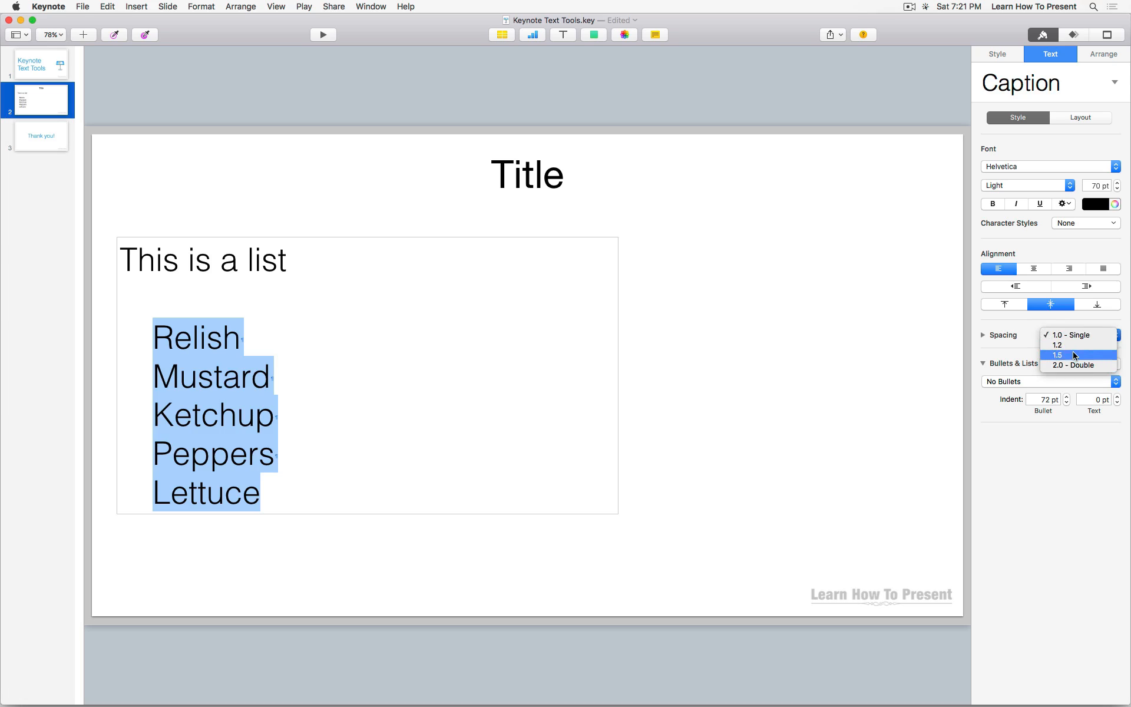
pyautogui.click(1073, 345)
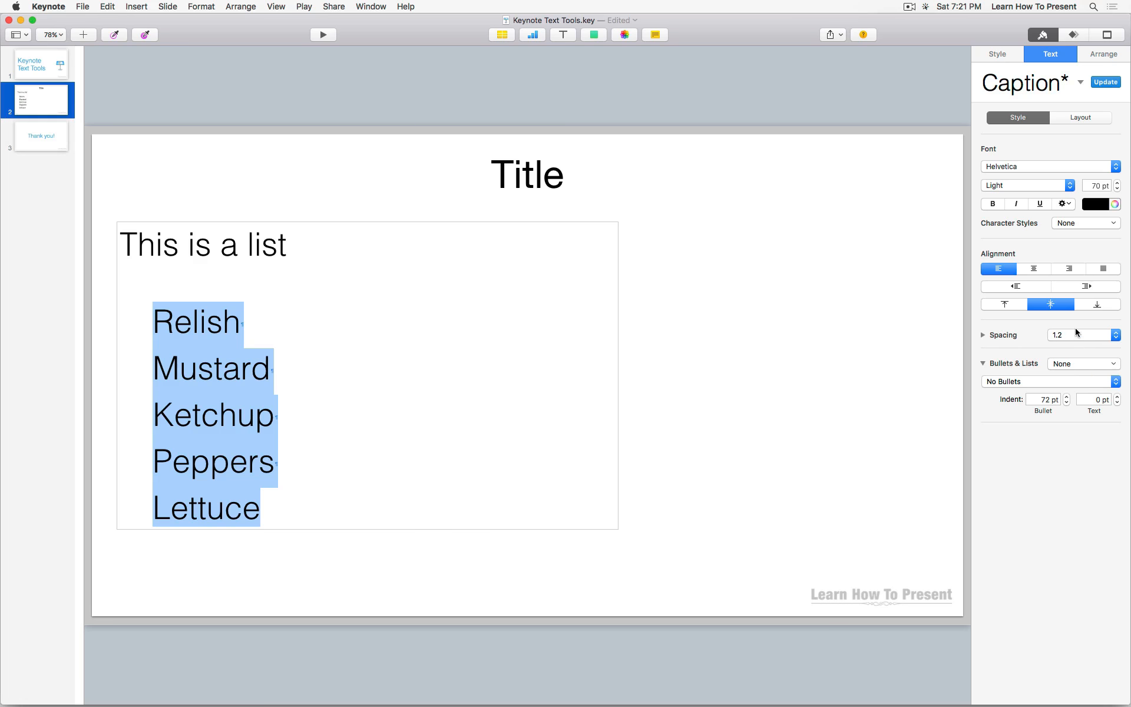
pyautogui.click(1077, 334)
pyautogui.click(1077, 344)
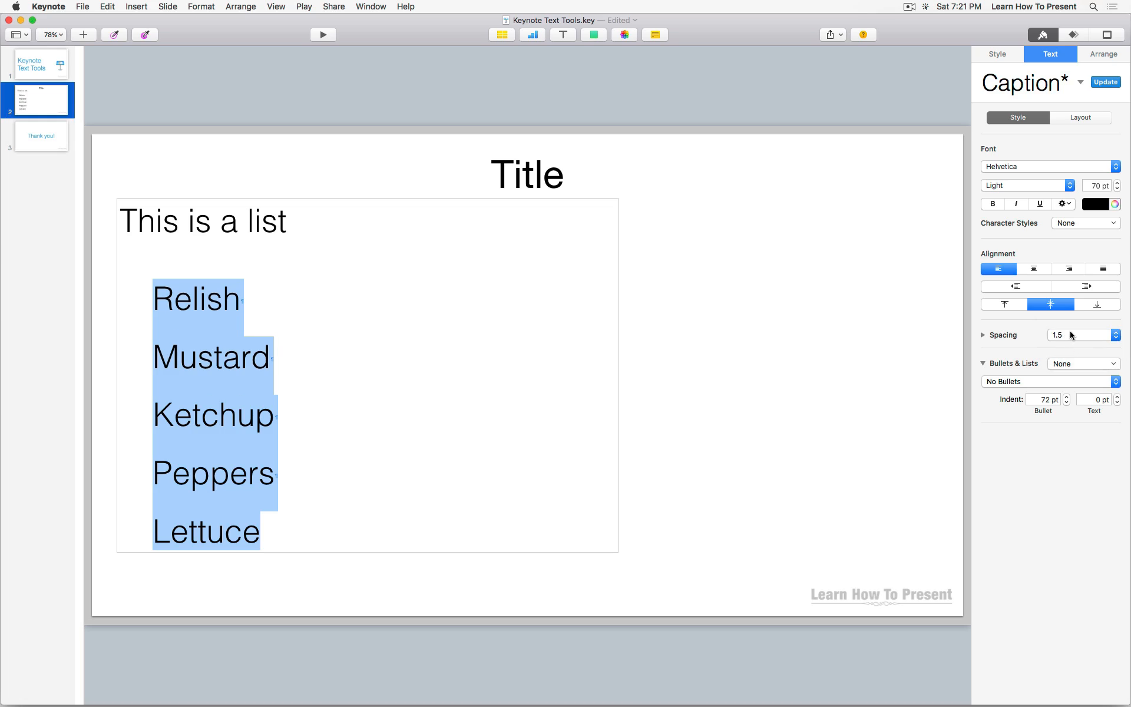
pyautogui.click(1070, 334)
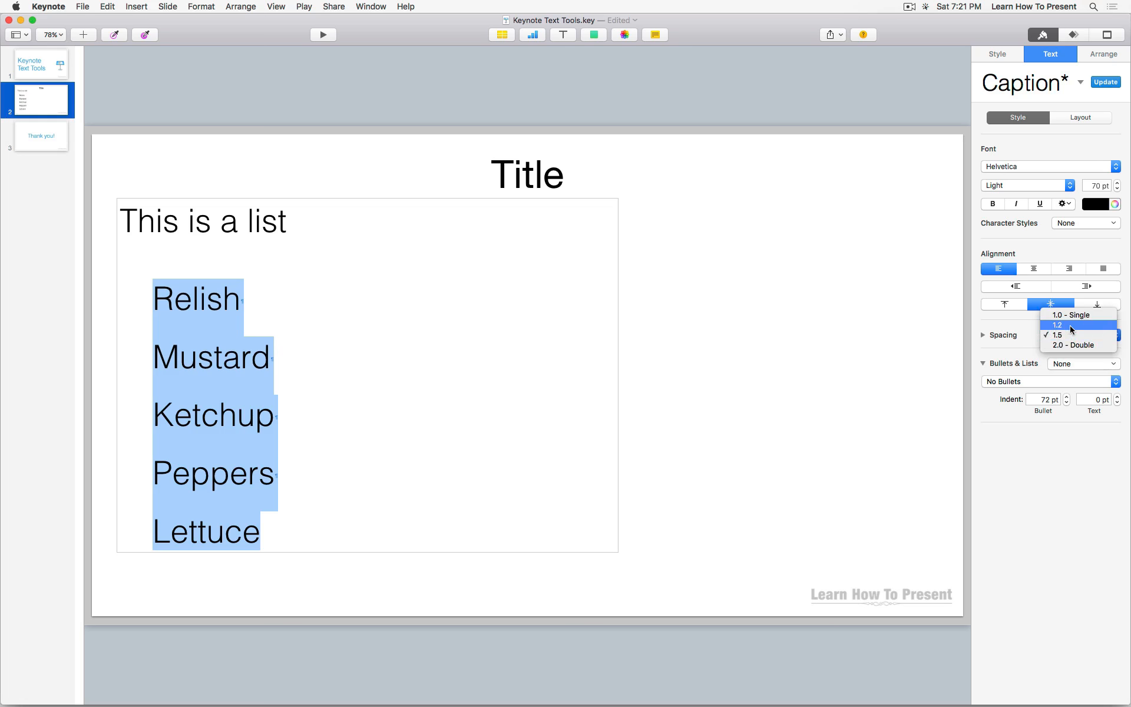
pyautogui.click(1071, 326)
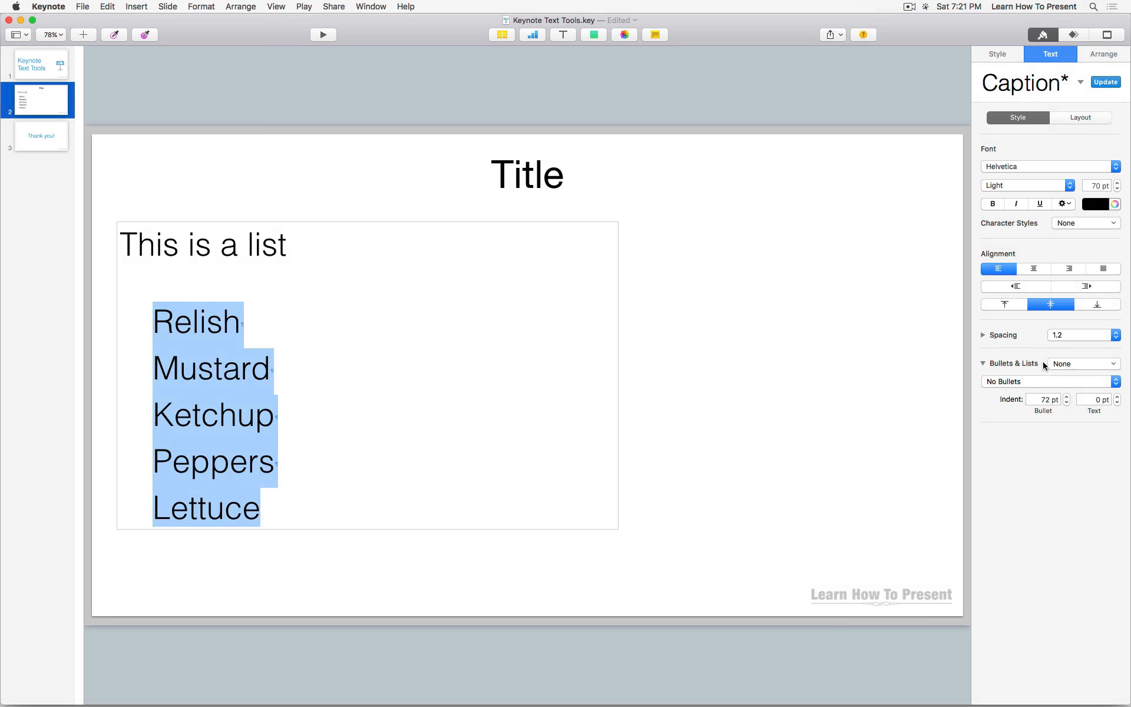
# Apply the Bullet list style to the five list items, then switch their bullet type to No Bullets.
pyautogui.click(1061, 365)
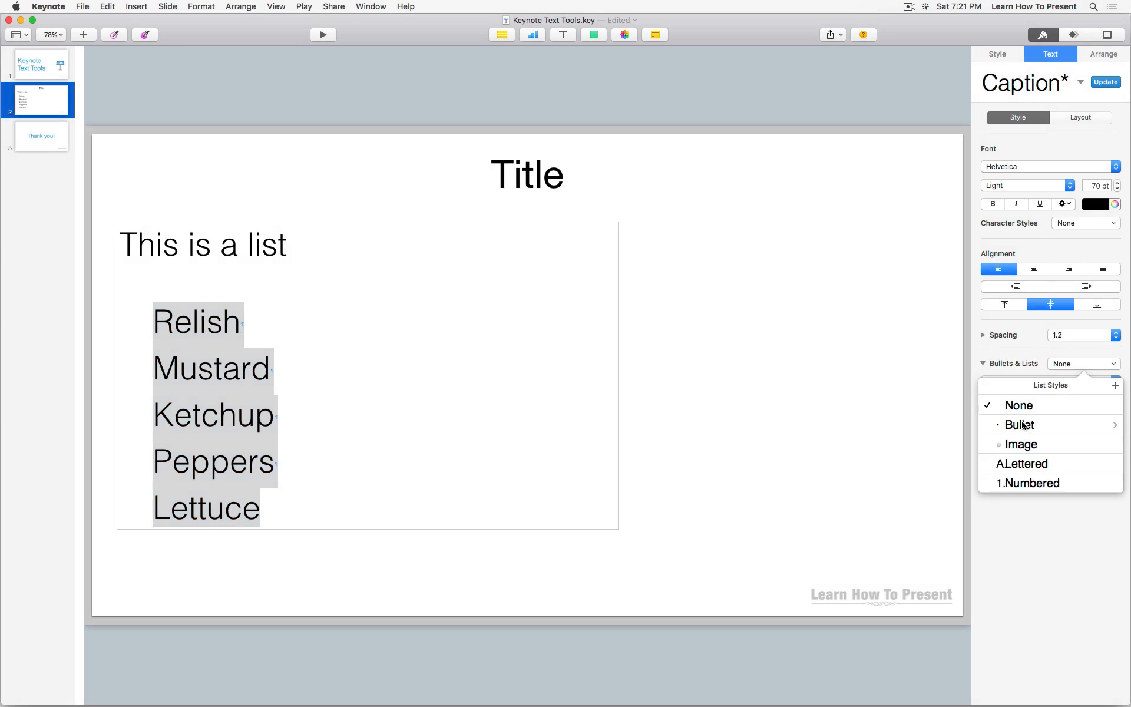
pyautogui.click(1024, 425)
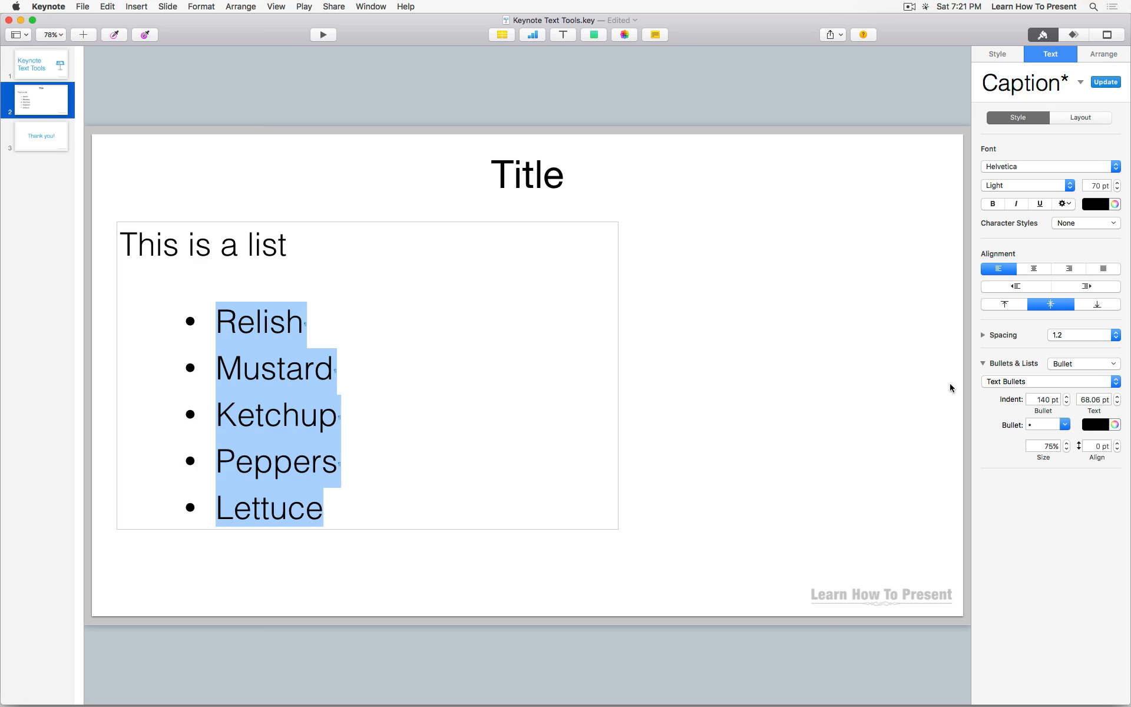
pyautogui.click(1046, 381)
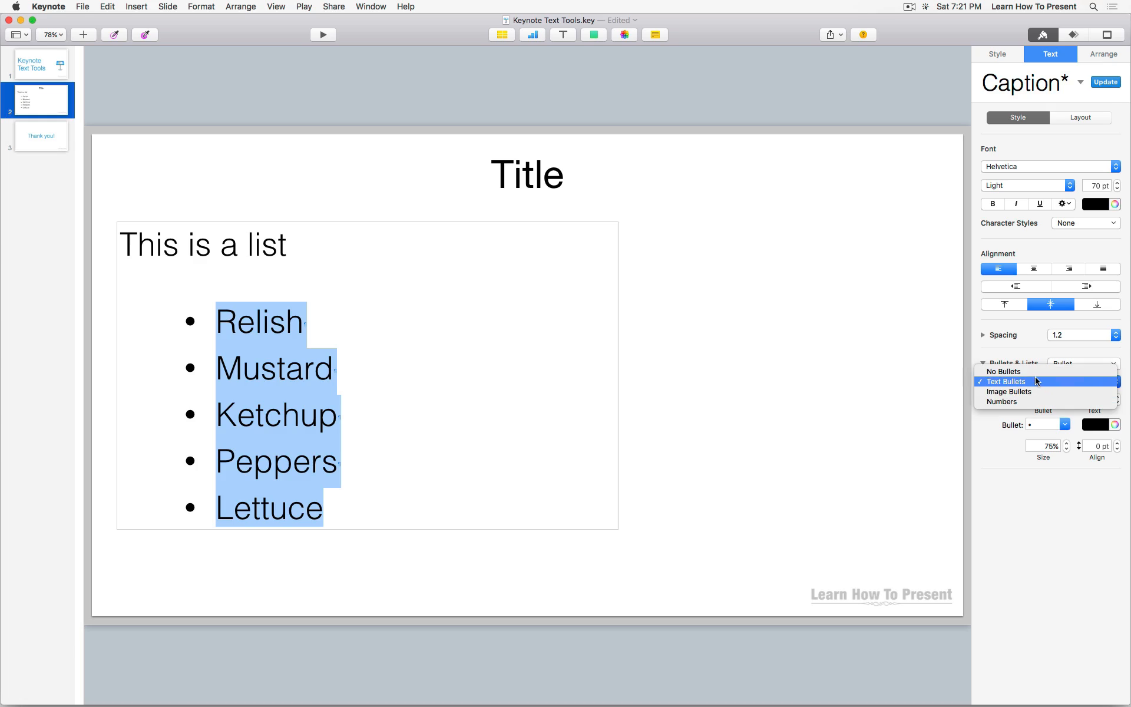
pyautogui.click(1034, 372)
# Give the five list items image bullets using the blue box with a red check mark.
pyautogui.click(1032, 382)
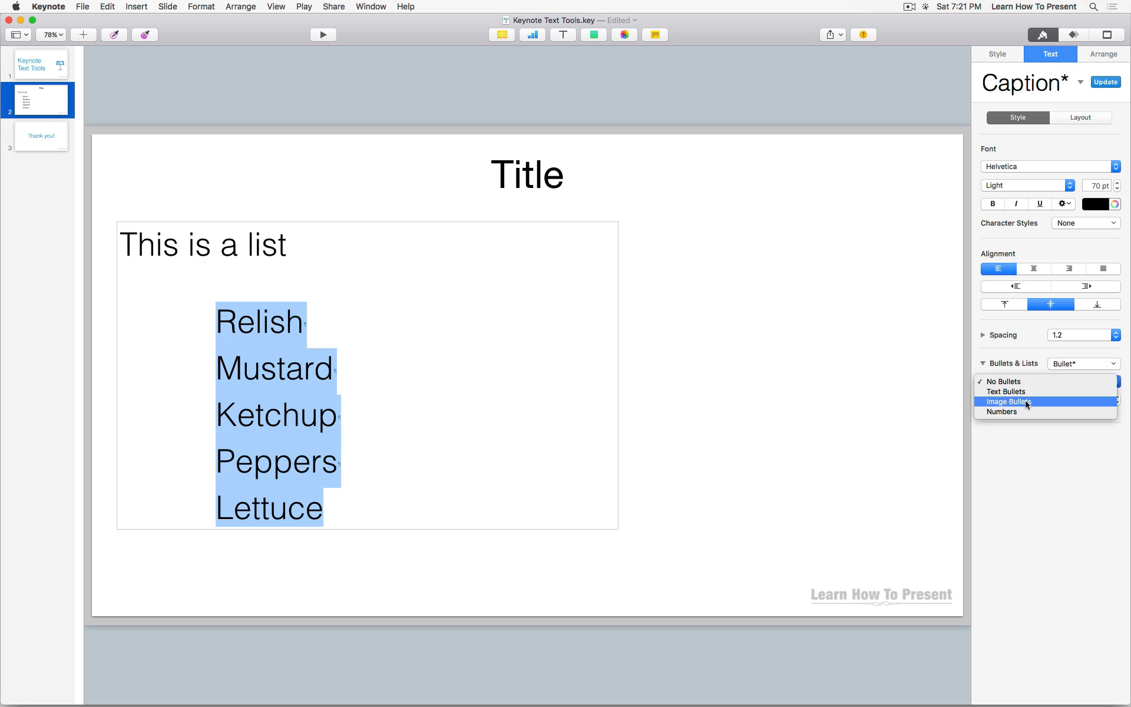
pyautogui.click(1025, 402)
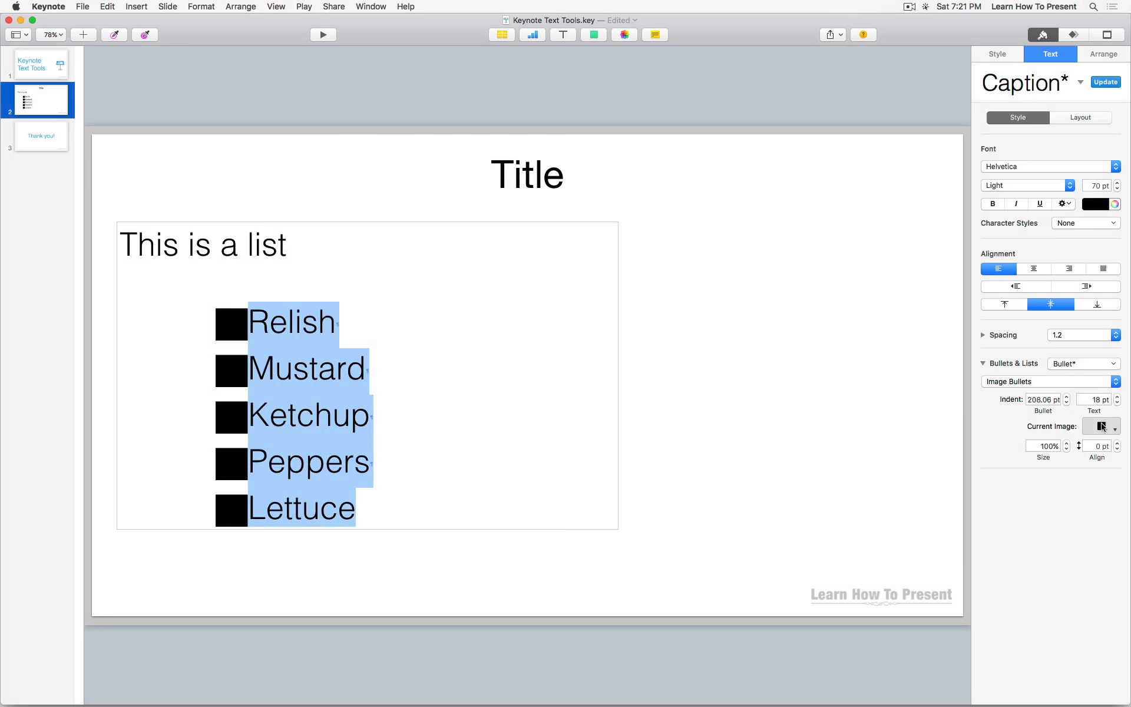
pyautogui.click(1103, 426)
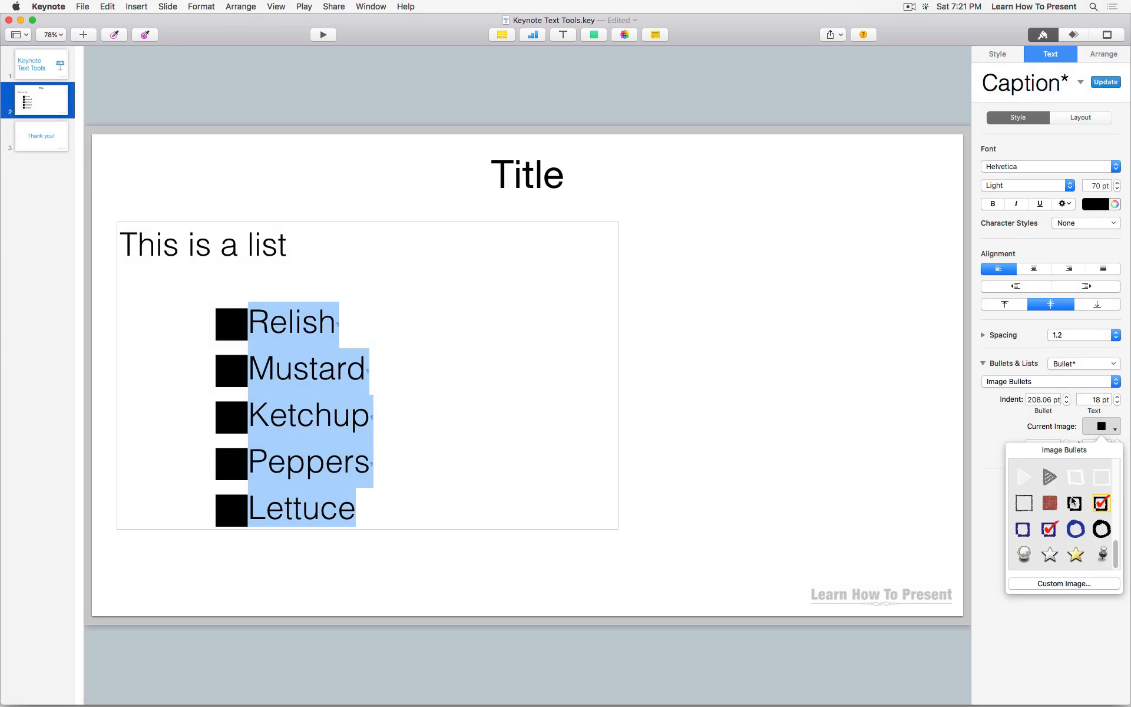
pyautogui.scroll(10, 1072, 504)
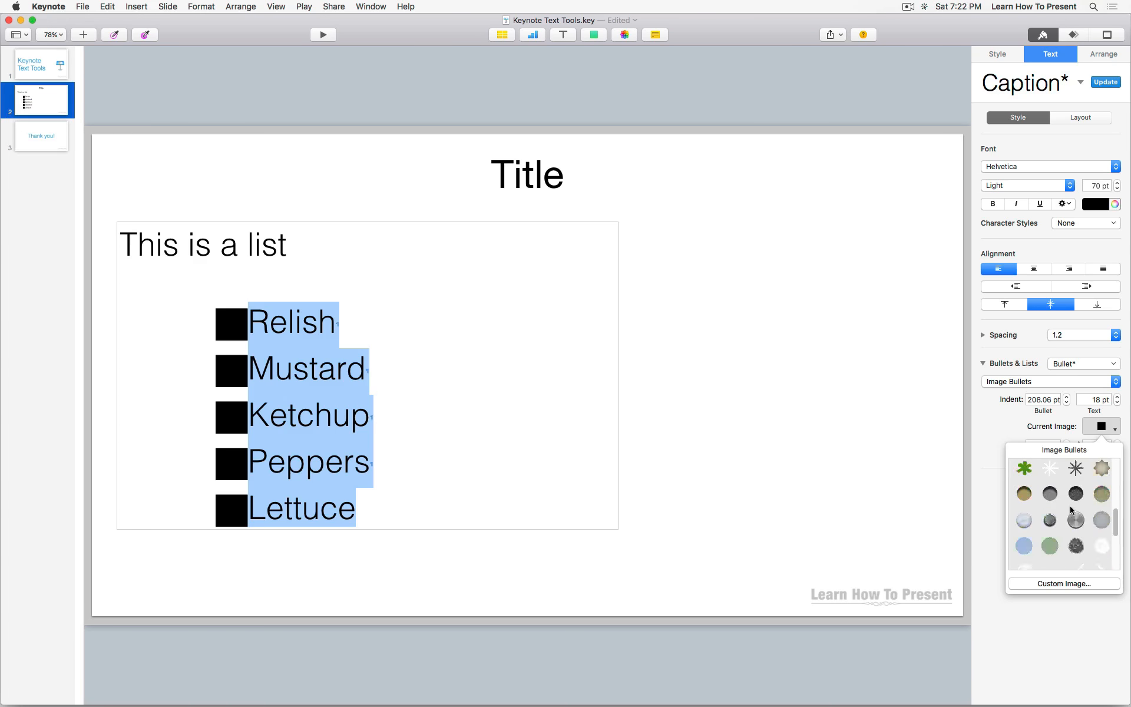
pyautogui.scroll(-10, 1071, 510)
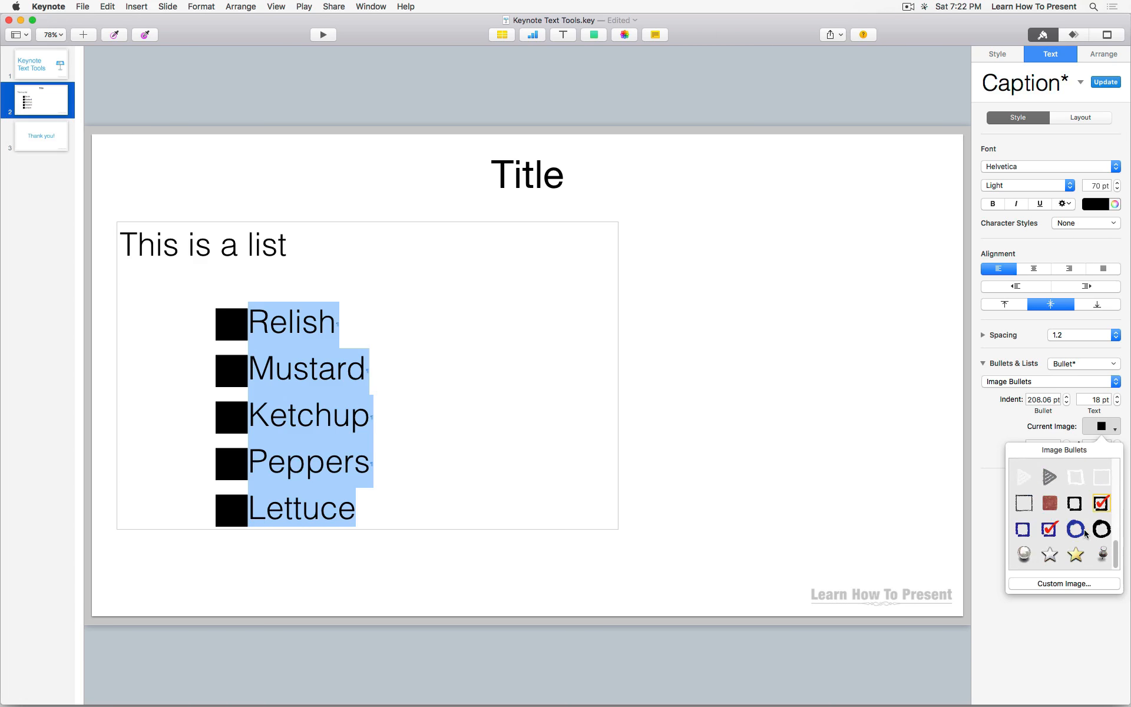
pyautogui.click(1050, 528)
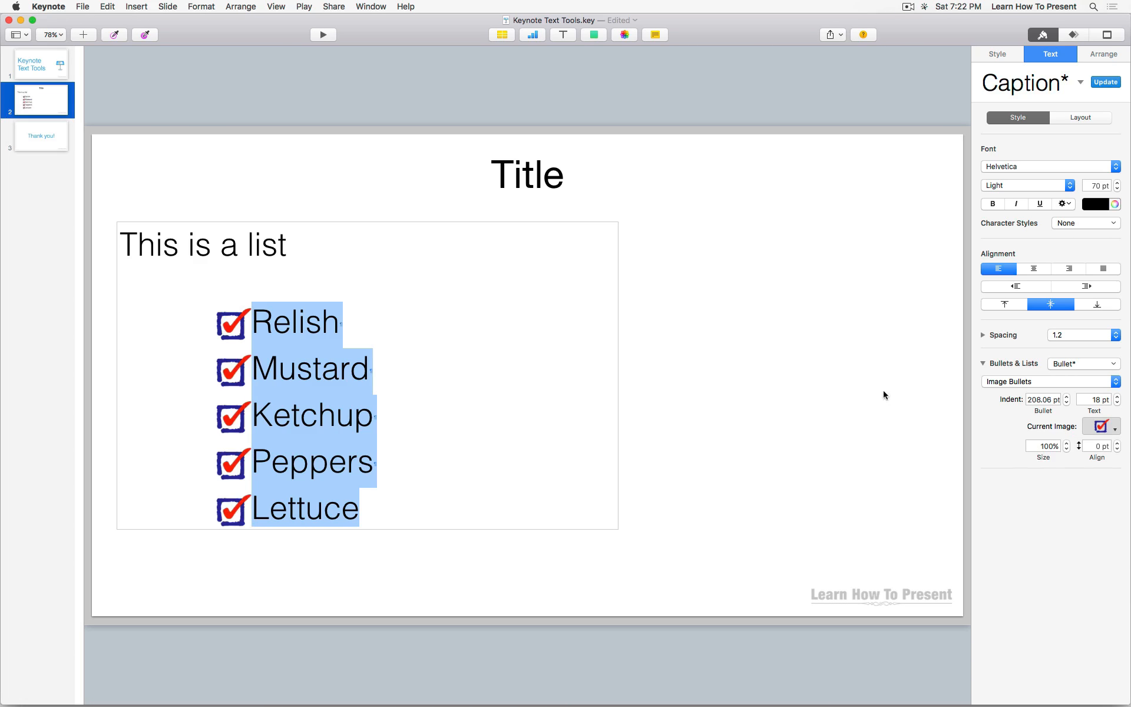
# Decrease the indent of the check-marked items, increase it again by one level, and deselect the text box.
pyautogui.click(1034, 288)
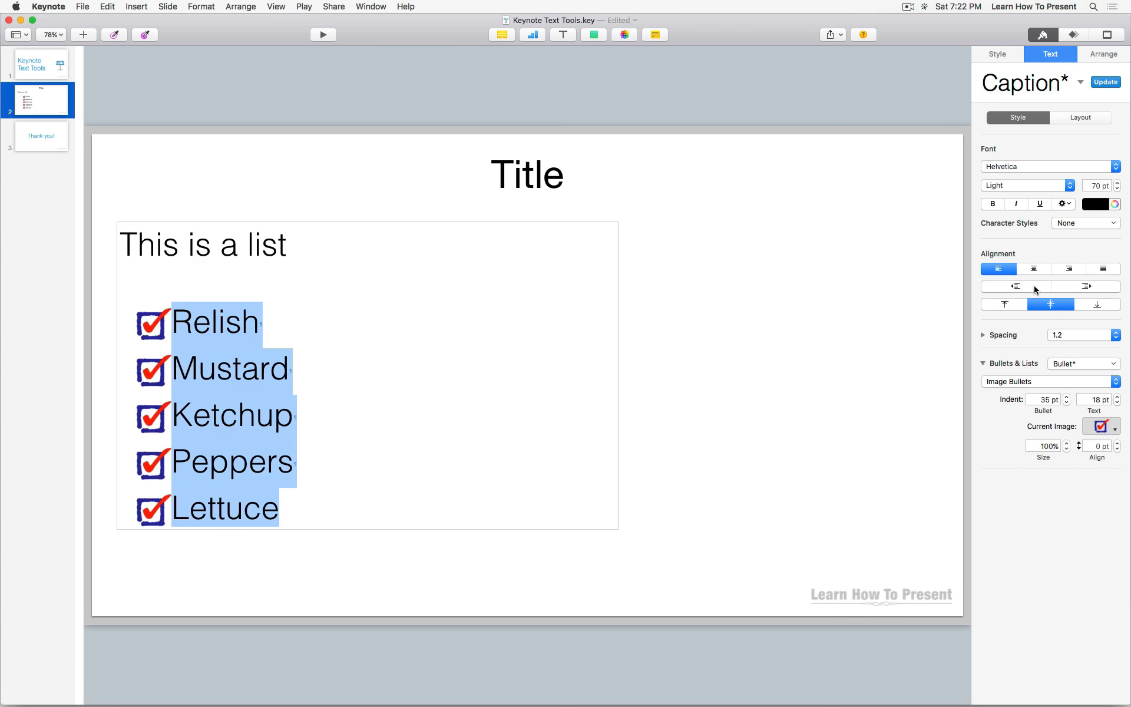
pyautogui.click(1066, 289)
pyautogui.click(841, 370)
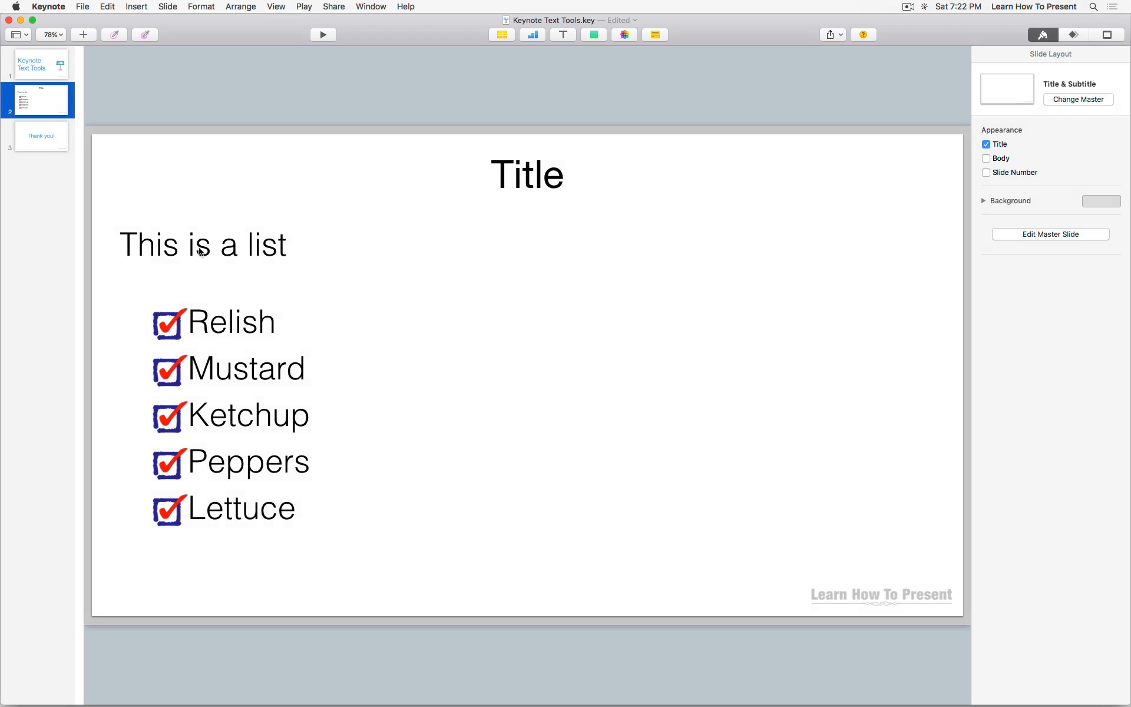
pyautogui.click(253, 330)
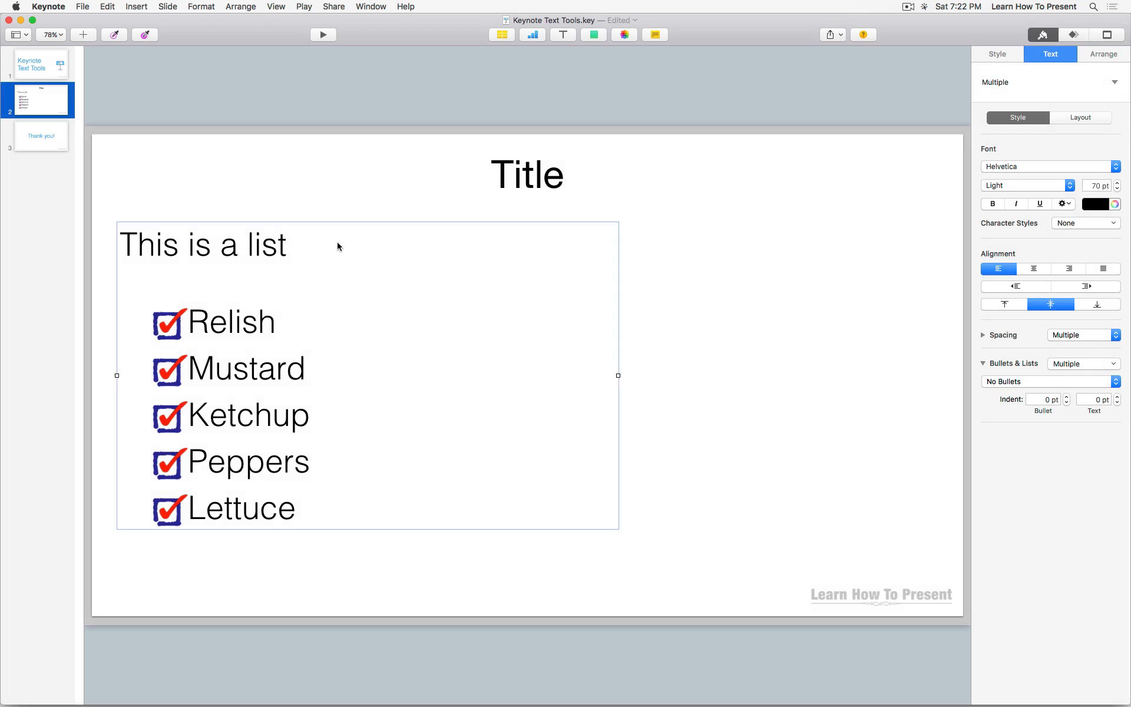
pyautogui.click(1029, 275)
# Add a new Title & Subtitle slide directly after the list slide.
pyautogui.click(52, 117)
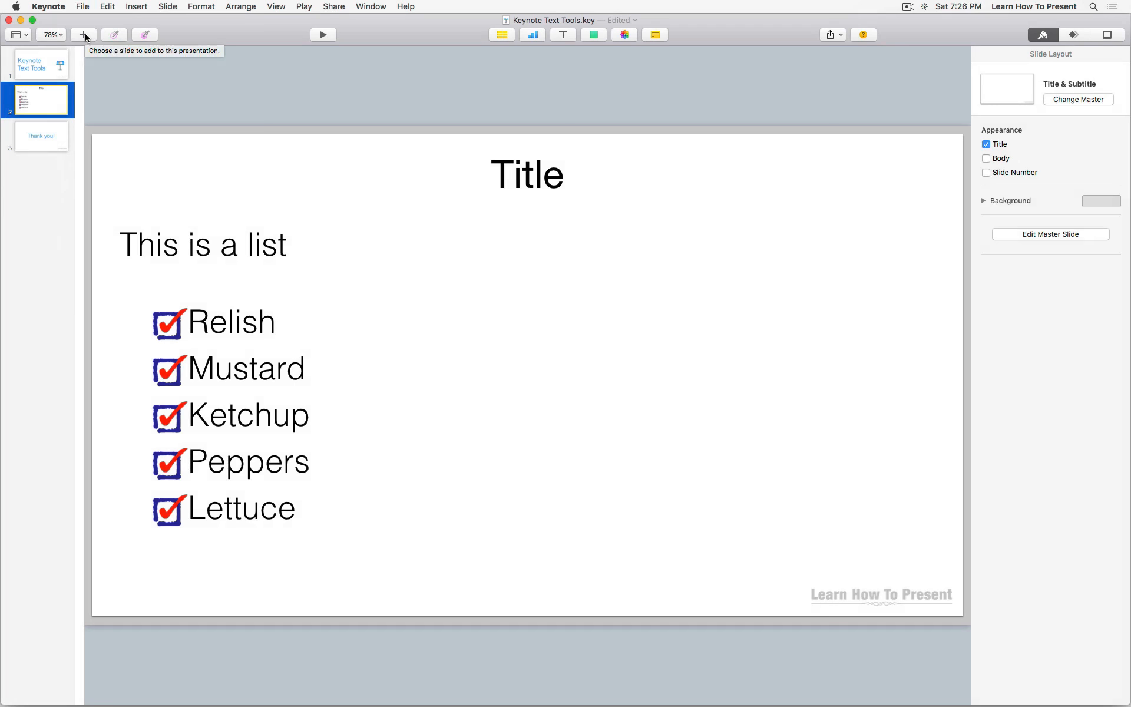
pyautogui.click(85, 33)
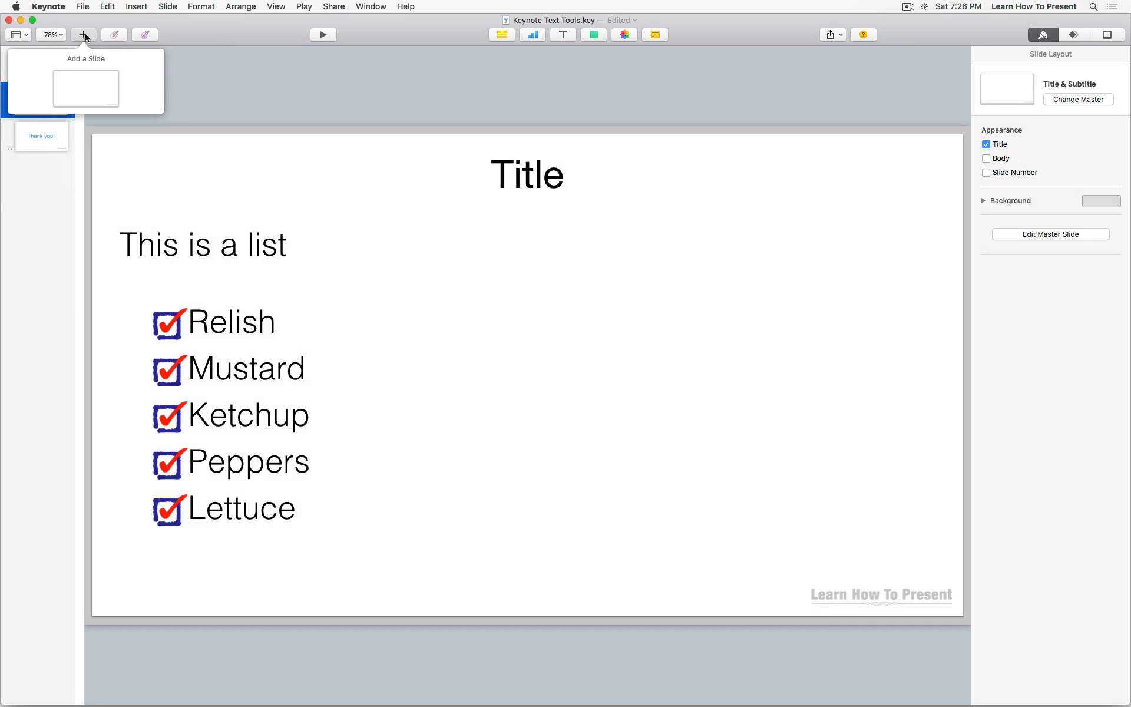
pyautogui.click(87, 82)
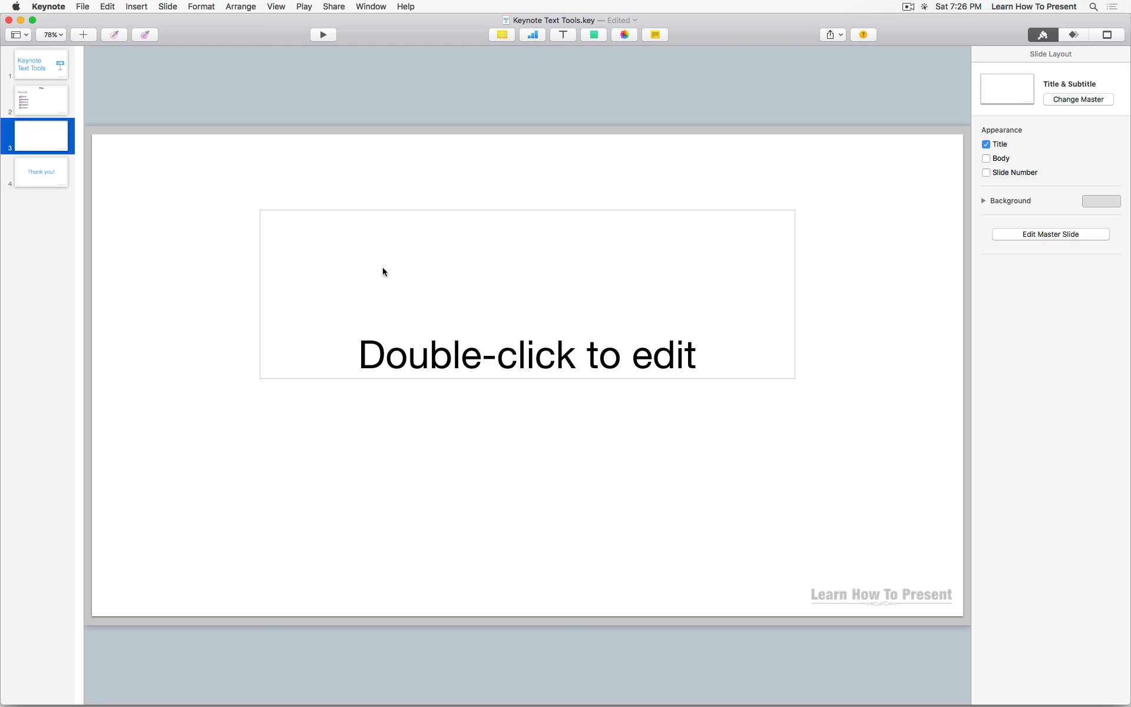
# Enter "Title" in the new slide's title placeholder and reduce the box's height by lowering its upper edge.
pyautogui.write('Tit')
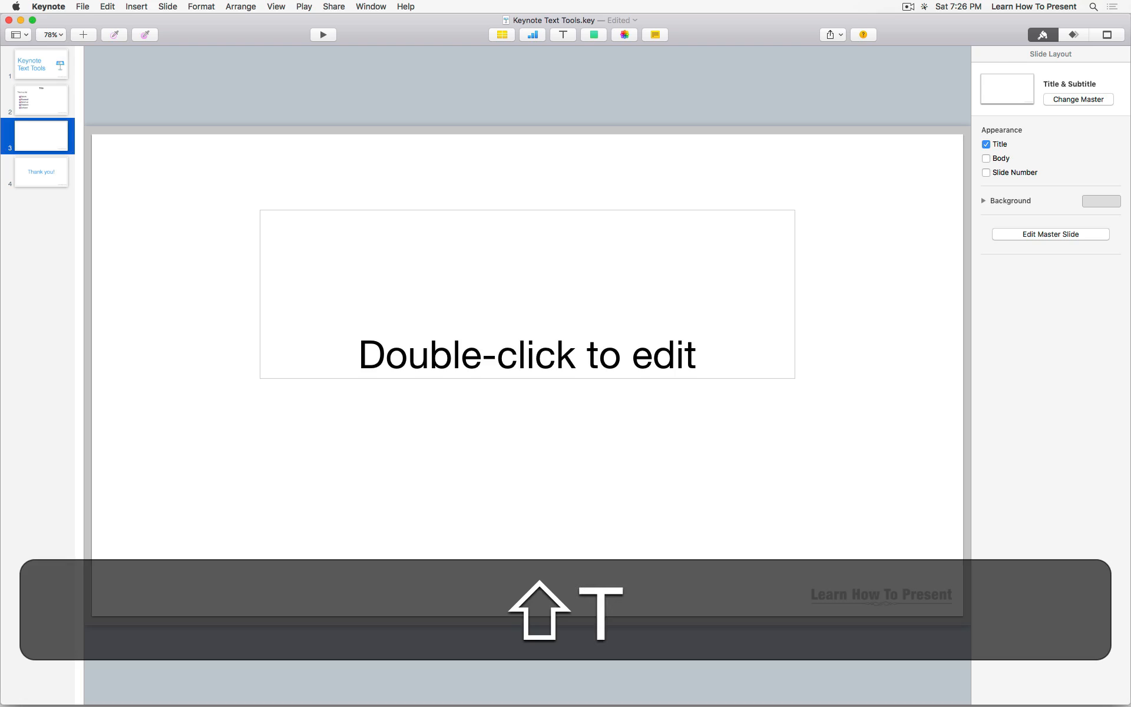
pyautogui.write('le')
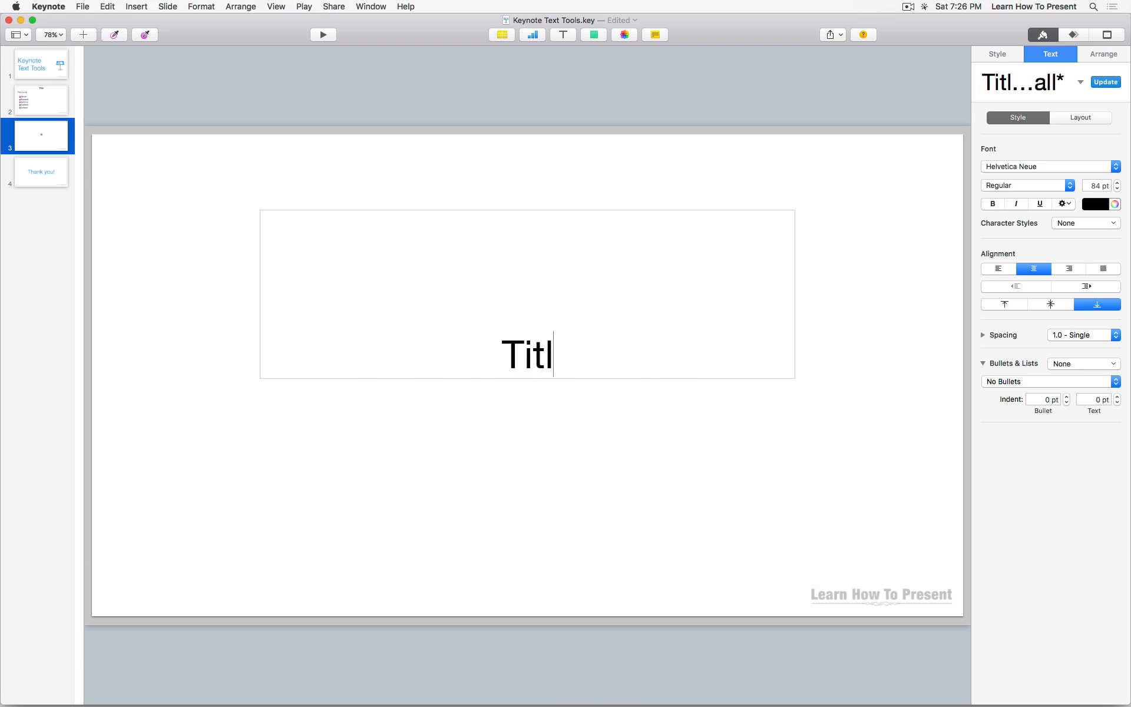
pyautogui.click(536, 218)
pyautogui.click(522, 213)
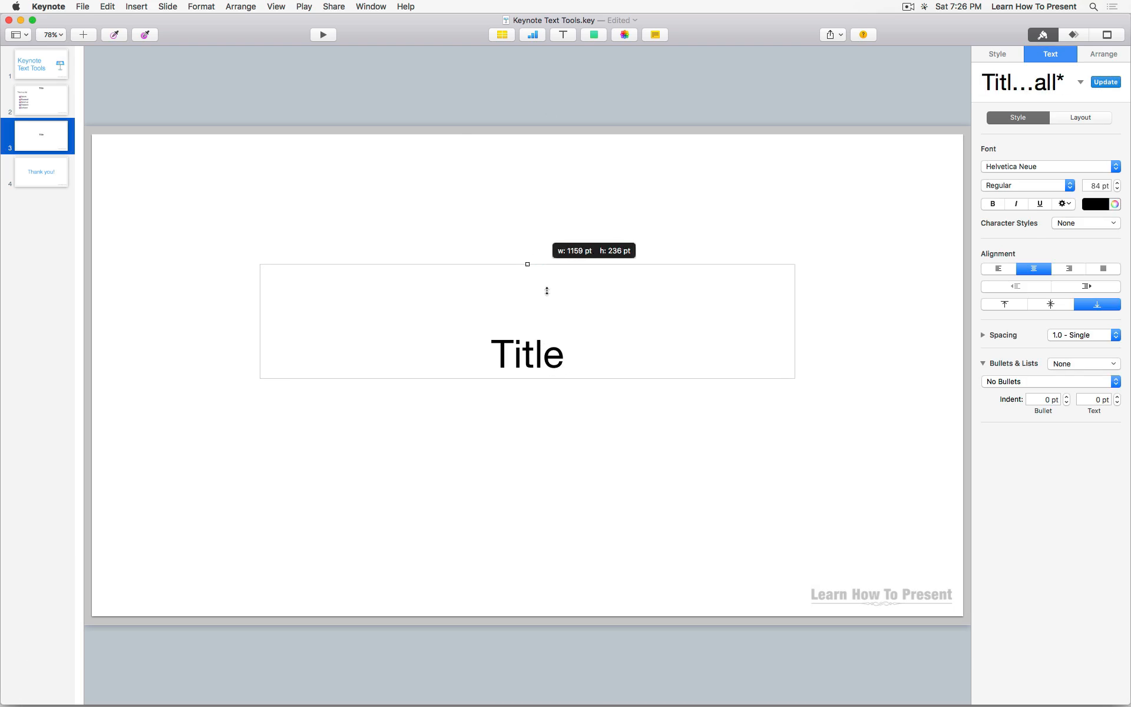
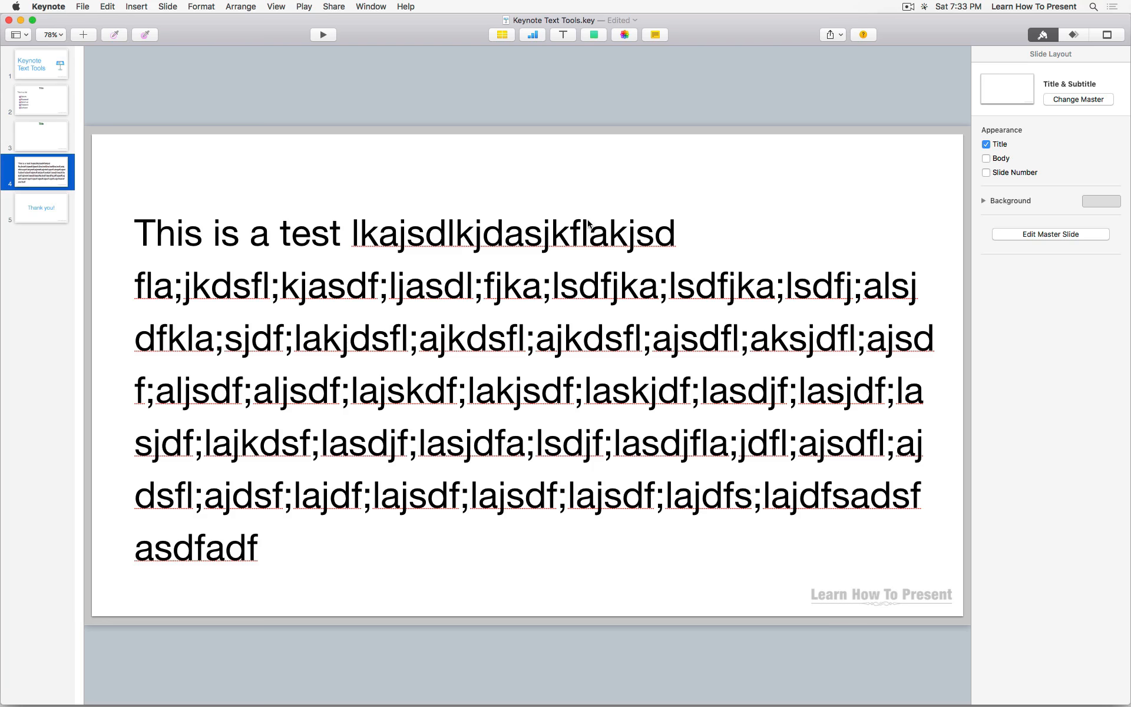
# Create a new paragraph style named "My body" from the test paragraph's text box on slide 4.
pyautogui.click(588, 237)
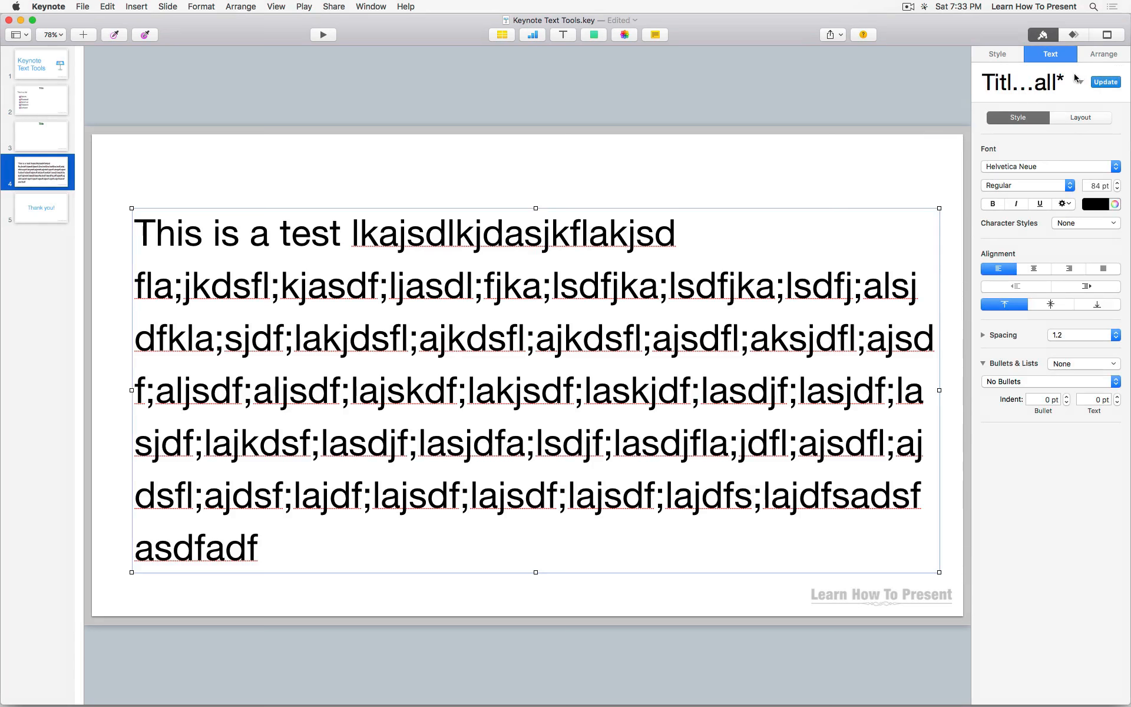
pyautogui.click(1081, 84)
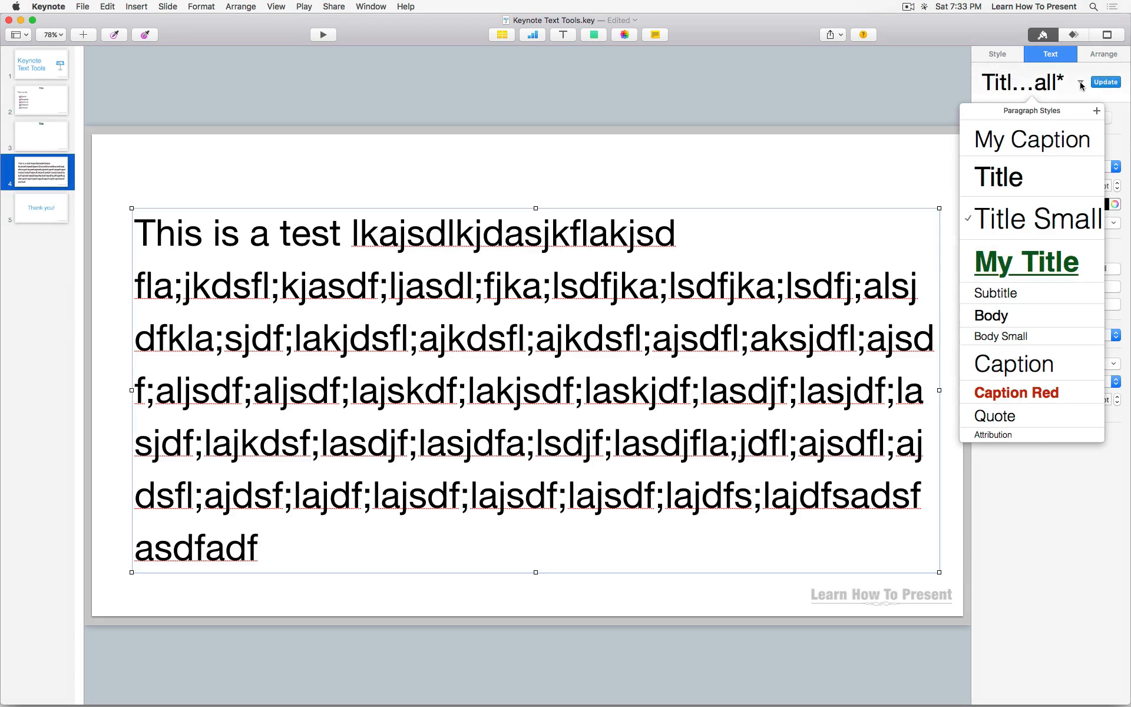
pyautogui.click(1097, 111)
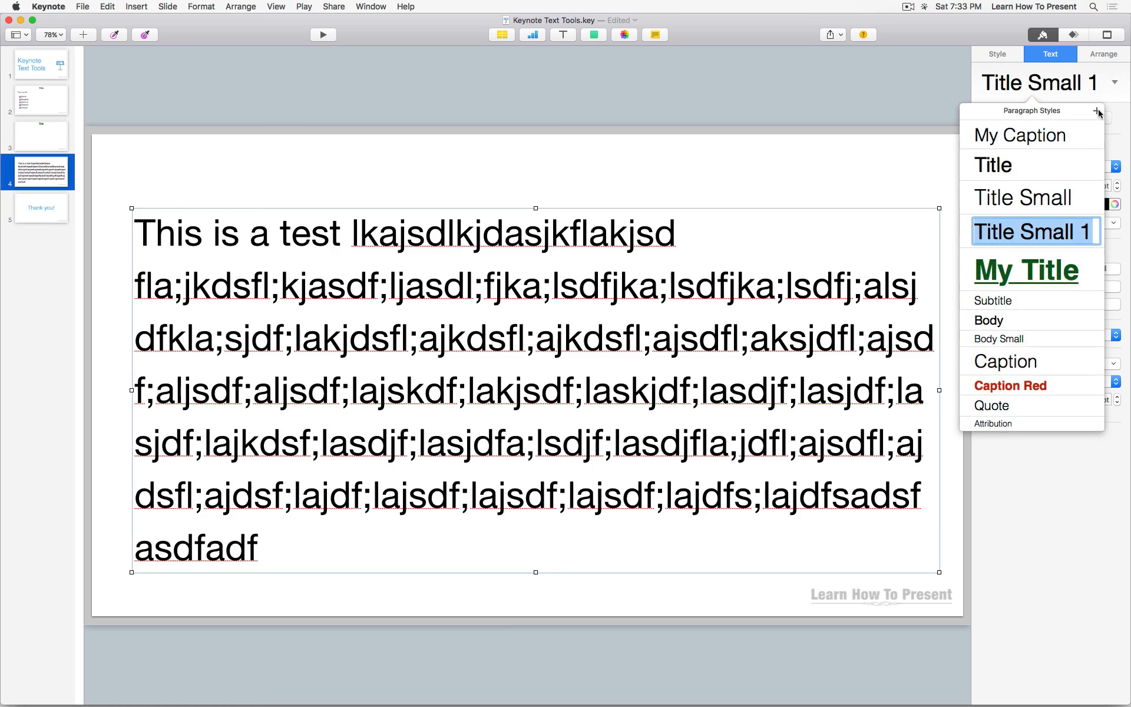
pyautogui.write('My ')
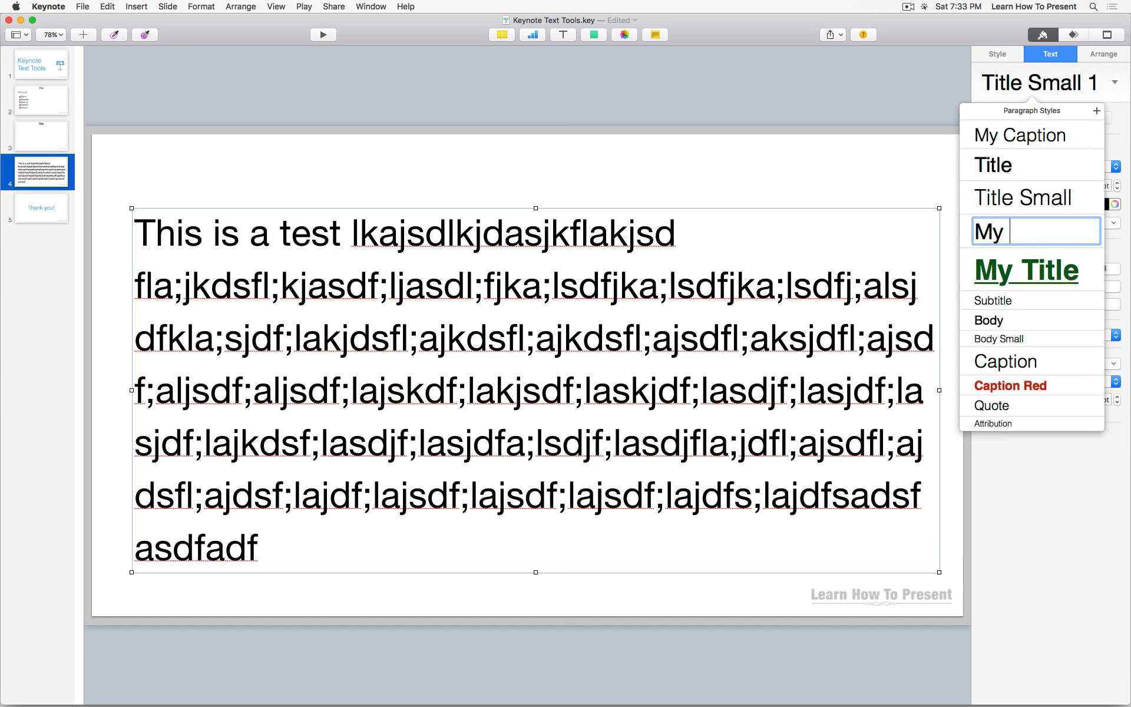
pyautogui.write('body')
pyautogui.press('Return')
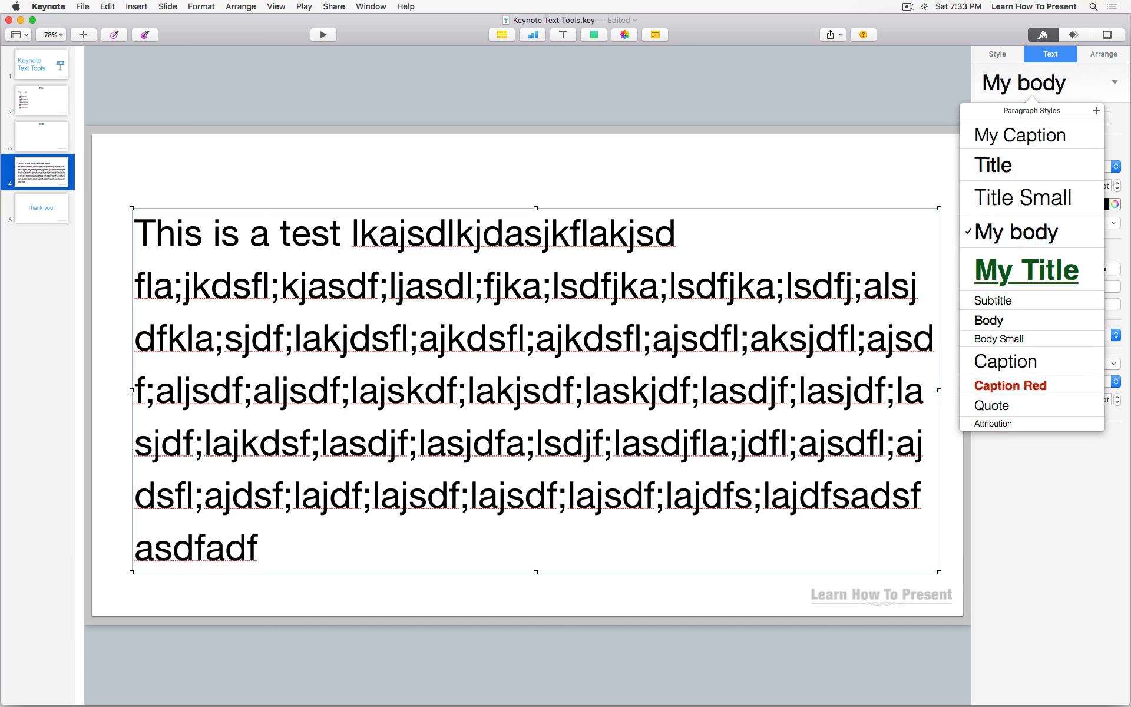
pyautogui.click(932, 97)
pyautogui.click(703, 328)
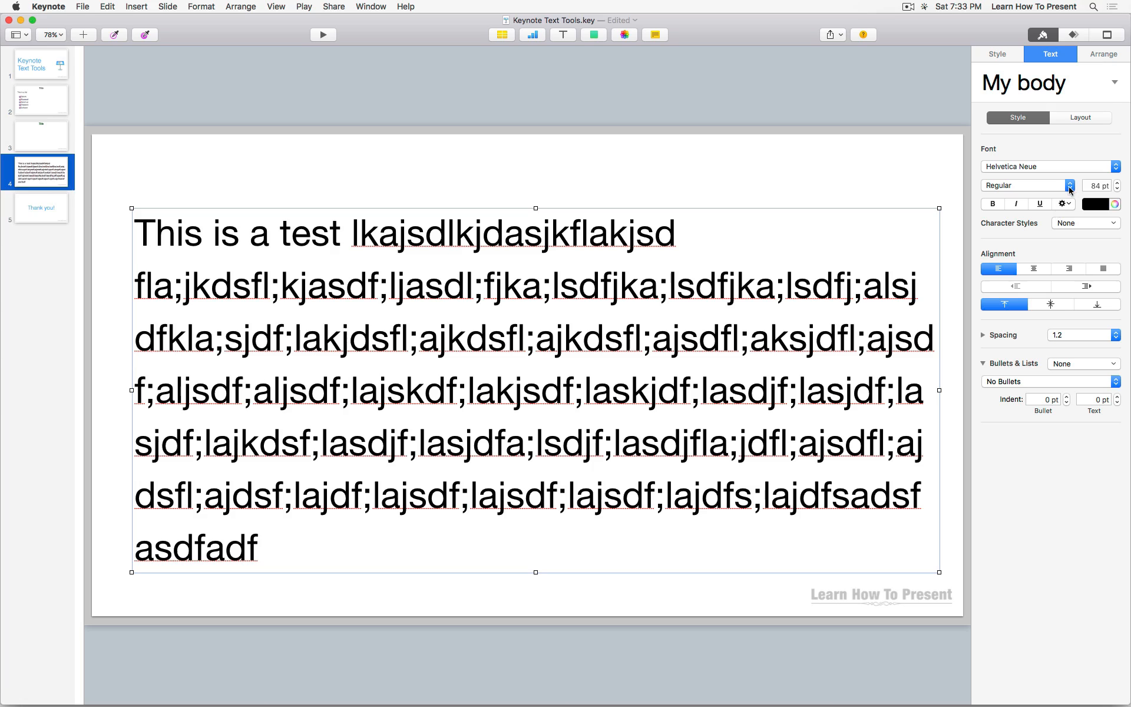
# Set the test paragraph's font size to 86 pt and its text color to dark gray.
pyautogui.click(1117, 184)
pyautogui.click(1117, 184)
pyautogui.click(1117, 185)
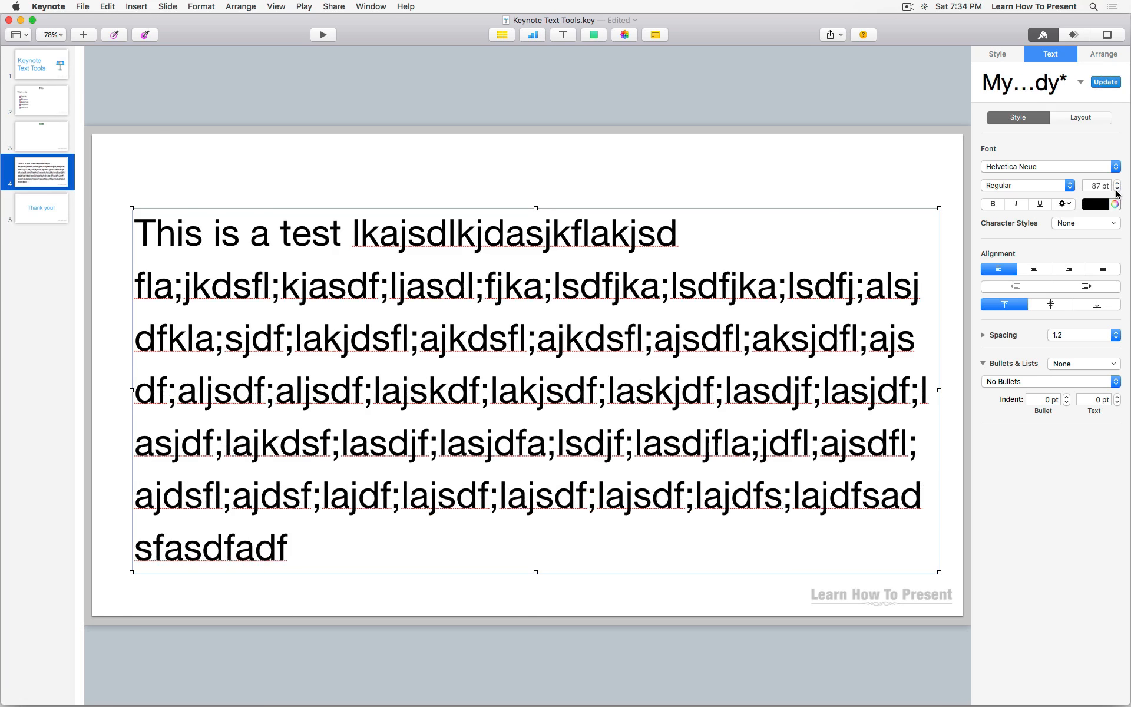
pyautogui.click(1117, 189)
pyautogui.click(1099, 204)
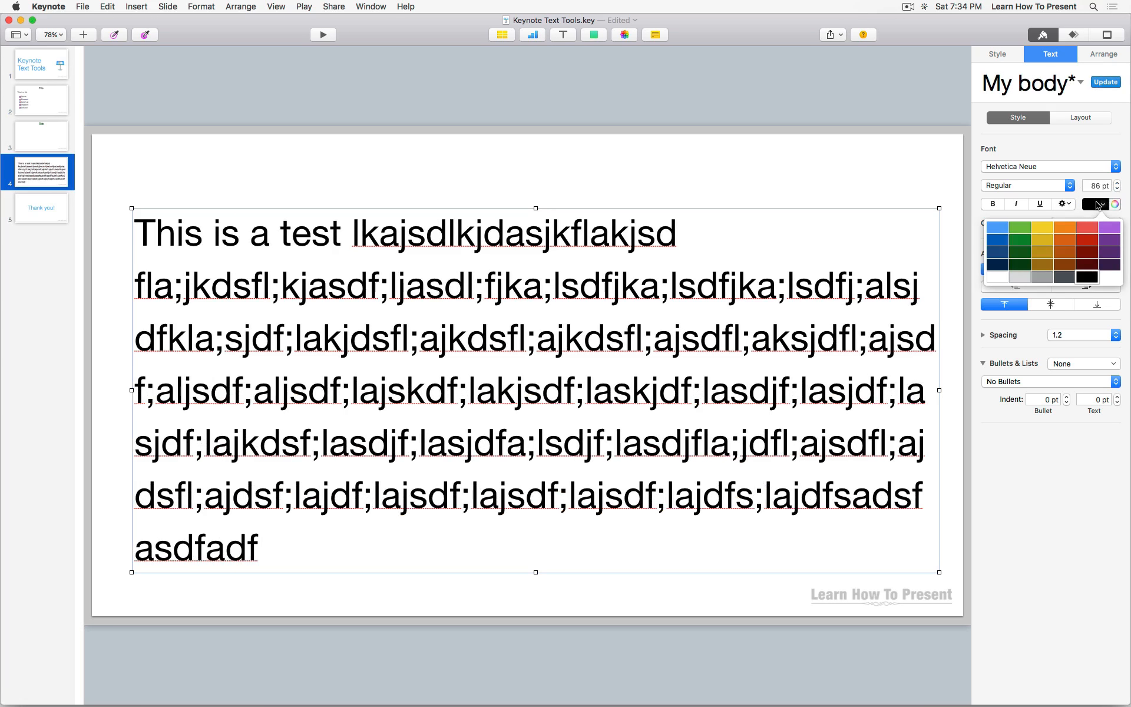
pyautogui.click(1067, 278)
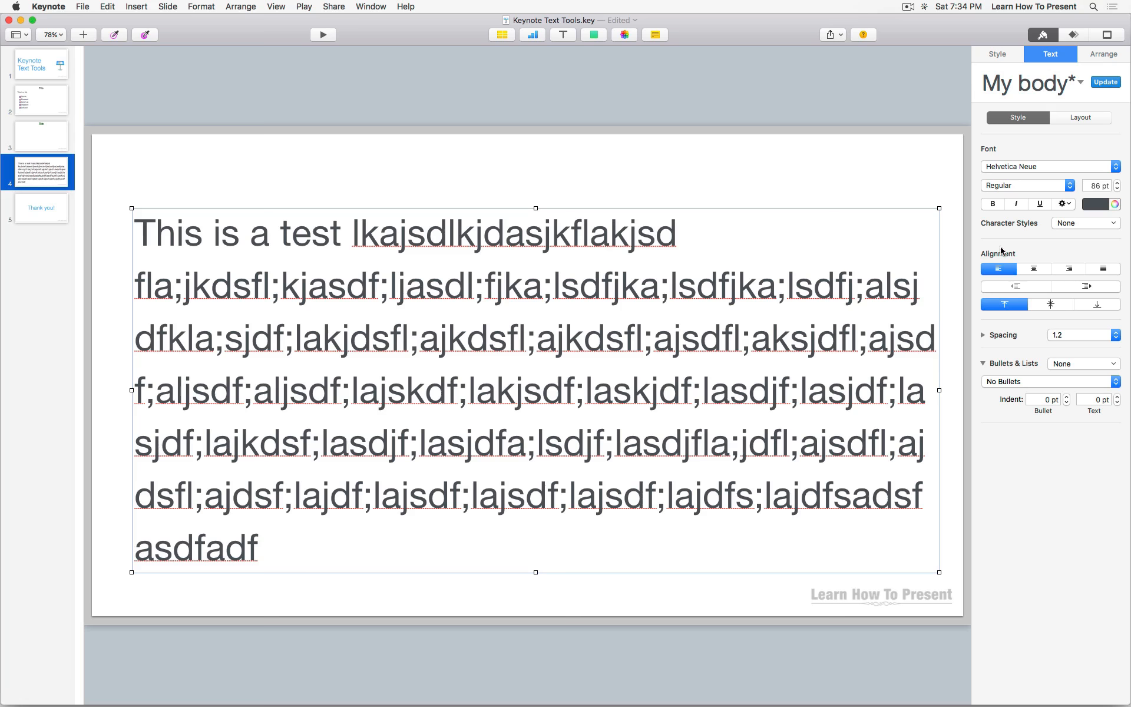
# Update the "My body" paragraph style to match the test paragraph's current formatting.
pyautogui.click(903, 181)
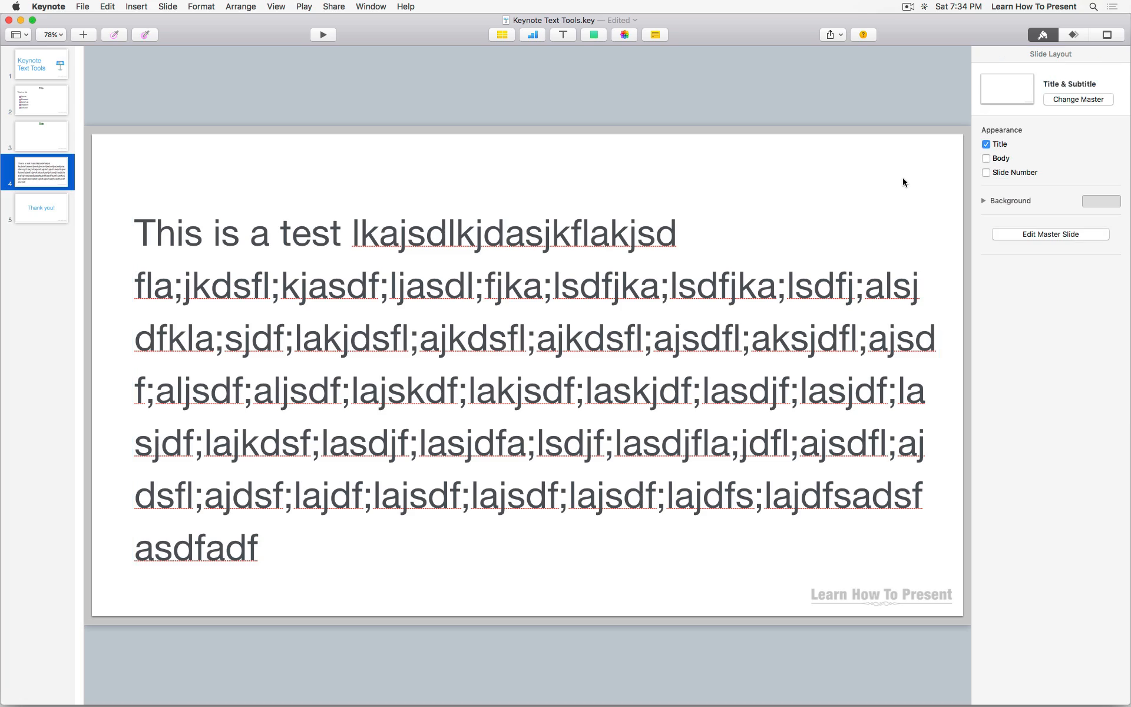
pyautogui.click(648, 228)
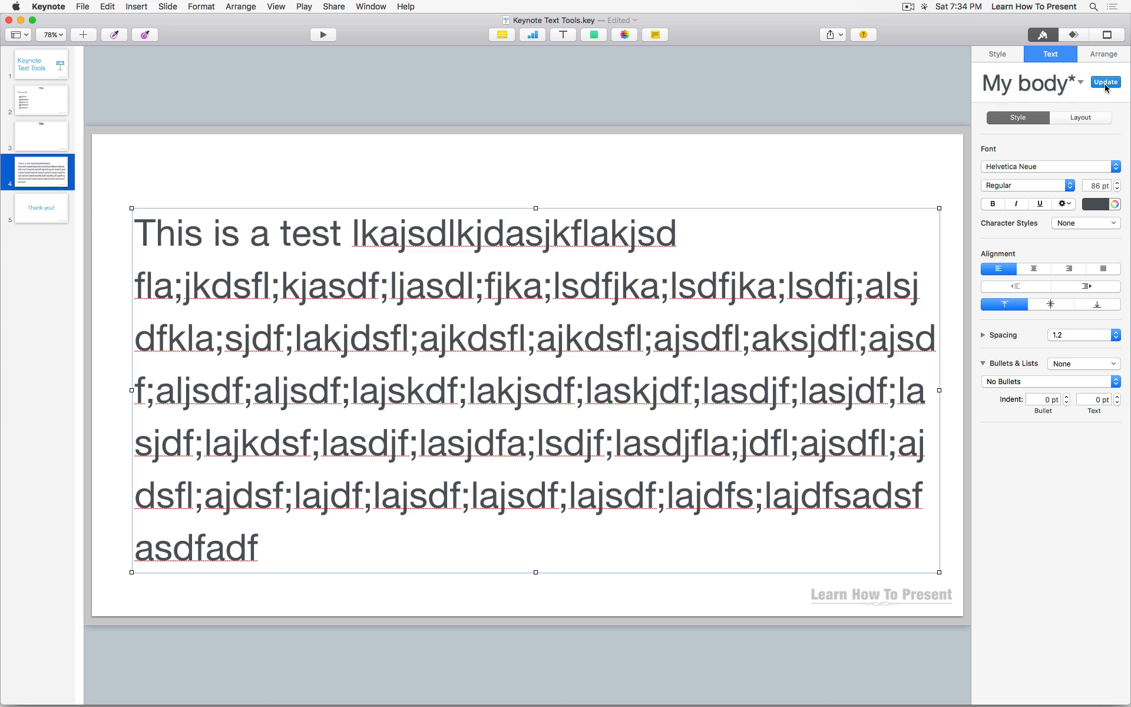
pyautogui.click(1105, 86)
# Copy the "Title" text box from slide 3 and paste it above the test paragraph on slide 4.
pyautogui.click(35, 151)
pyautogui.click(492, 166)
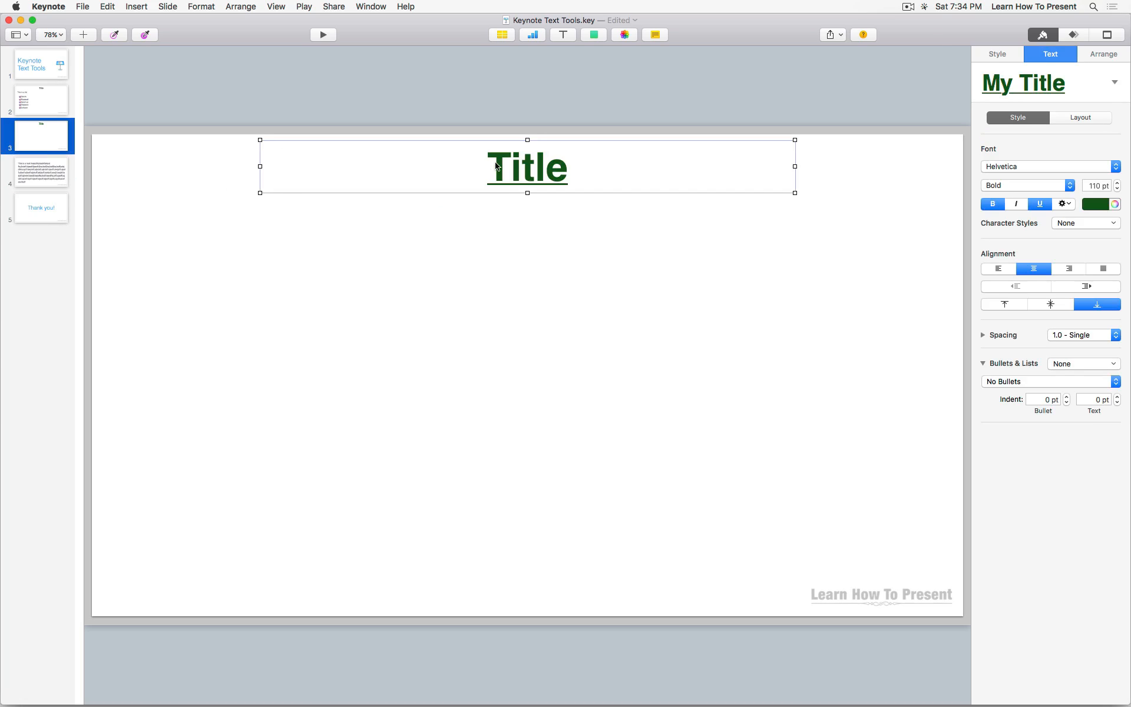
pyautogui.press('super+c')
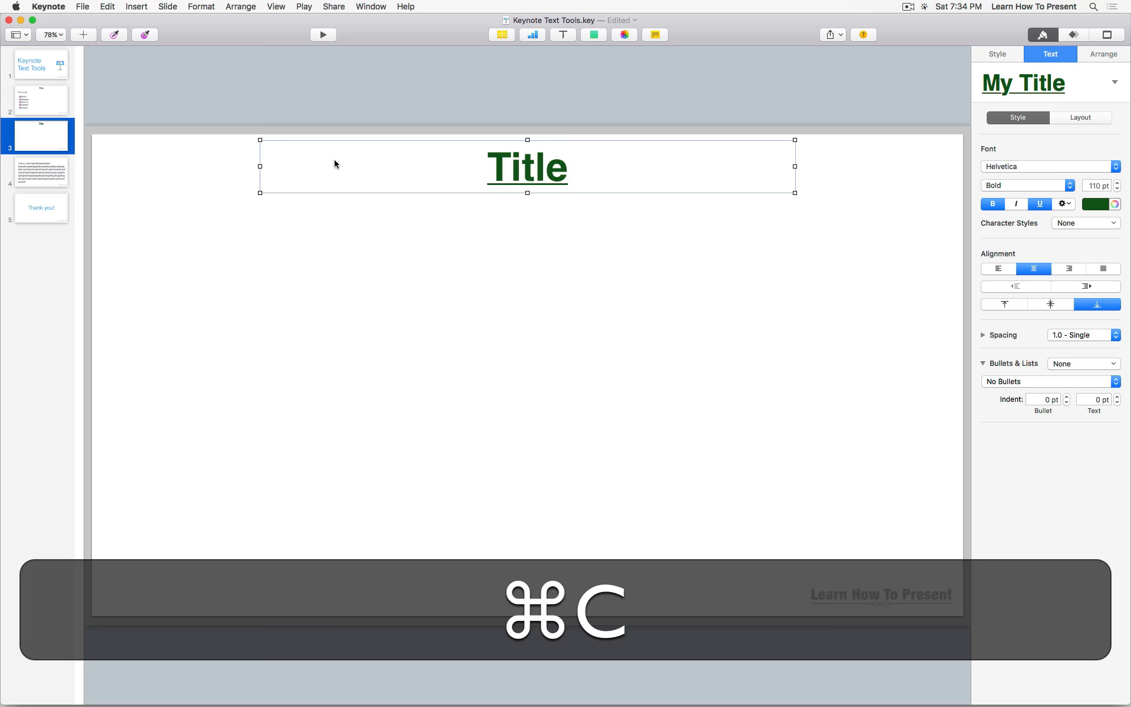
pyautogui.click(29, 171)
pyautogui.click(445, 176)
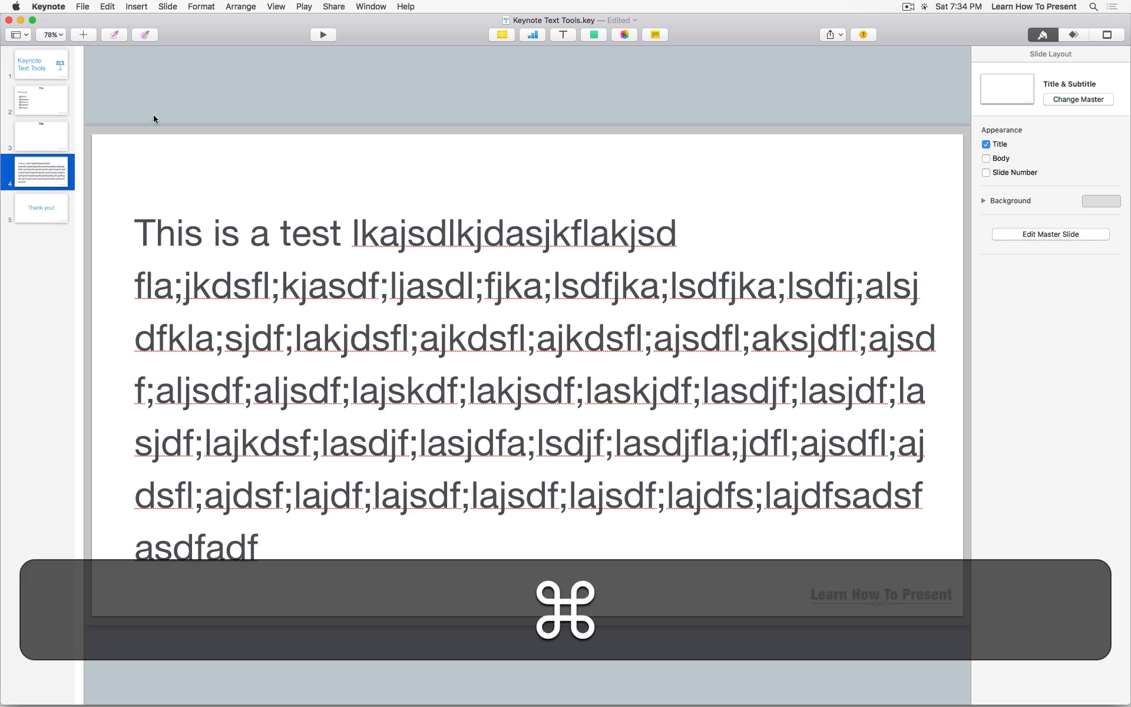
pyautogui.click(63, 140)
pyautogui.click(529, 163)
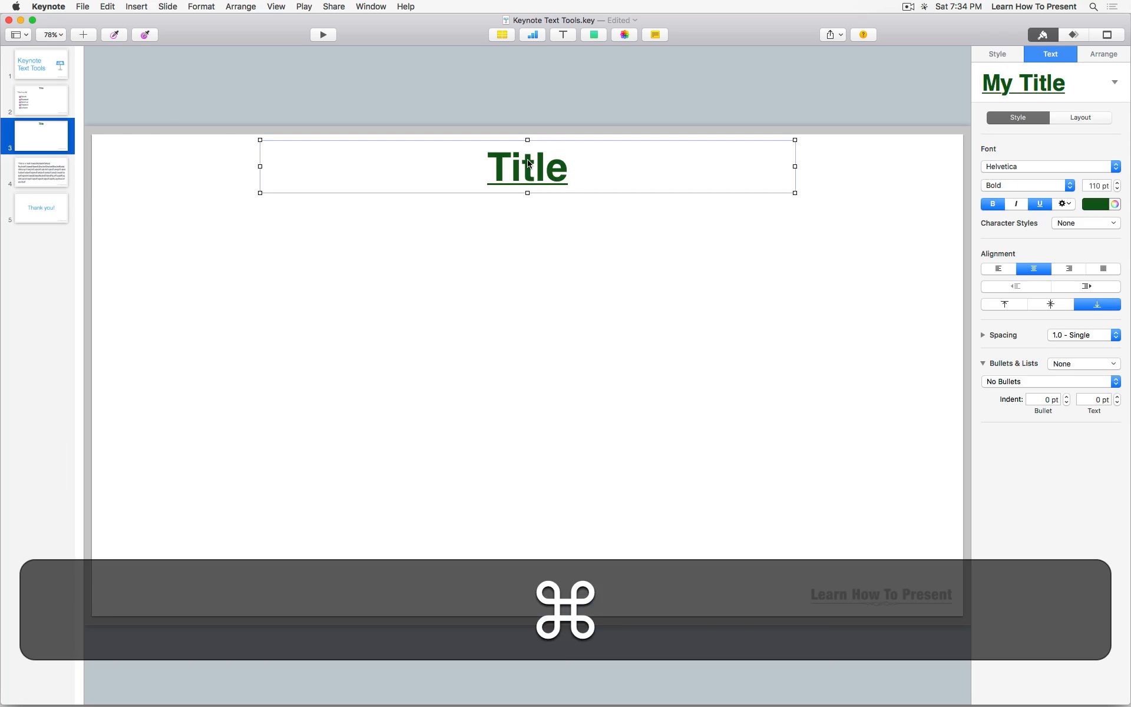
pyautogui.press('super+c')
pyautogui.click(51, 172)
pyautogui.click(483, 180)
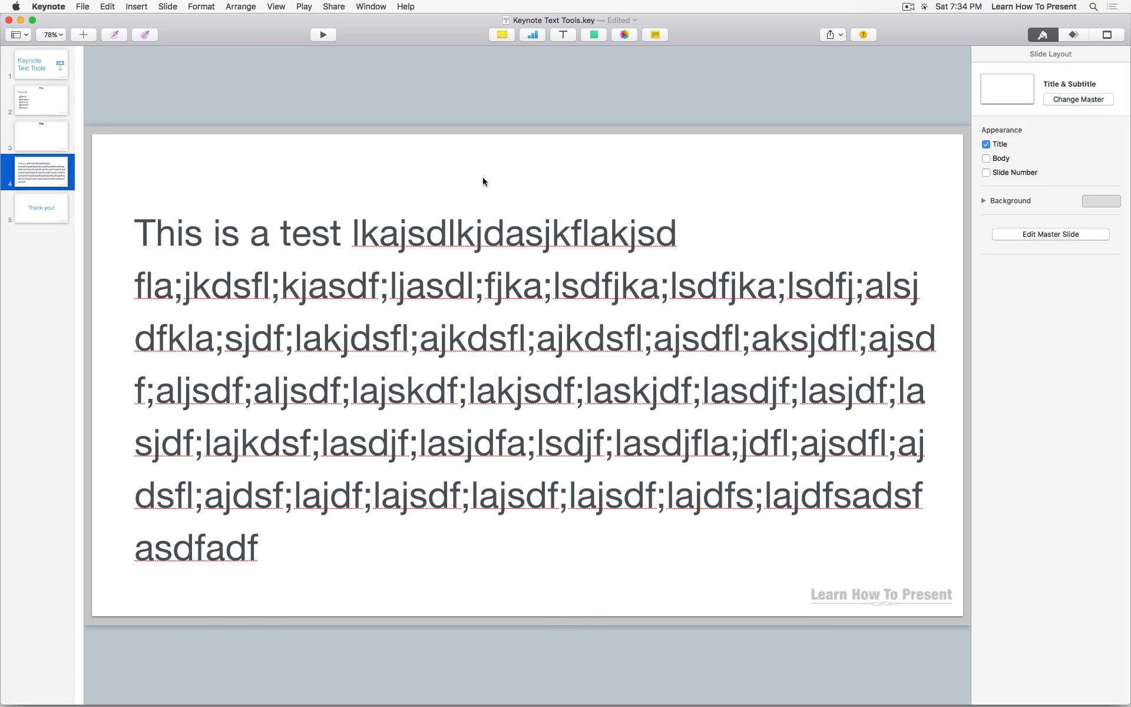
pyautogui.press('super+v')
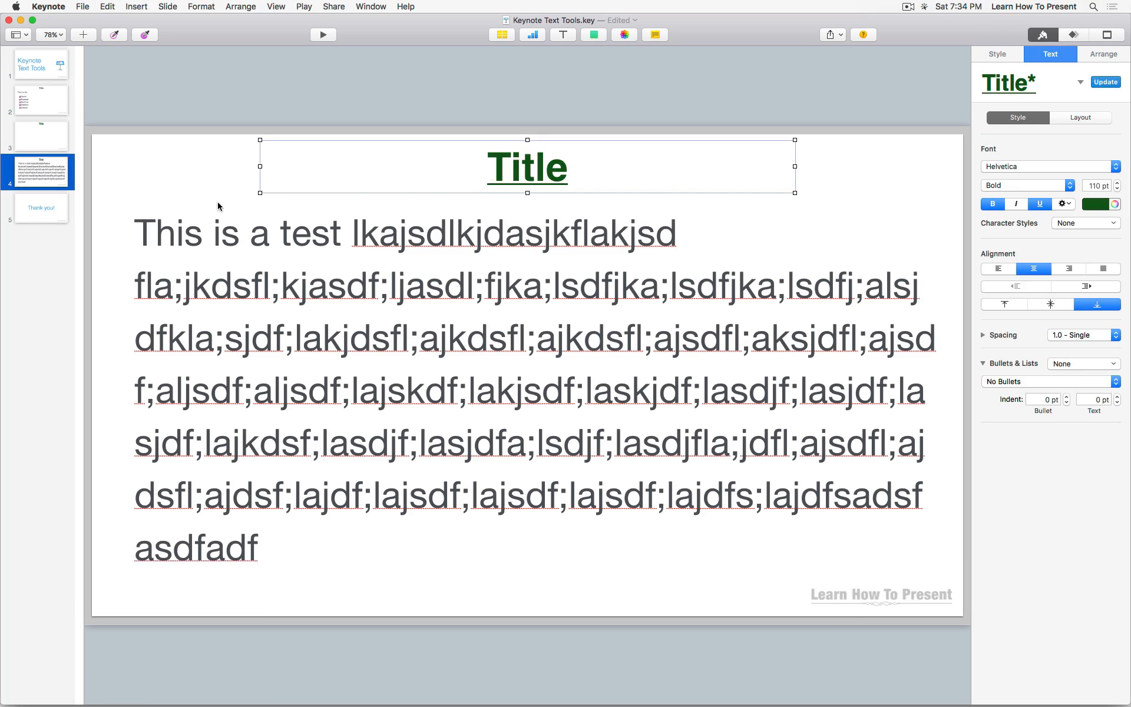
pyautogui.click(218, 206)
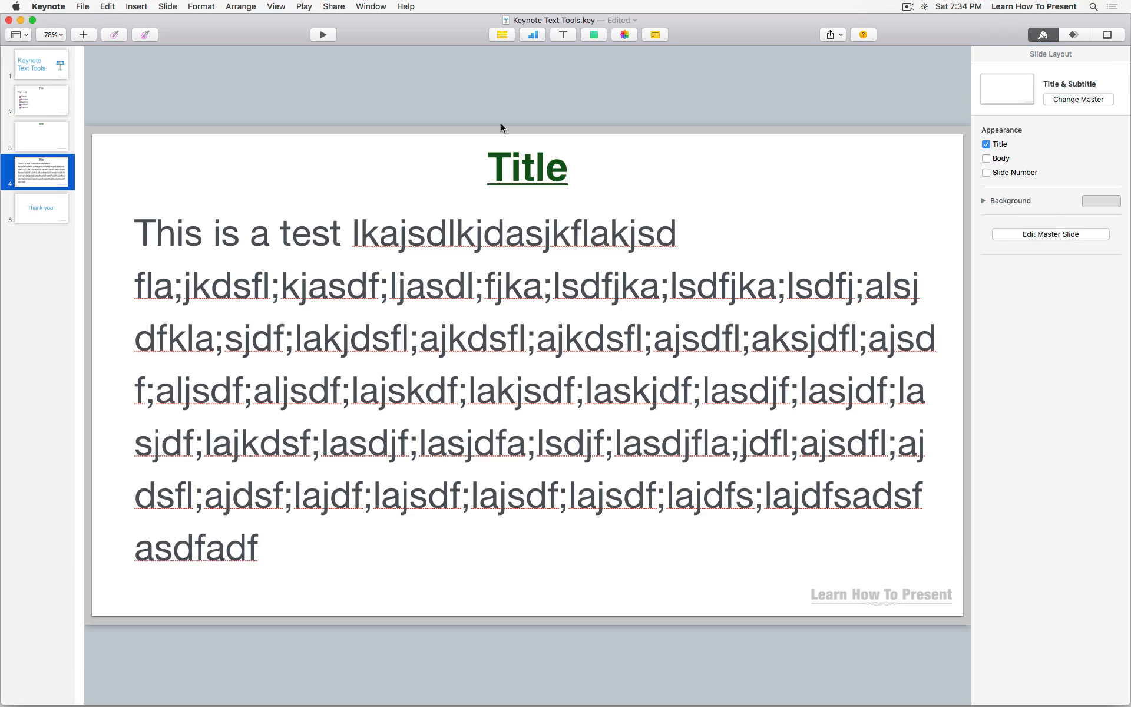
# Duplicate slide 4 twice so that the copies directly follow it.
pyautogui.click(59, 180)
pyautogui.rightClick(48, 174)
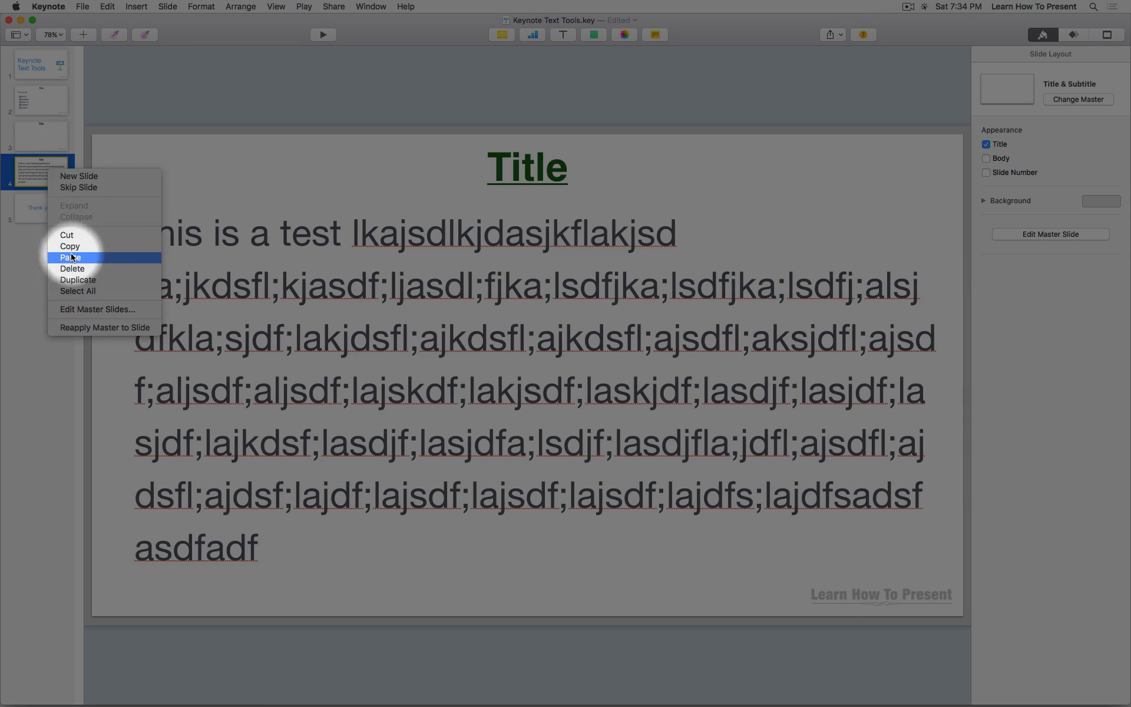
pyautogui.click(83, 281)
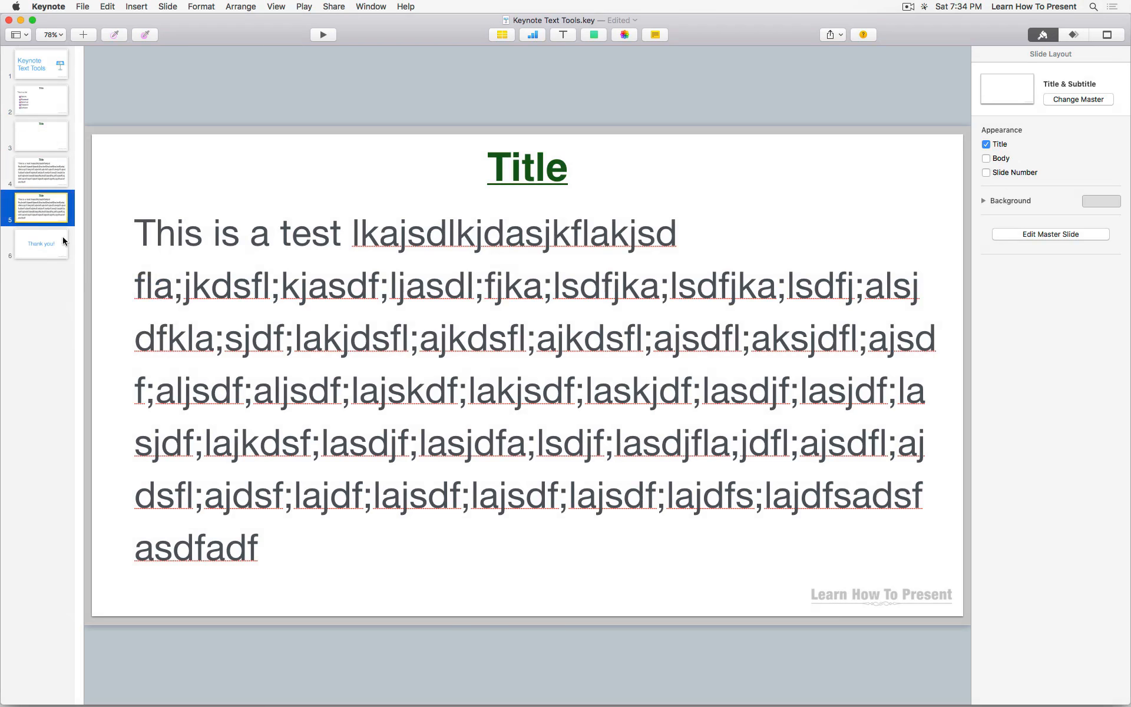
pyautogui.press('super+d')
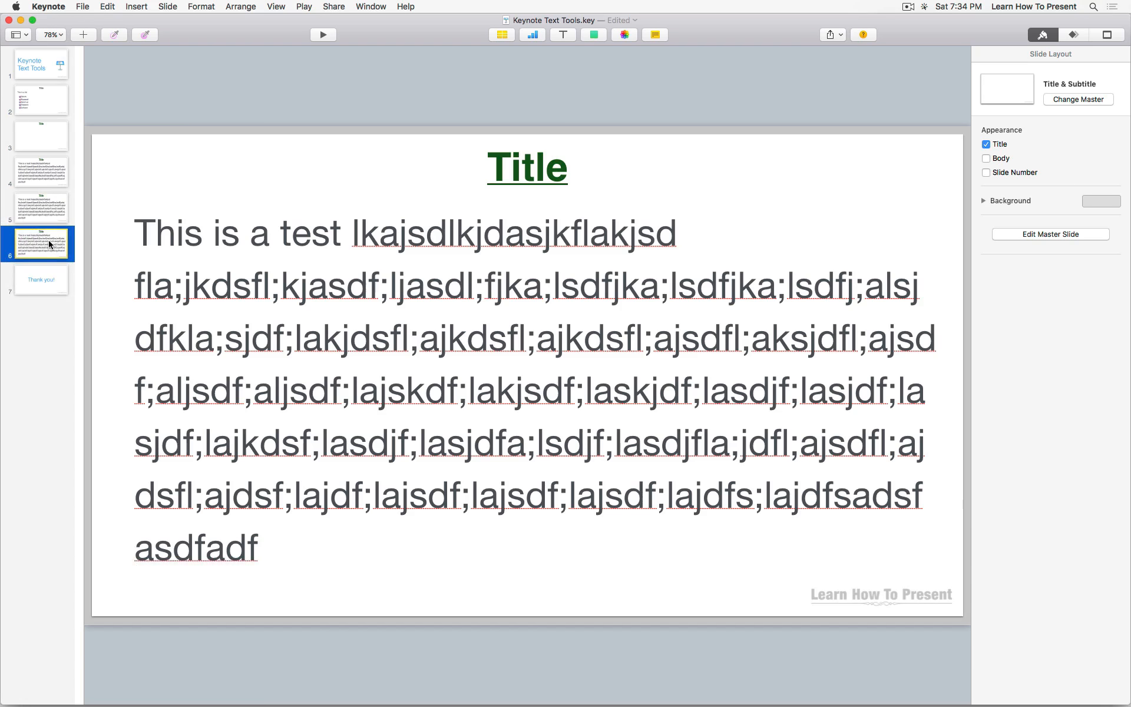
# Replace the title text on the last duplicate, slide 6, with "Test Products".
pyautogui.doubleClick(536, 171)
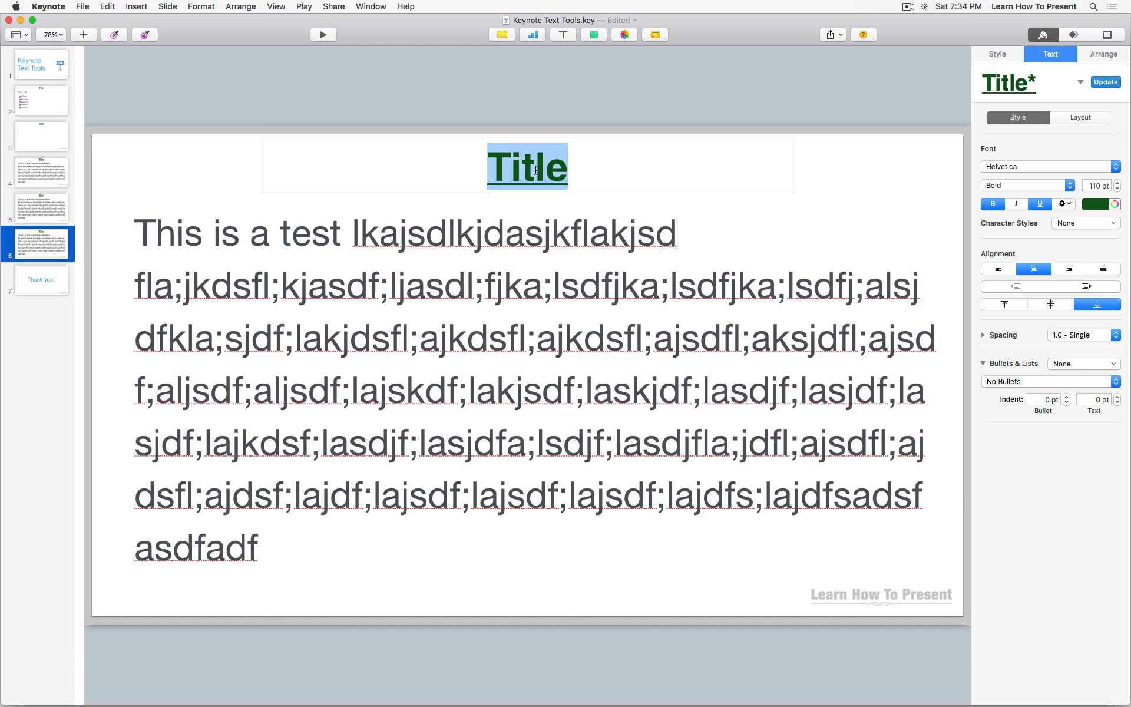
pyautogui.press('shift')
pyautogui.write('T')
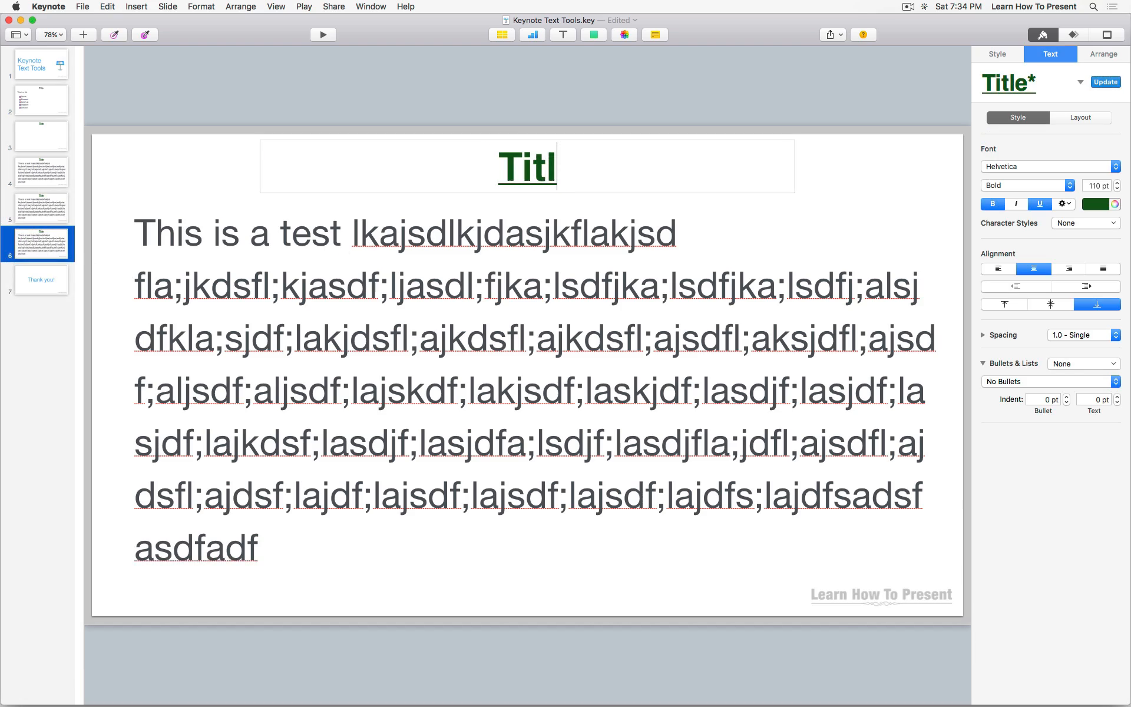
pyautogui.press('BackSpace')
pyautogui.press('BackSpace')
pyautogui.press('BackSpace')
pyautogui.write('est PR')
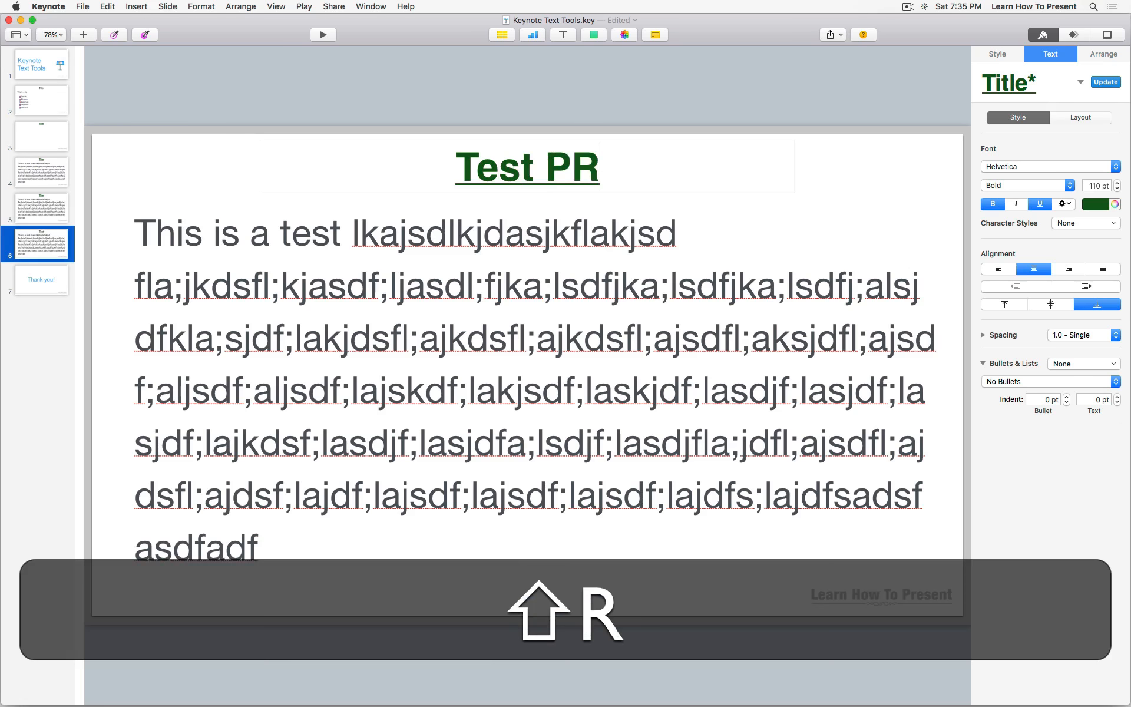
pyautogui.hotkey('shift', 'BackSpace')
pyautogui.write('roducts')
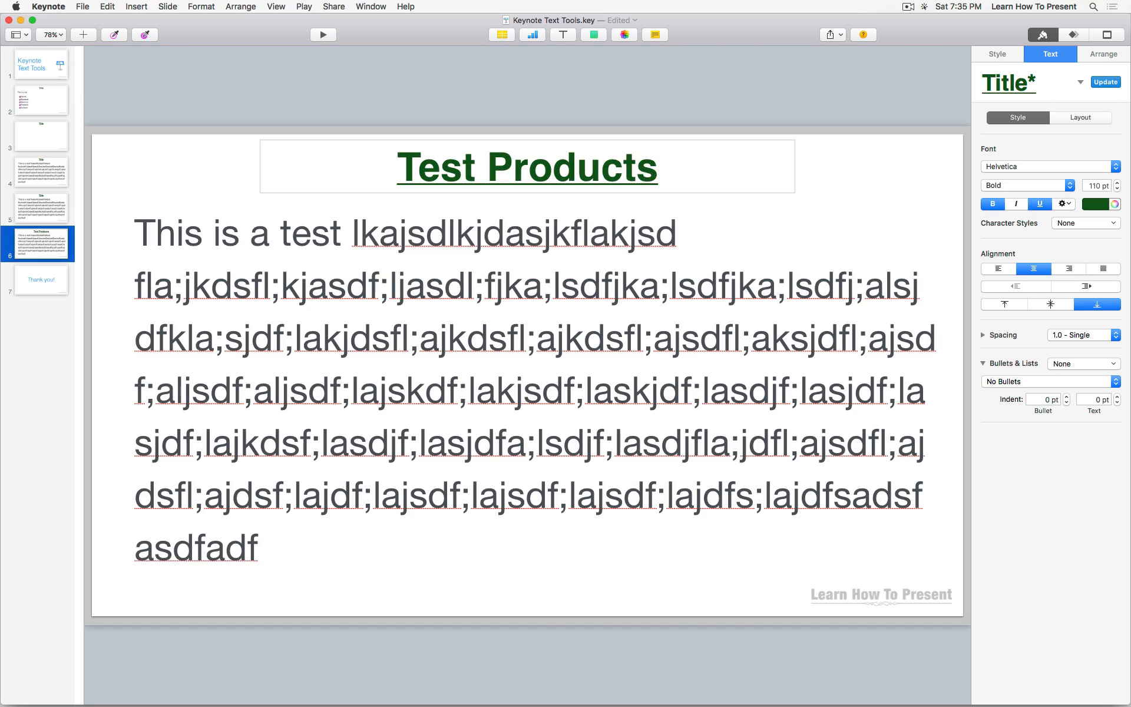
pyautogui.click(449, 247)
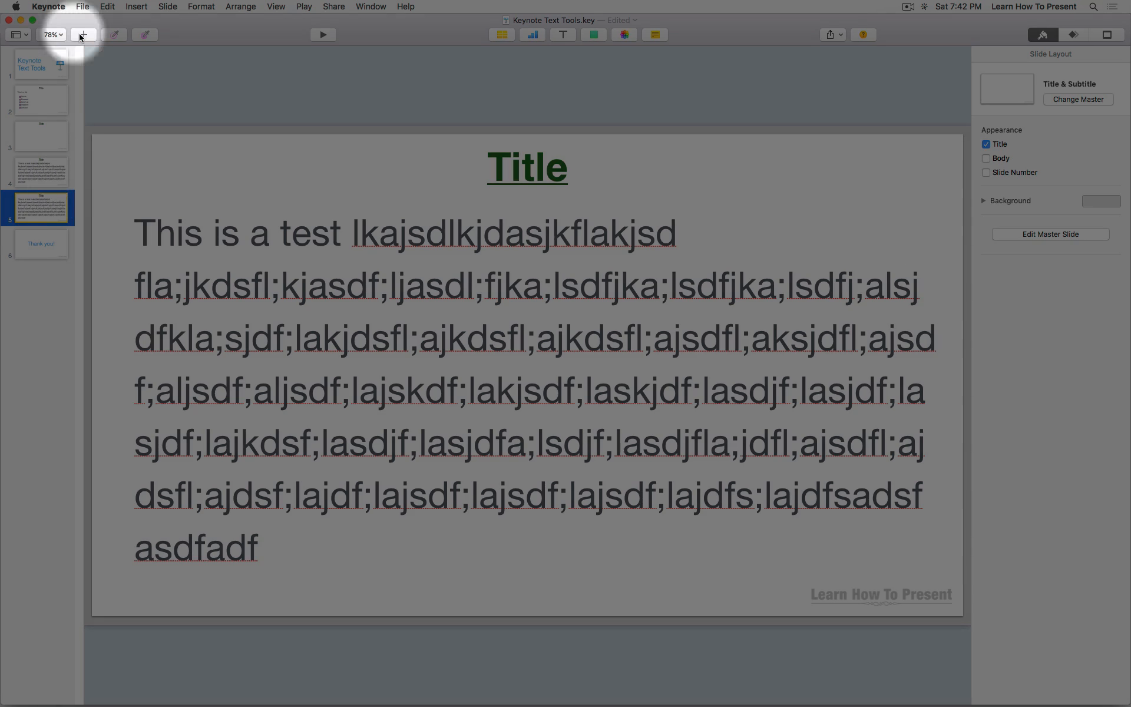
# Add a new Title & Subtitle slide after slide 5 and delete its title placeholder.
pyautogui.click(83, 34)
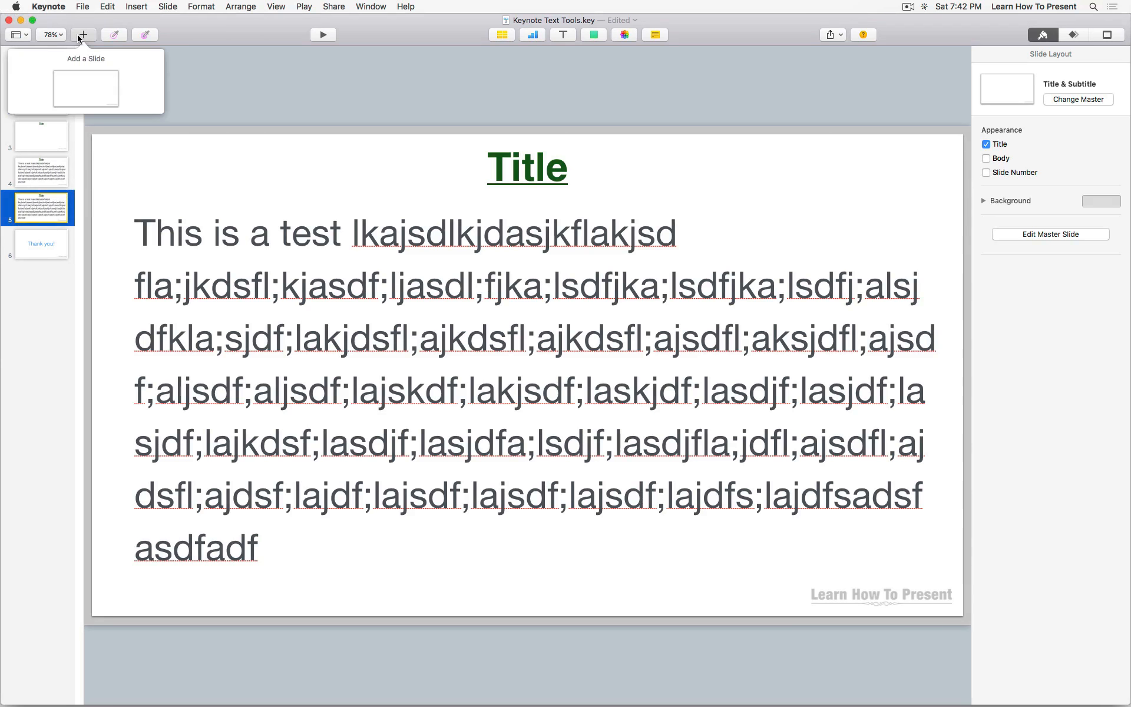
pyautogui.click(97, 95)
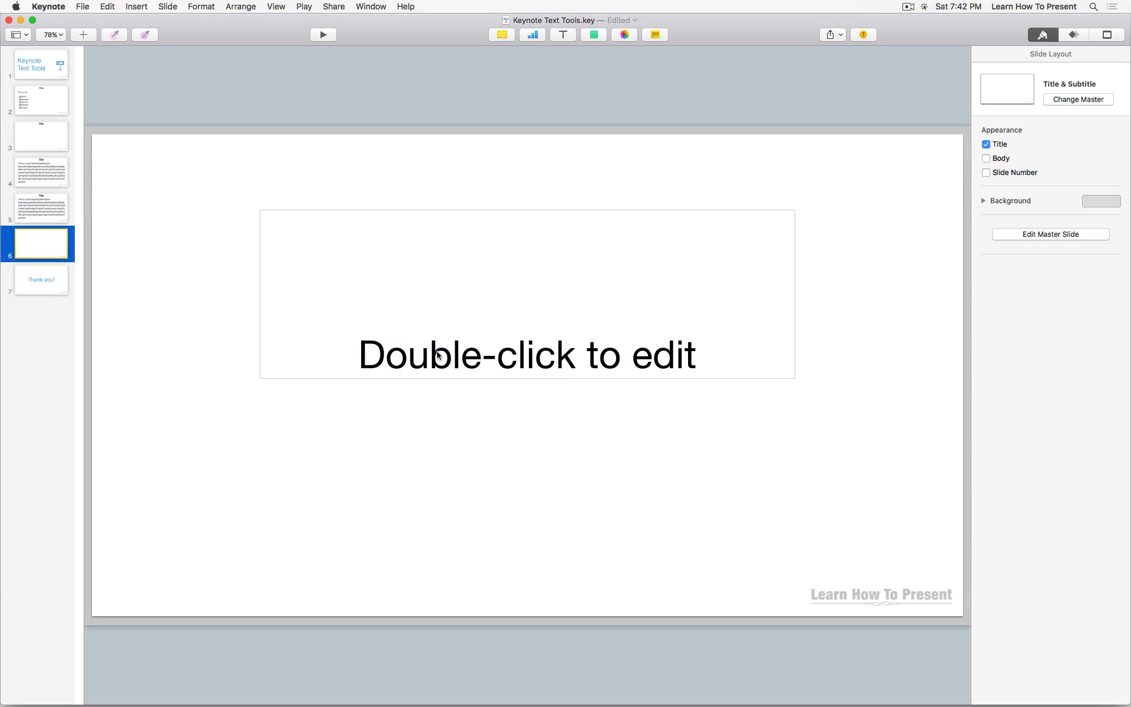
pyautogui.click(534, 378)
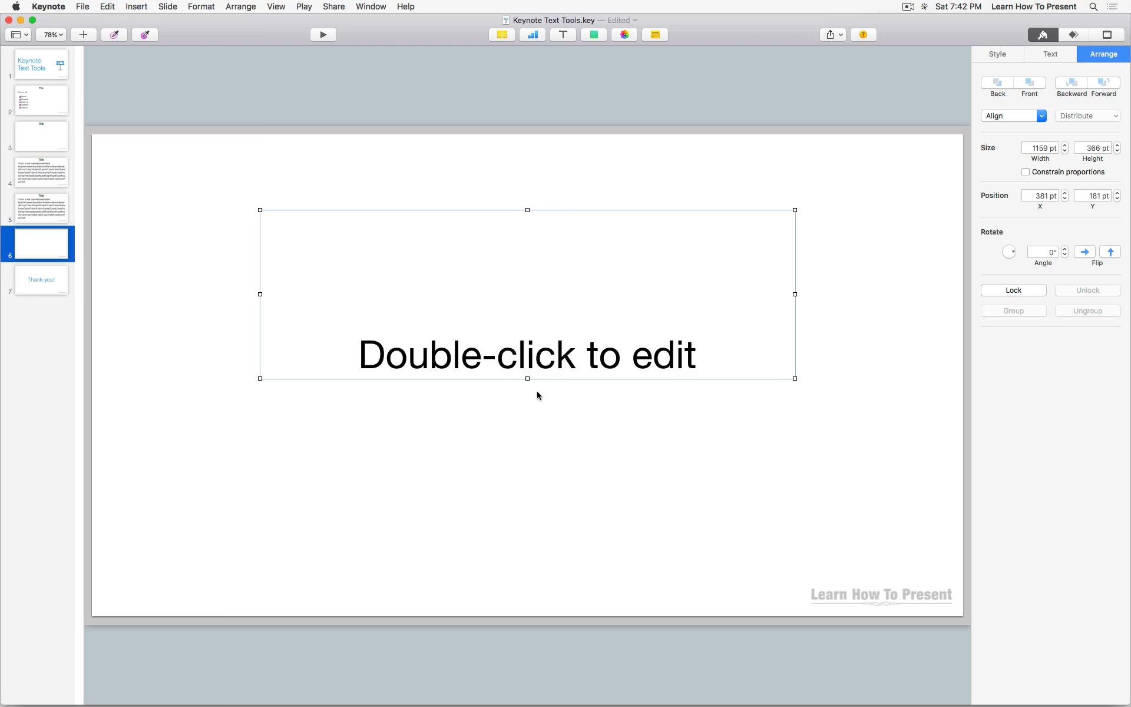
pyautogui.press('Delete')
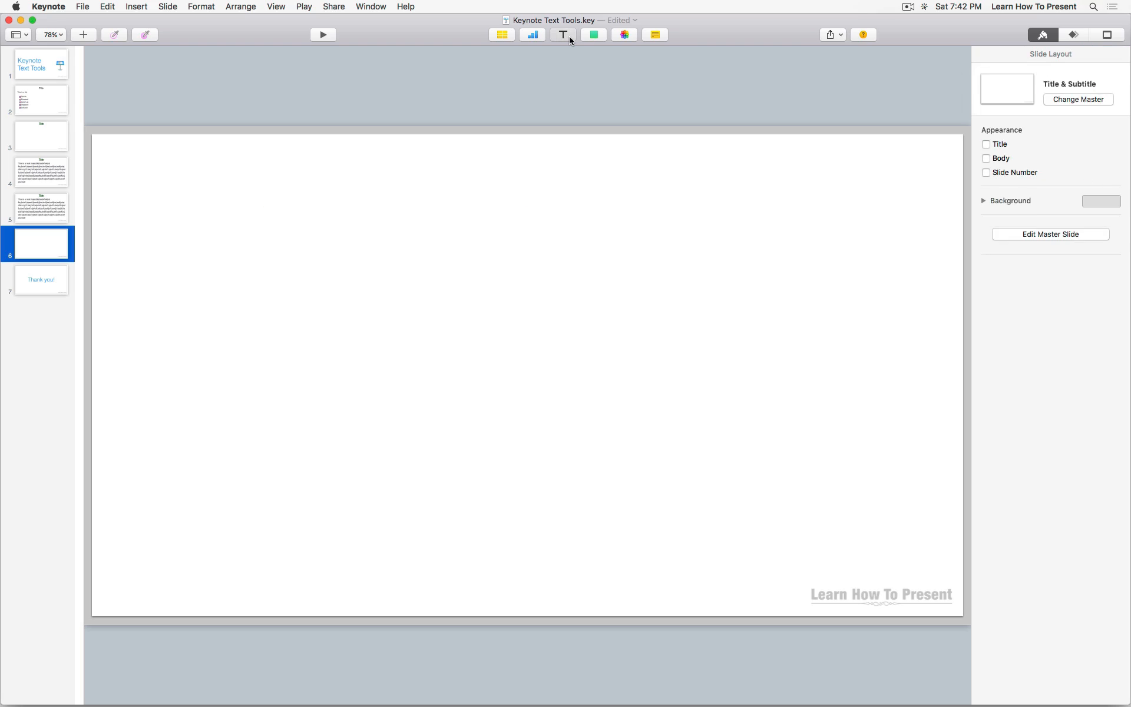
# Add a text box reading "Phase 1" to the middle of the blank slide.
pyautogui.click(569, 37)
pyautogui.doubleClick(538, 385)
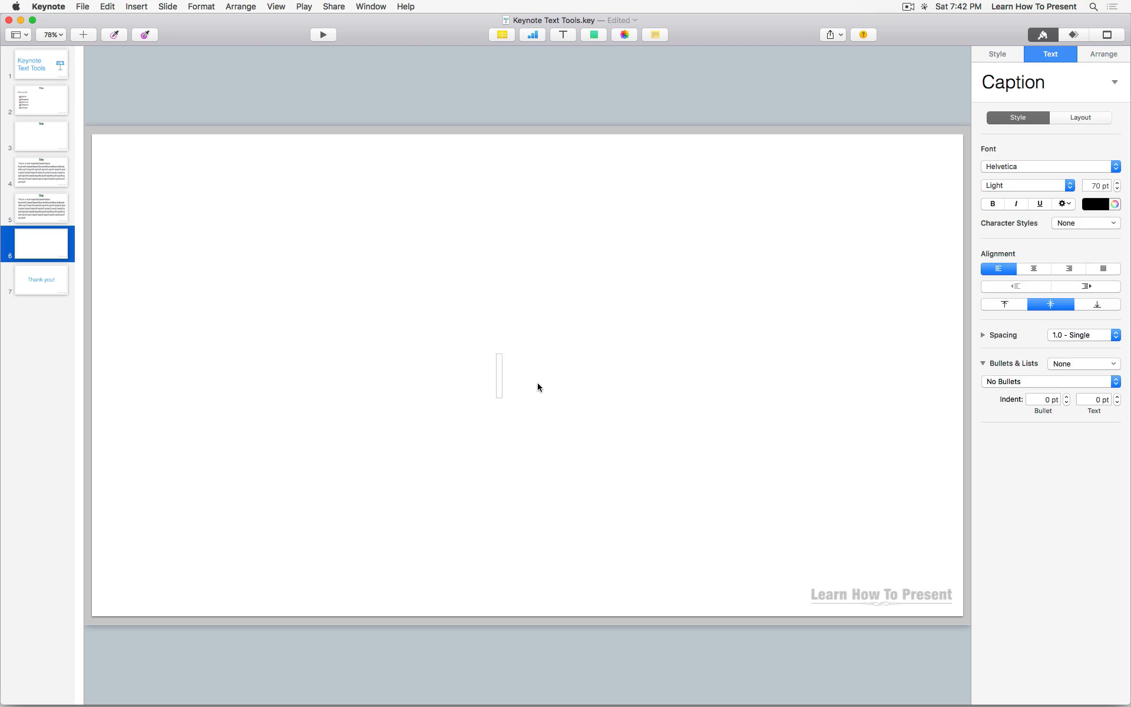
pyautogui.write('Phase 1')
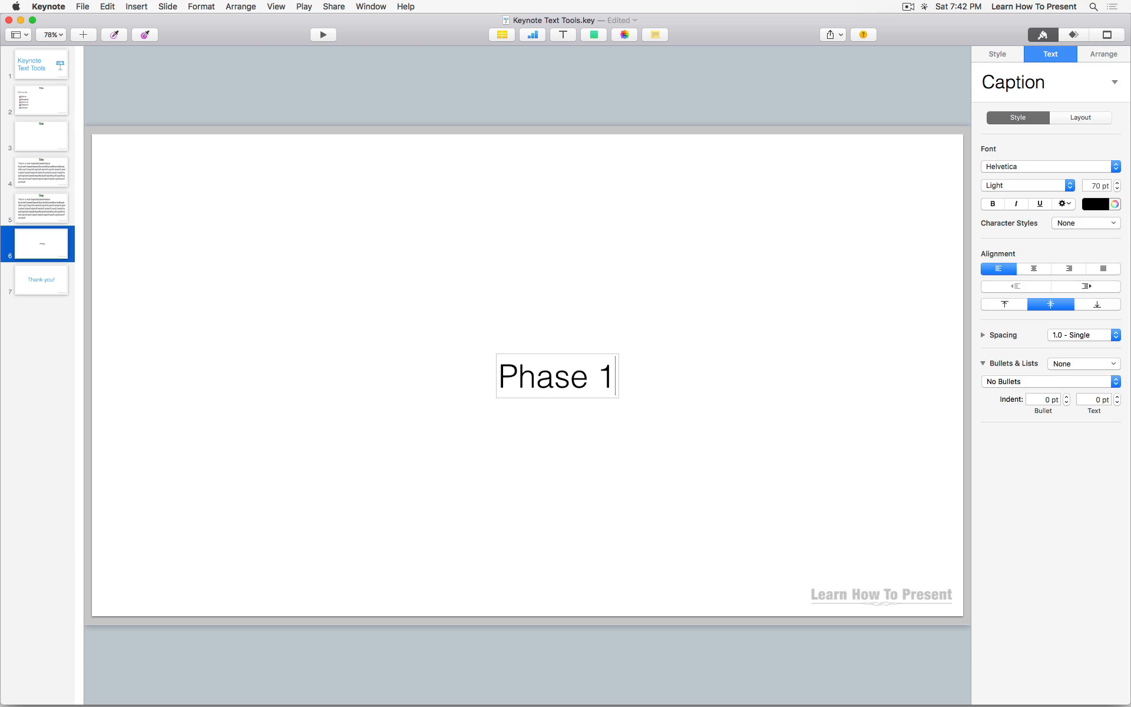
pyautogui.click(641, 448)
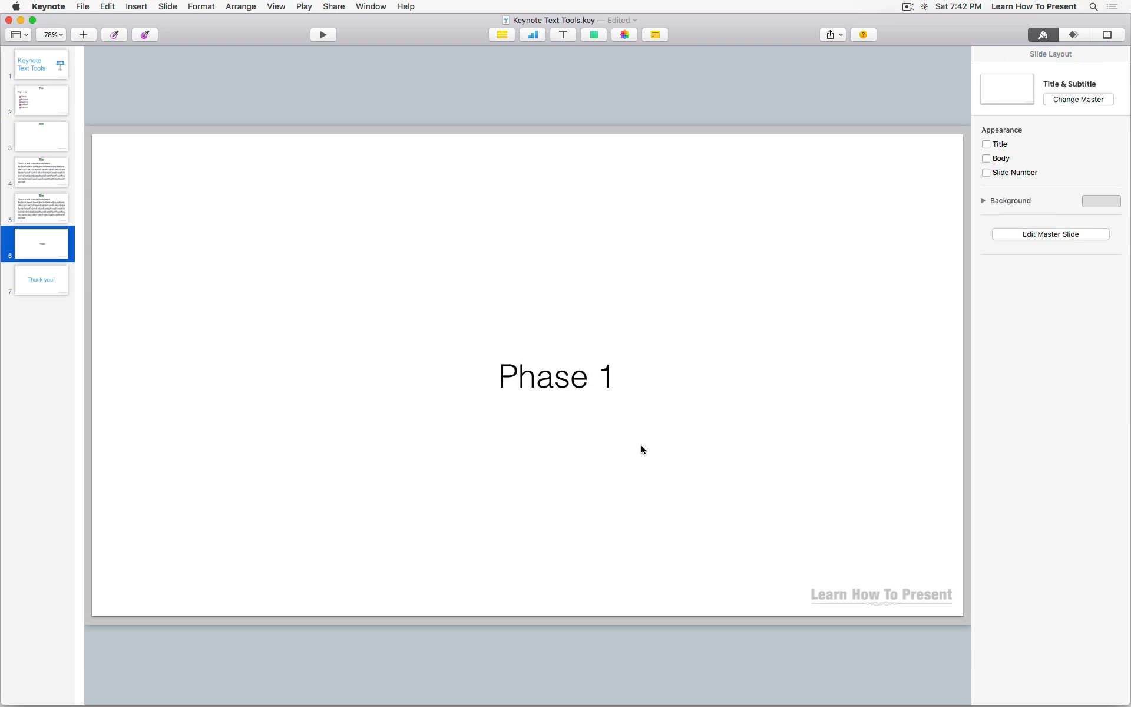
pyautogui.click(577, 389)
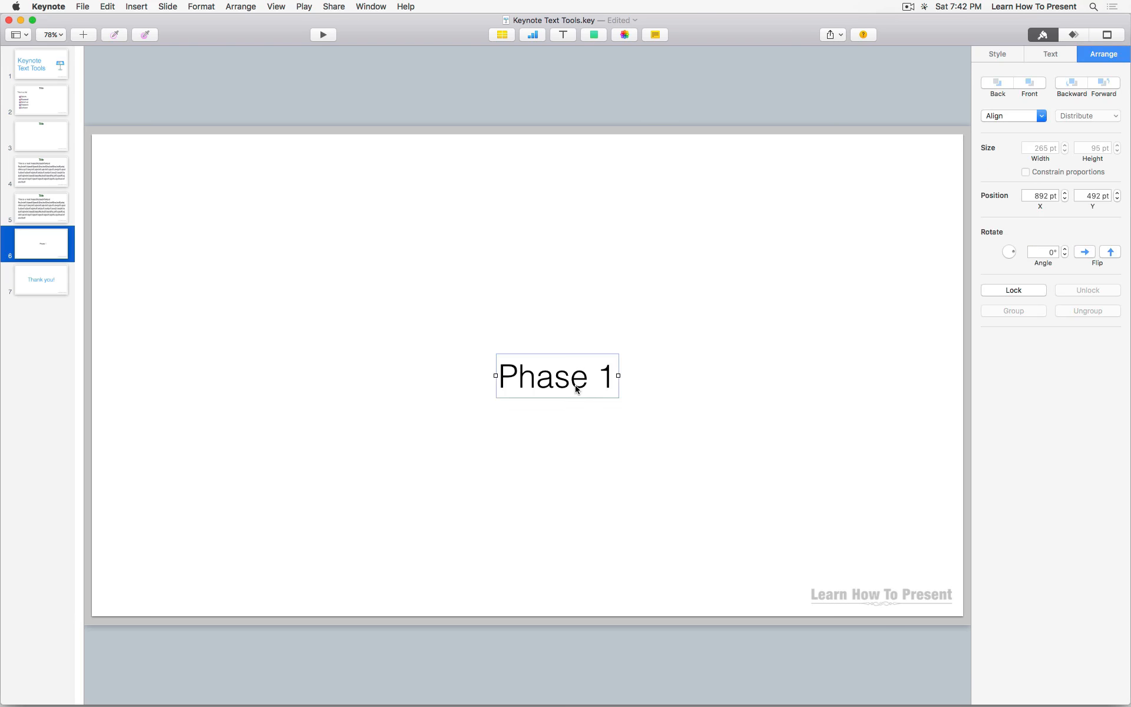
pyautogui.click(666, 336)
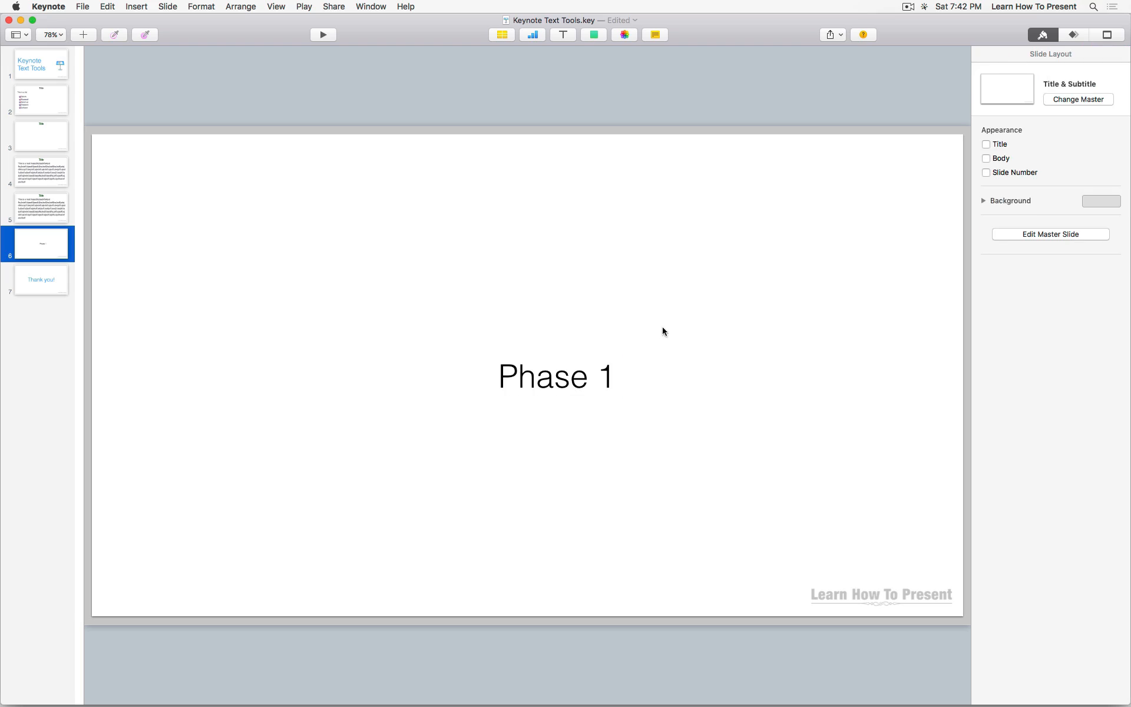
# Insert a rounded square from the outlined, unfilled shape set onto the "Phase 1" slide.
pyautogui.click(595, 34)
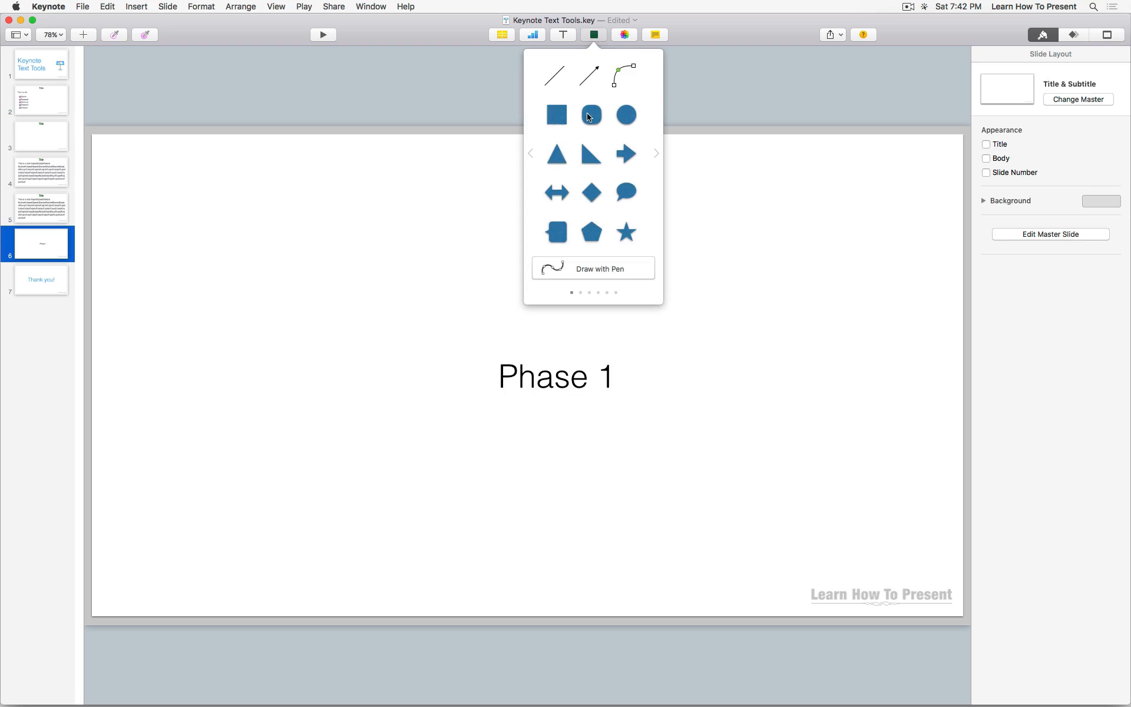
pyautogui.click(595, 34)
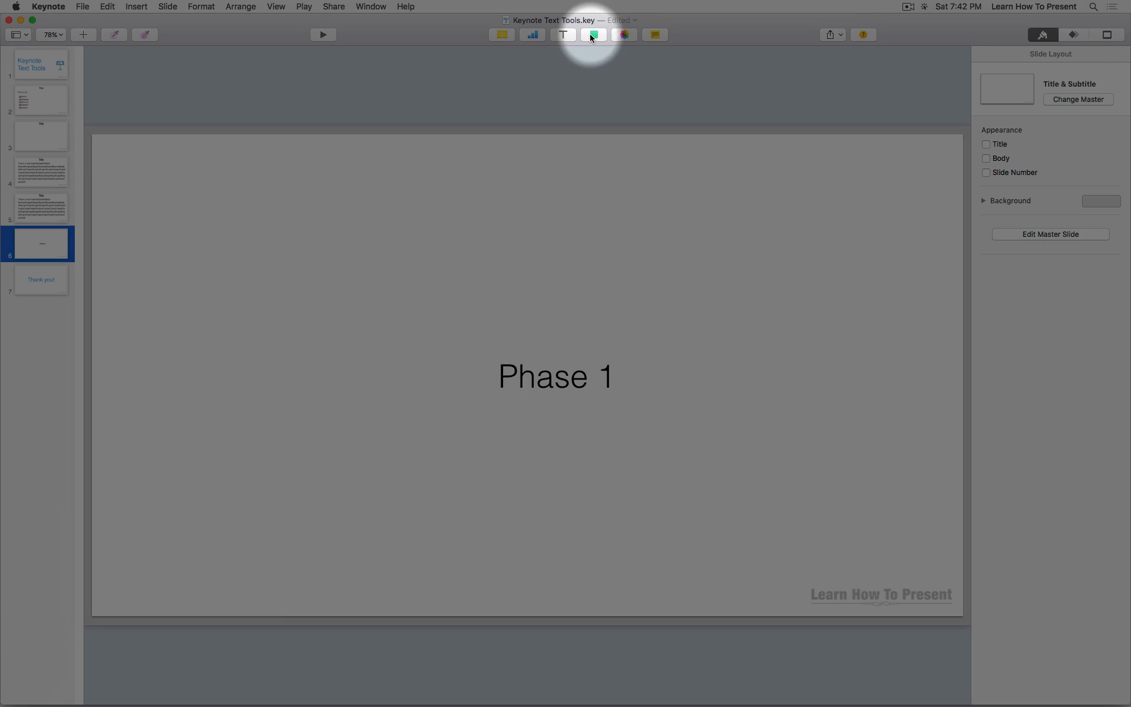
pyautogui.click(592, 34)
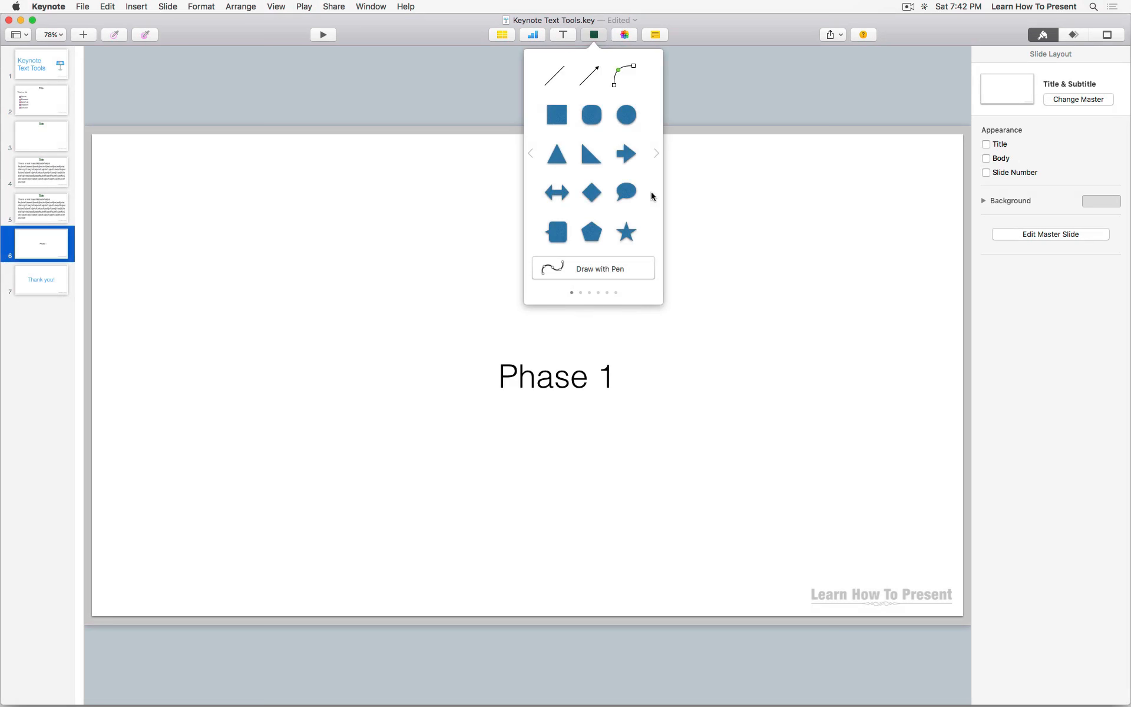
pyautogui.click(656, 154)
pyautogui.click(656, 154)
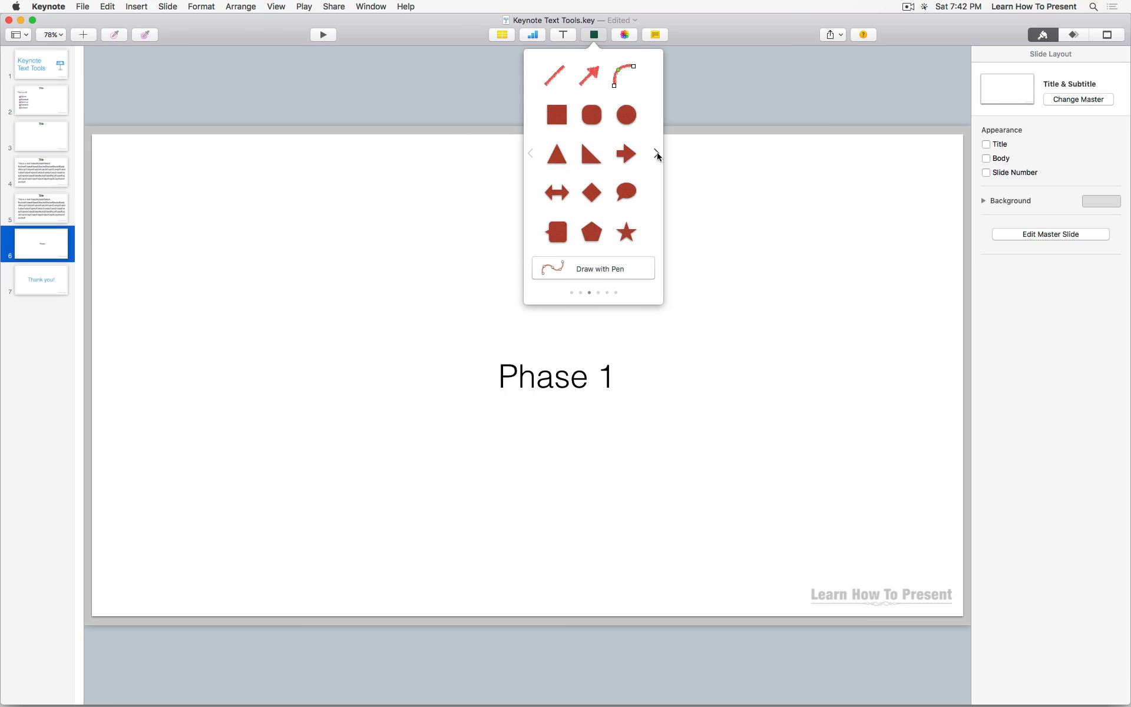
pyautogui.click(656, 153)
pyautogui.click(657, 154)
pyautogui.click(530, 154)
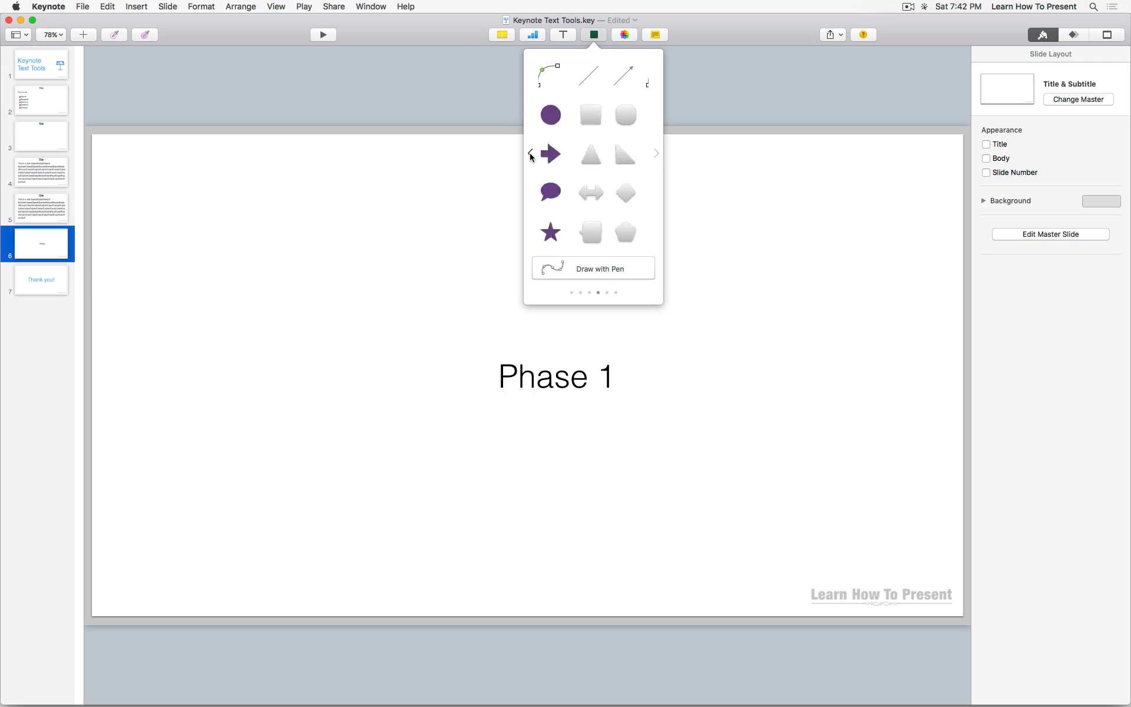
pyautogui.click(530, 154)
pyautogui.click(531, 154)
pyautogui.click(530, 154)
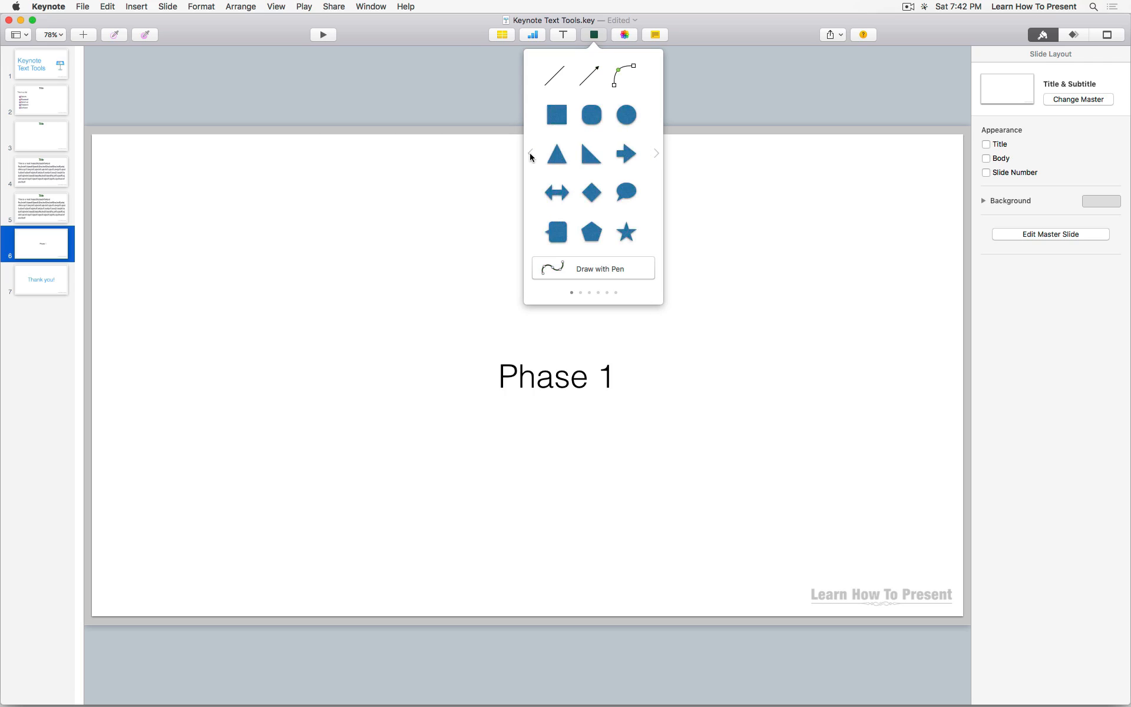
pyautogui.click(530, 154)
pyautogui.click(530, 154)
pyautogui.click(653, 156)
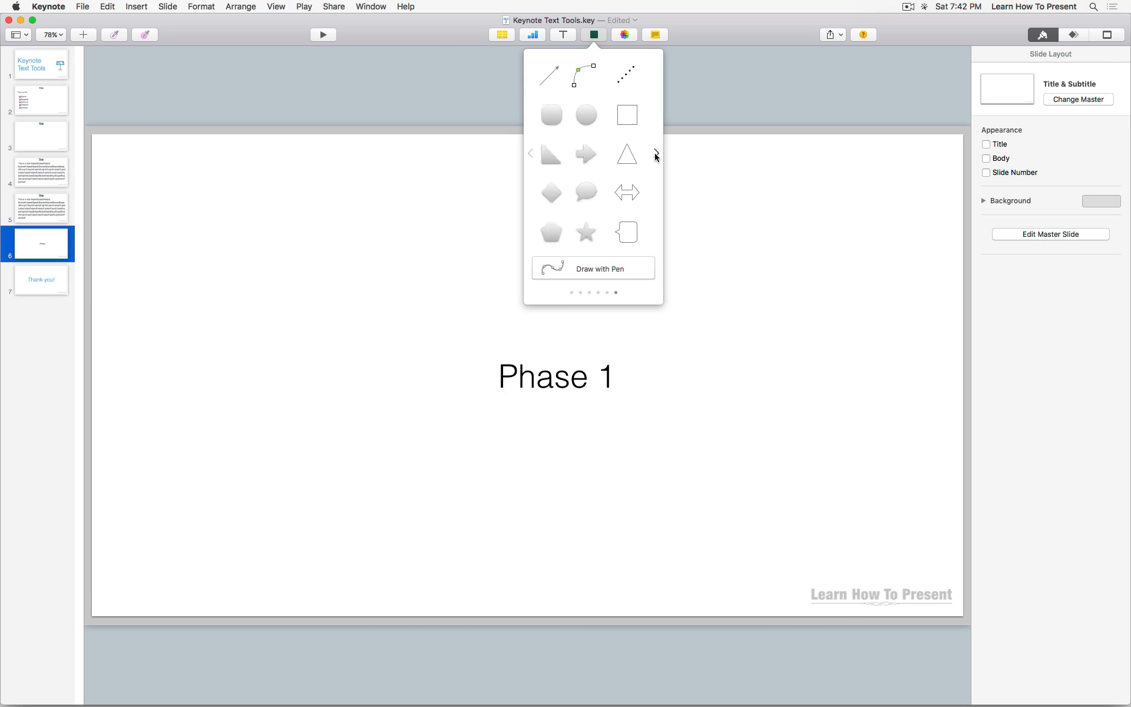
pyautogui.click(592, 118)
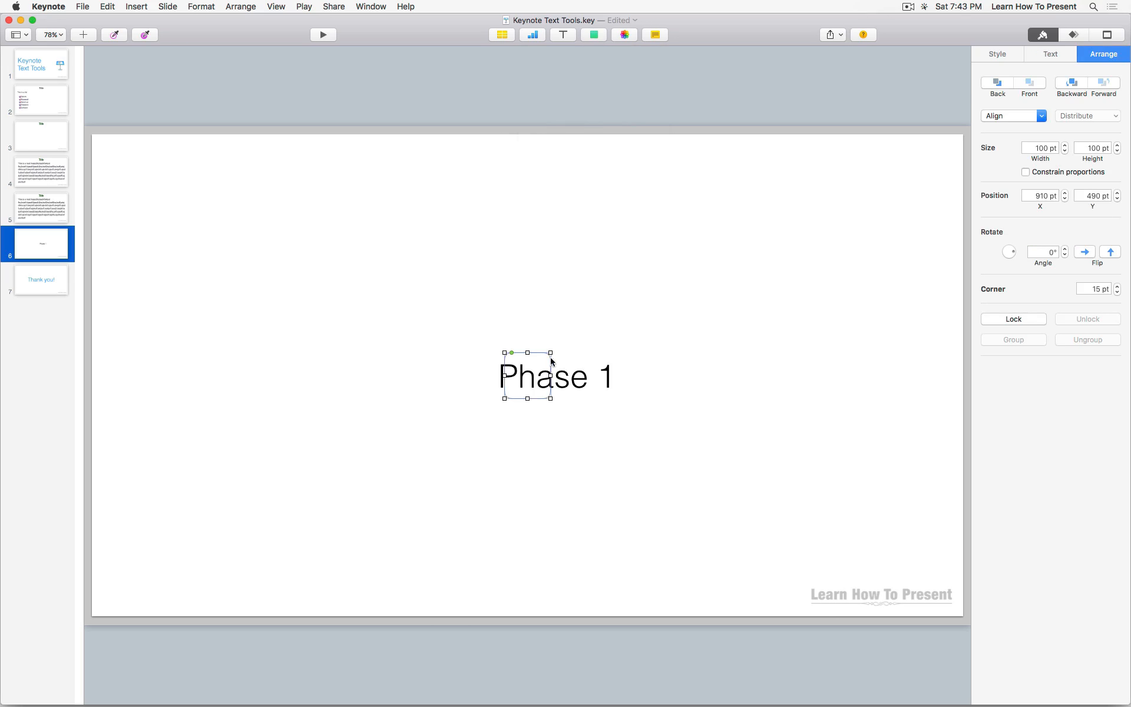
# Enlarge the rounded square from its center into a wide rounded frame around the start of the "Phase 1" text.
pyautogui.moveTo(554, 361); pyautogui.dragTo(576, 353)
pyautogui.click(596, 353)
pyautogui.click(615, 354)
pyautogui.click(613, 340)
pyautogui.click(643, 407)
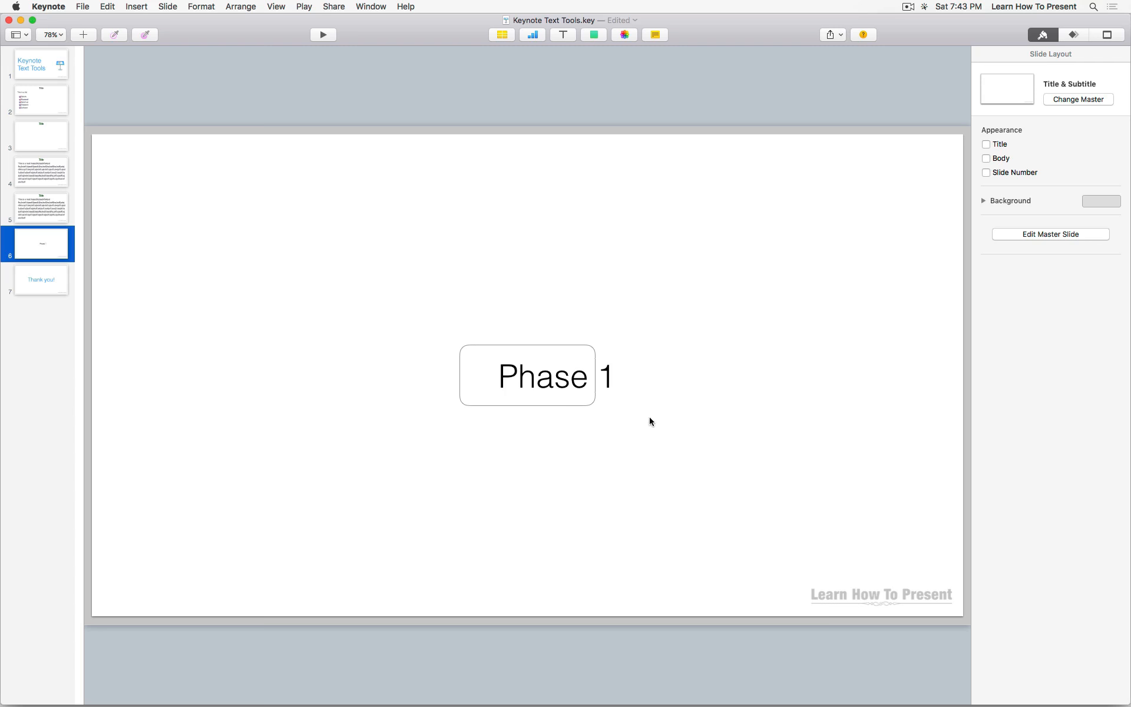
pyautogui.click(624, 406)
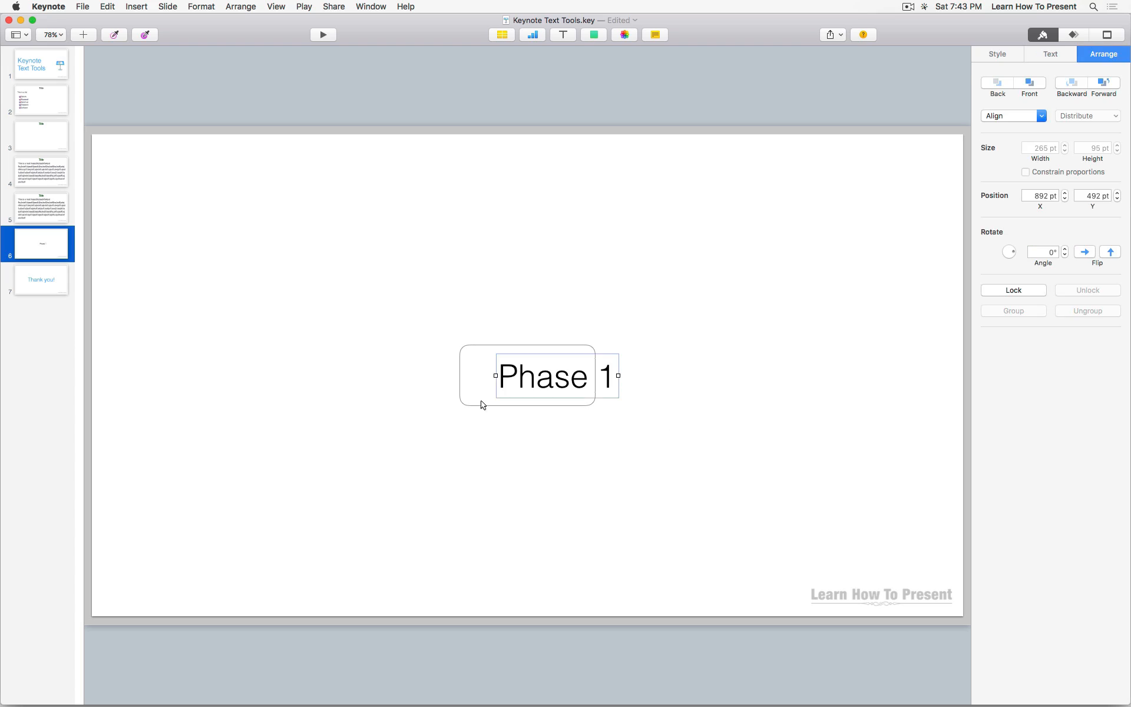
pyautogui.press('shift')
pyautogui.keyDown('shift'); pyautogui.click(463, 348); pyautogui.keyUp('shift')
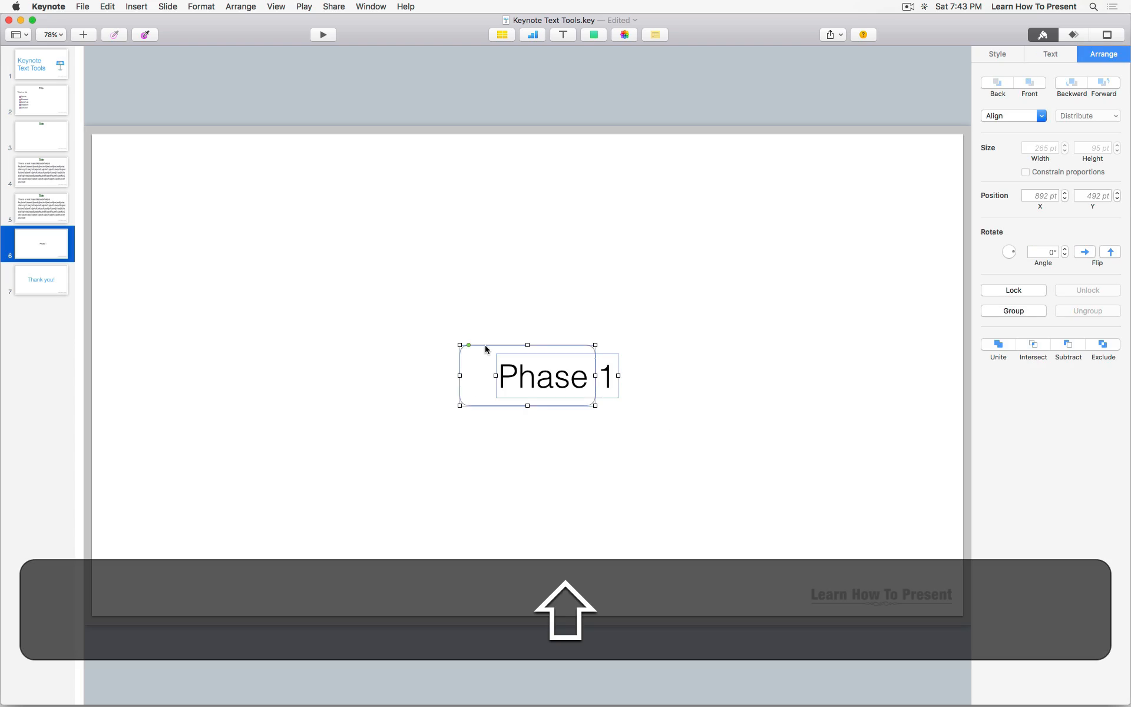
pyautogui.keyDown('shift'); pyautogui.doubleClick(481, 354); pyautogui.keyUp('shift')
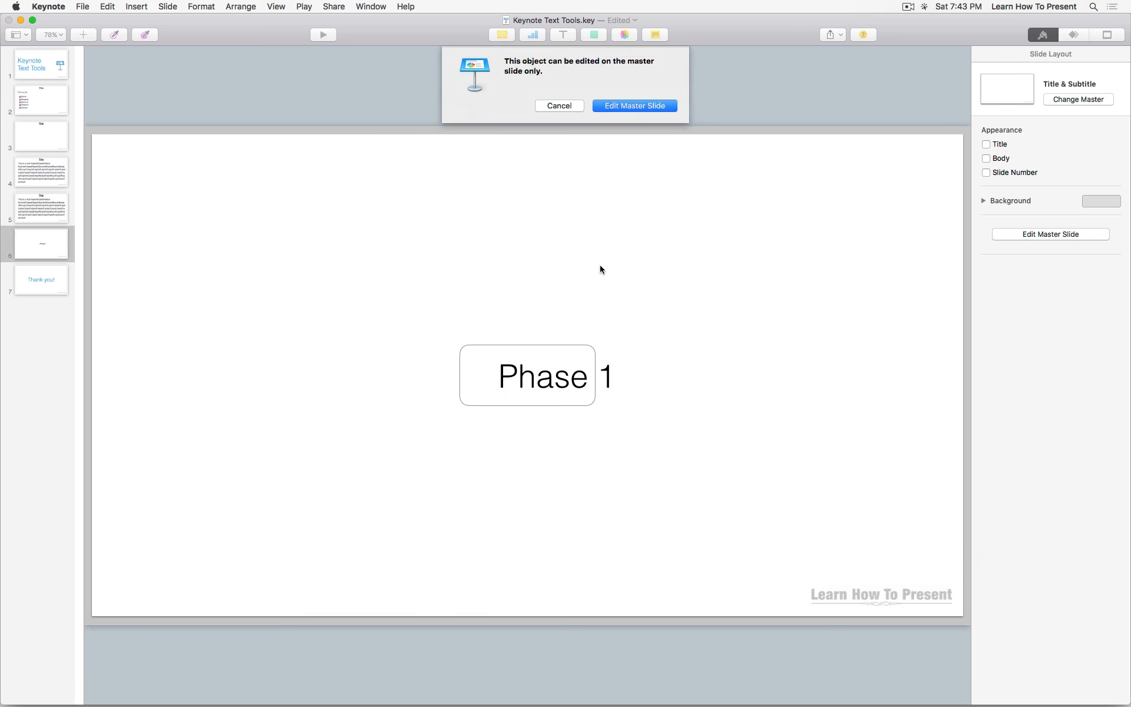
pyautogui.click(559, 106)
# Align the rounded frame and the "Phase 1" text to each other with Center and Middle alignment.
pyautogui.moveTo(436, 317); pyautogui.dragTo(657, 433)
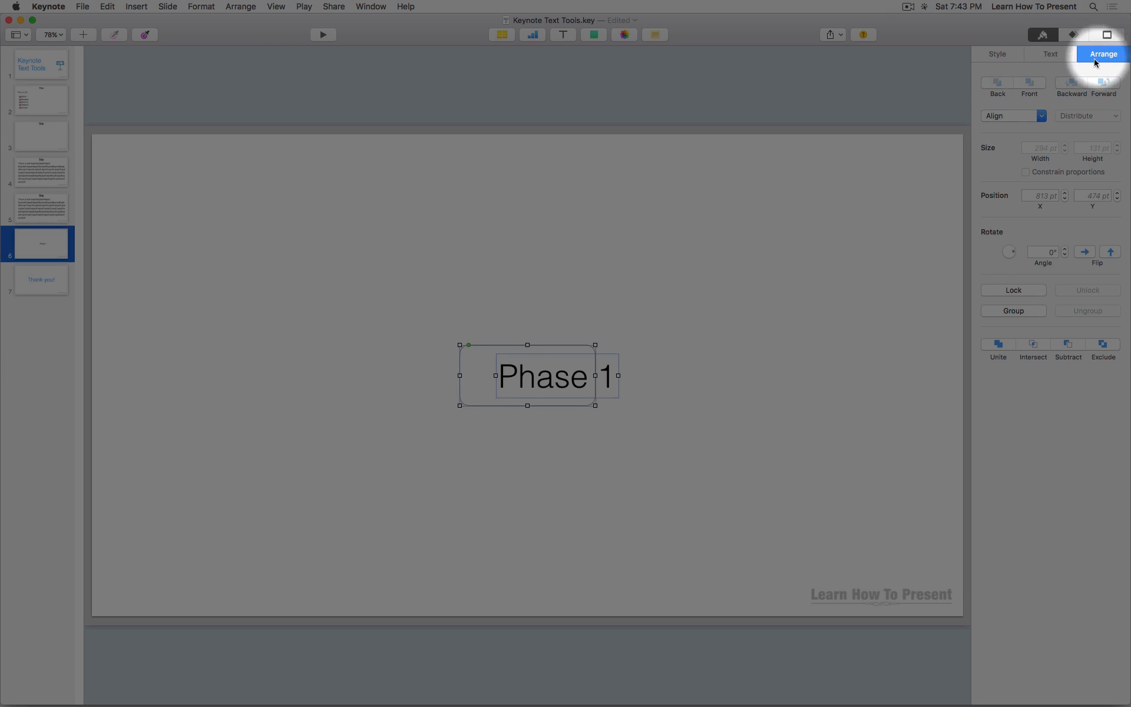
pyautogui.click(999, 116)
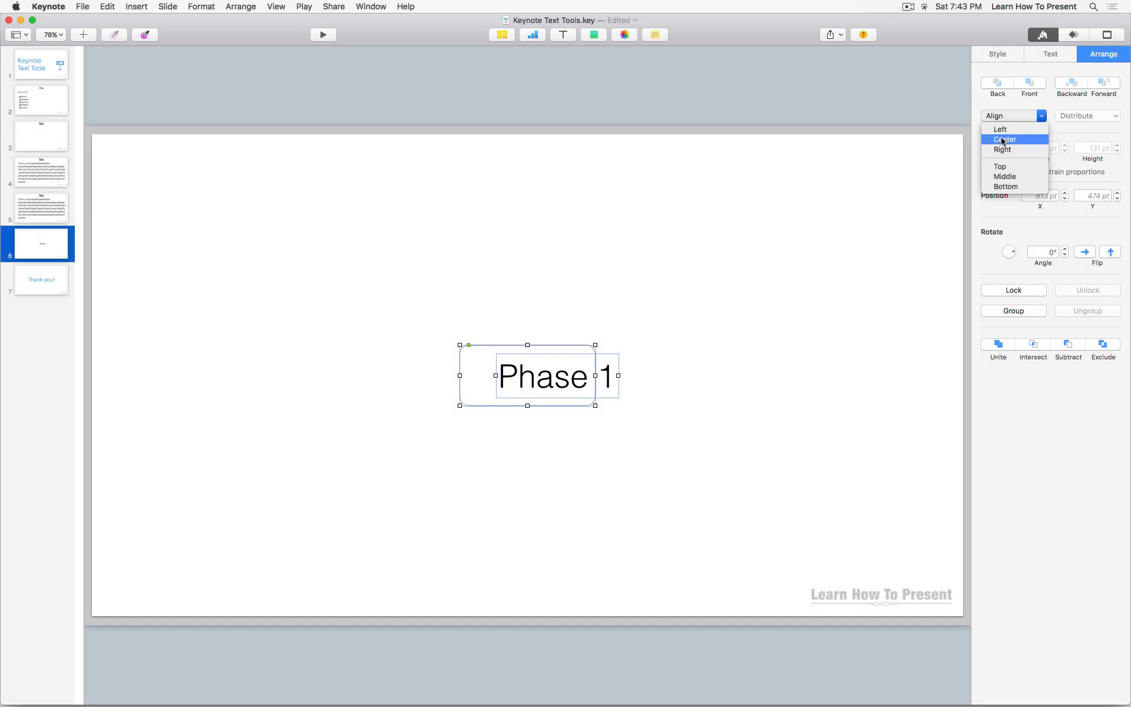
pyautogui.click(1004, 139)
pyautogui.click(1001, 117)
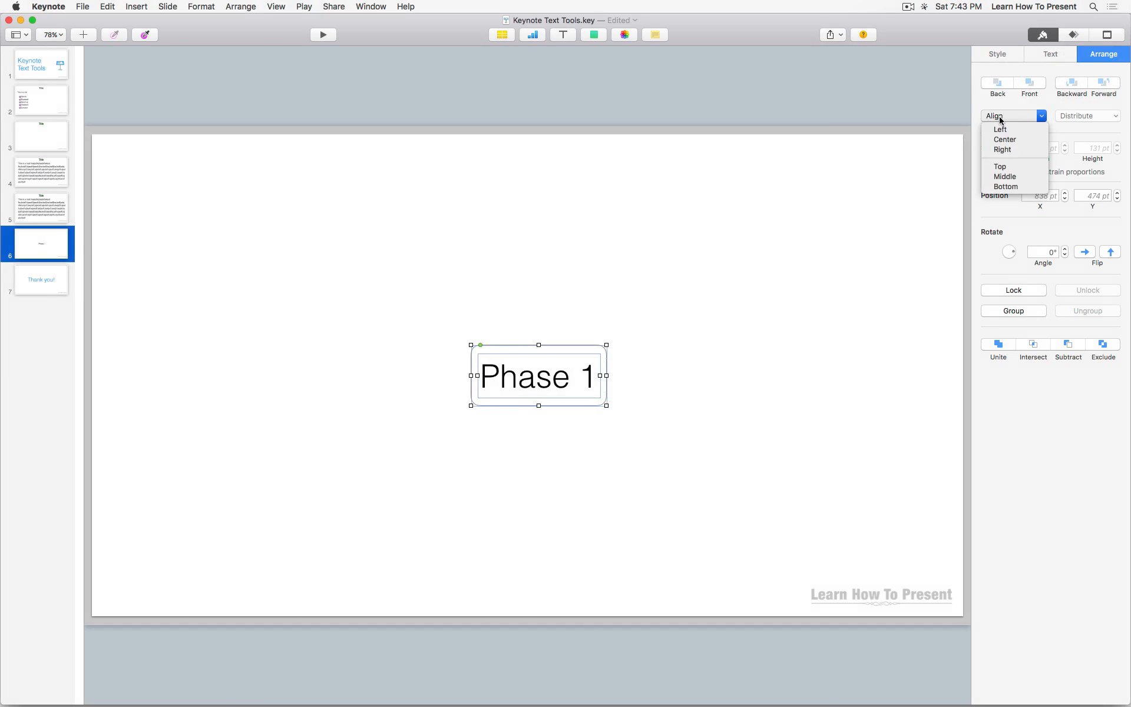
pyautogui.click(1005, 177)
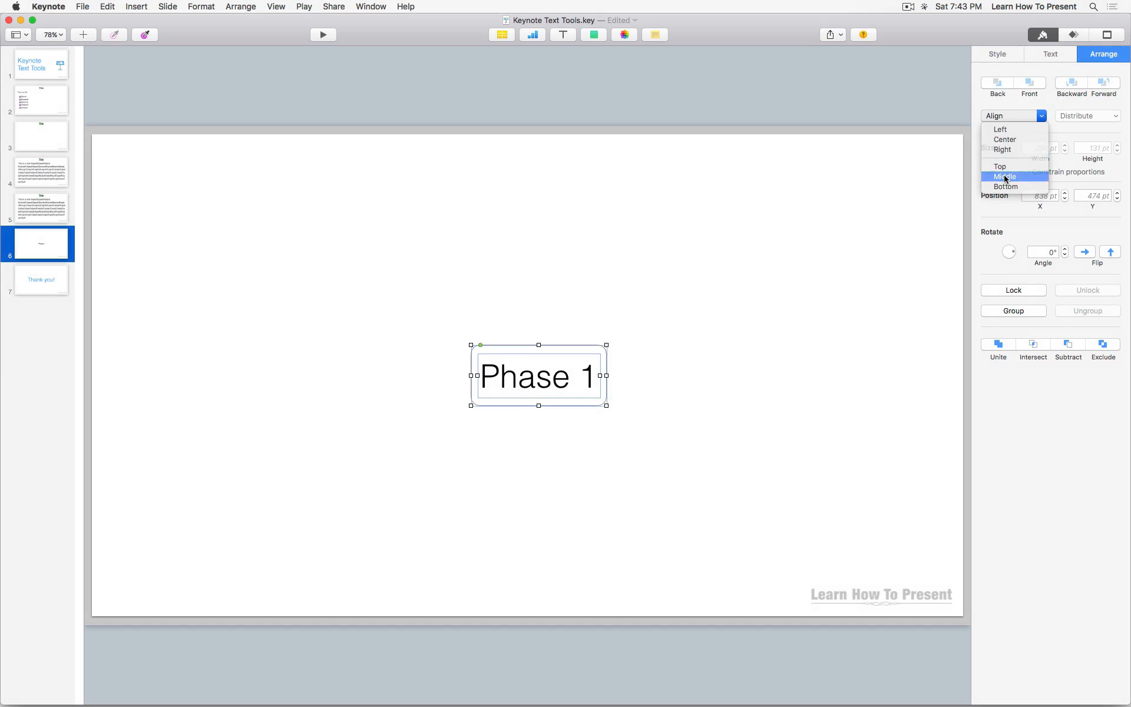
pyautogui.click(613, 417)
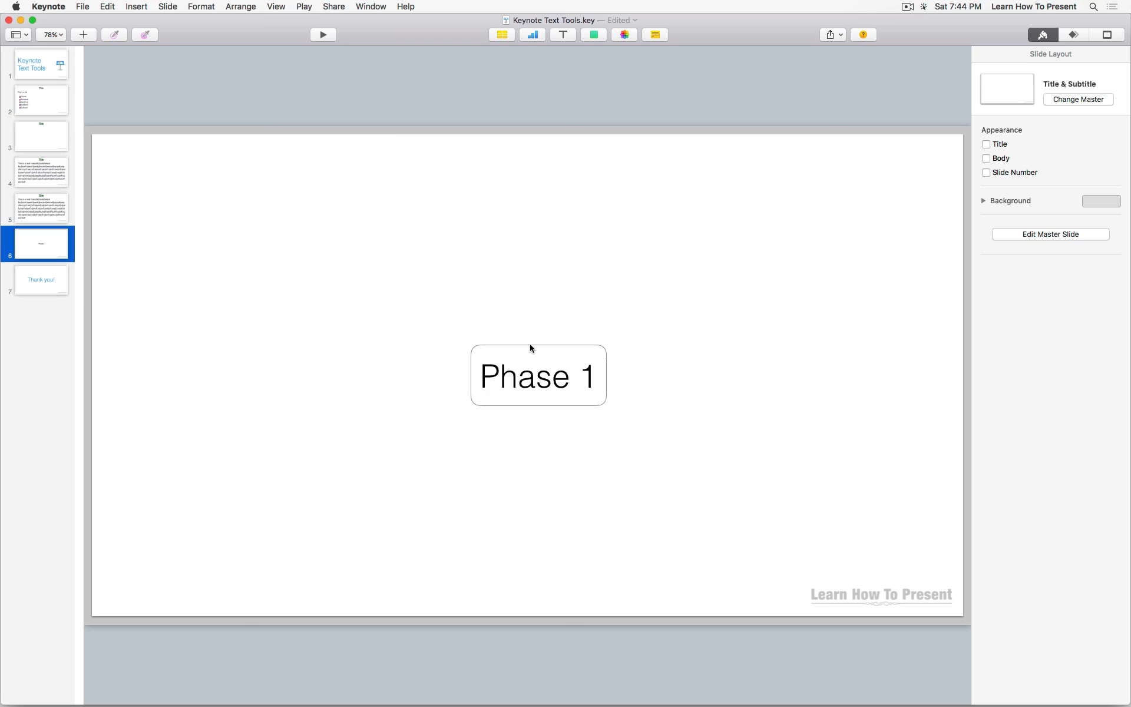
# Move the rounded frame away from the "Phase 1" text and undo the move.
pyautogui.moveTo(529, 347); pyautogui.dragTo(347, 357)
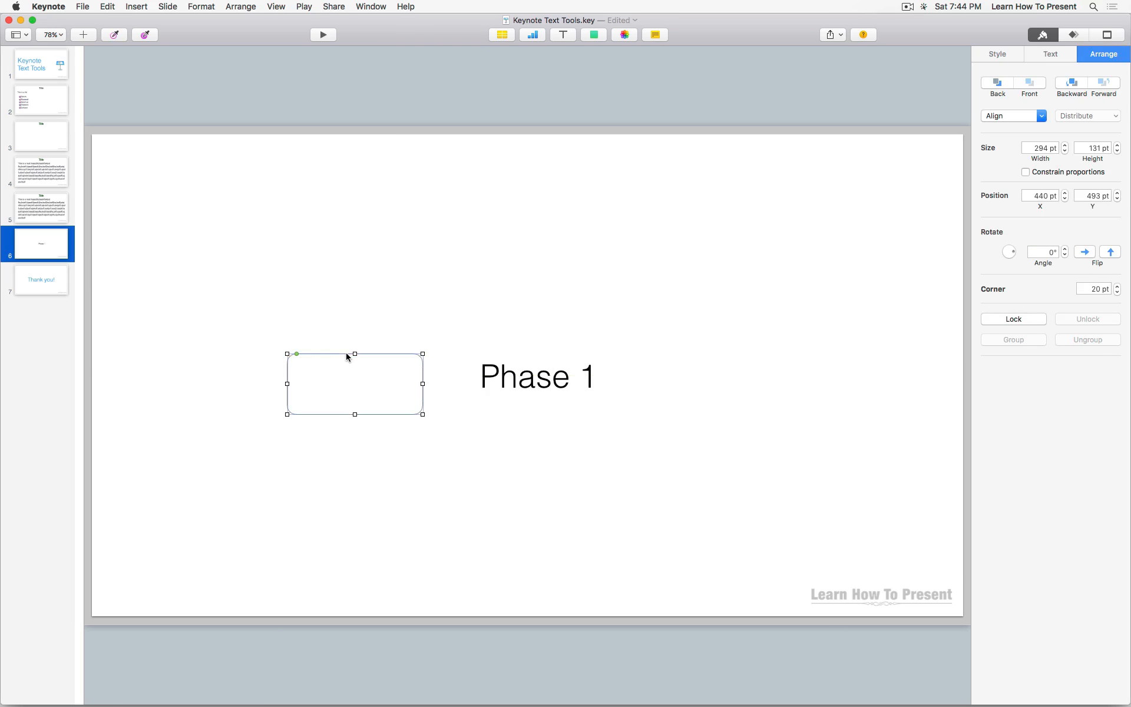
pyautogui.press('super+z')
pyautogui.click(447, 327)
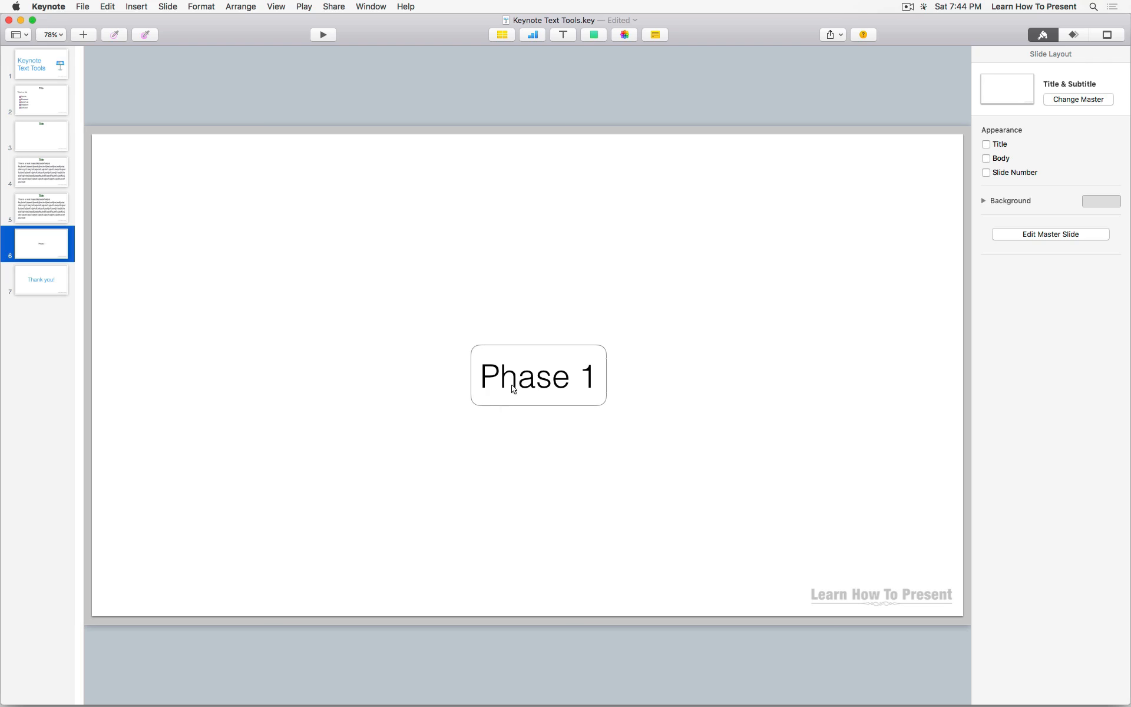
# Move the rounded frame and the "Phase 1" text together to about X 592 pt, Y 486 pt.
pyautogui.moveTo(444, 321); pyautogui.dragTo(616, 447)
pyautogui.moveTo(574, 369); pyautogui.dragTo(475, 369)
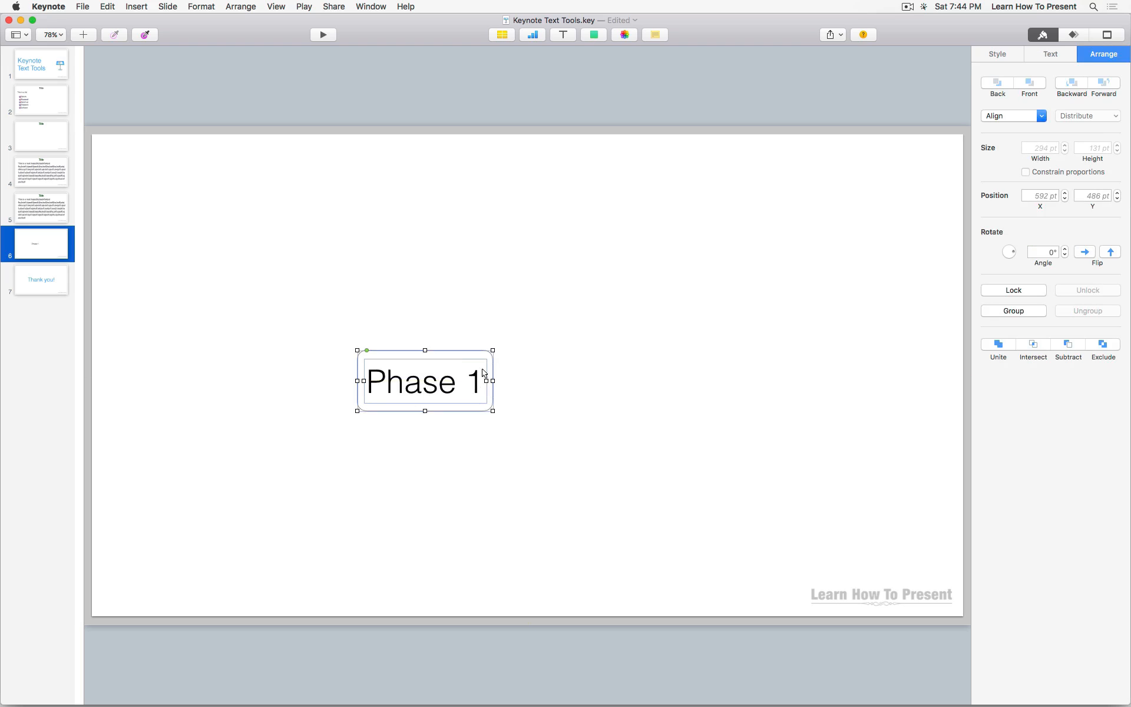
pyautogui.click(595, 383)
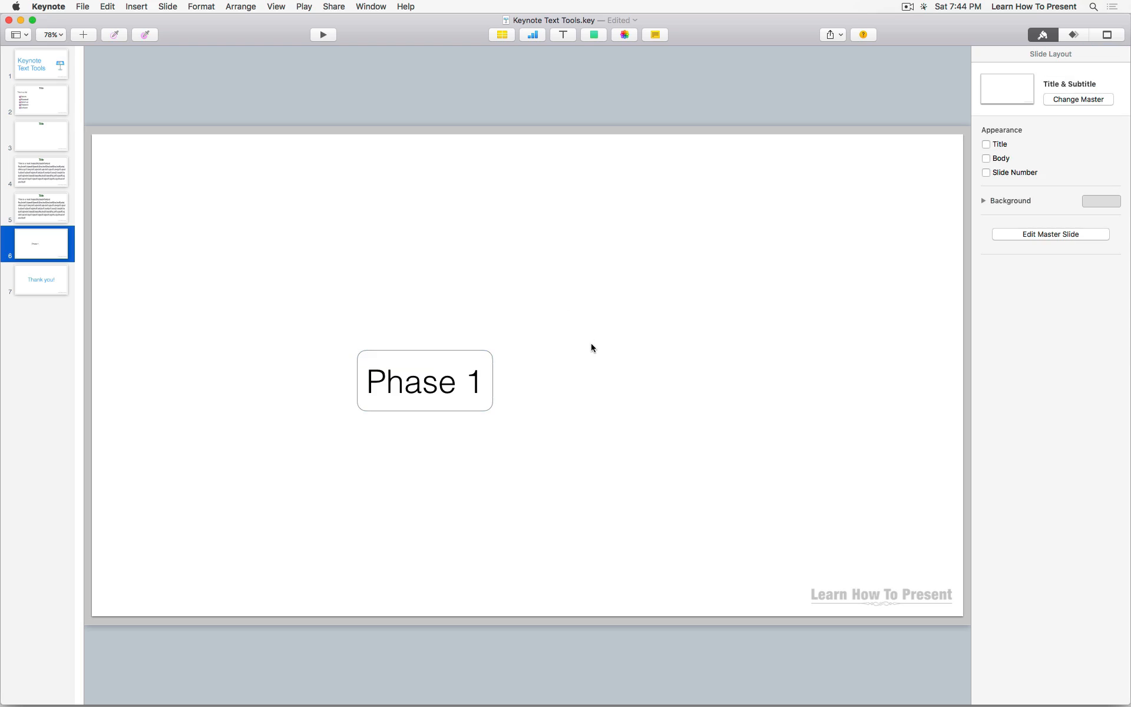
# Select the rounded frame and the "Phase 1" text individually, and combine both in one selection.
pyautogui.click(481, 371)
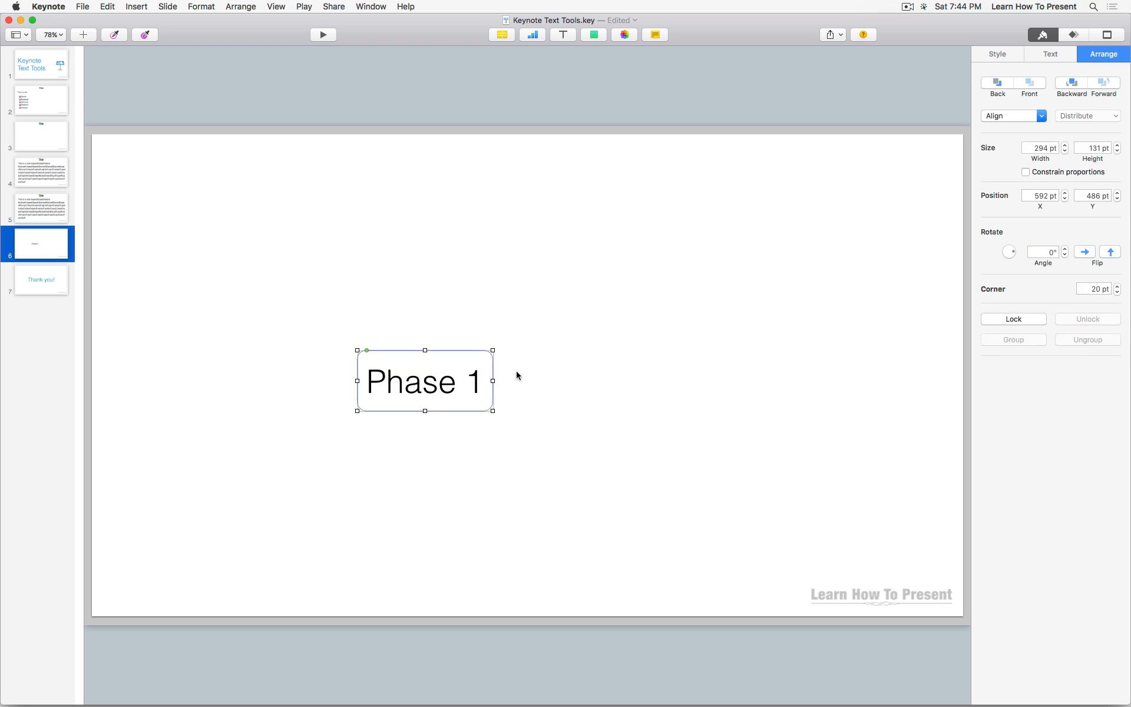
pyautogui.click(465, 389)
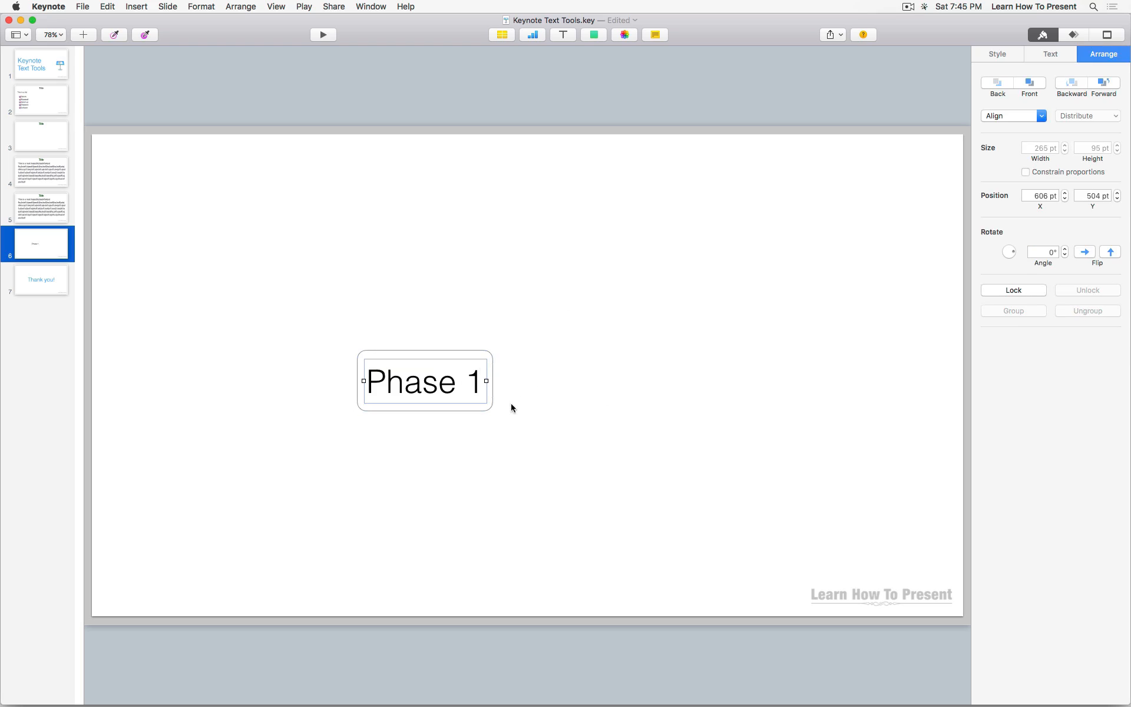
pyautogui.click(422, 353)
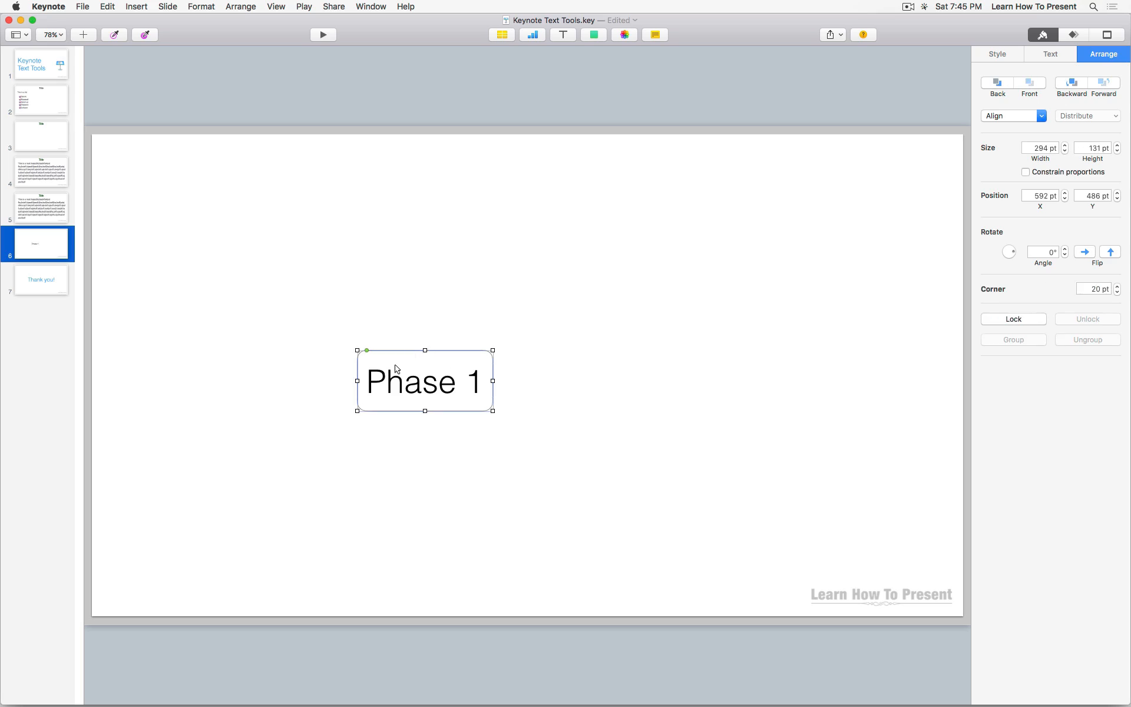
pyautogui.keyDown('shift'); pyautogui.click(444, 384); pyautogui.keyUp('shift')
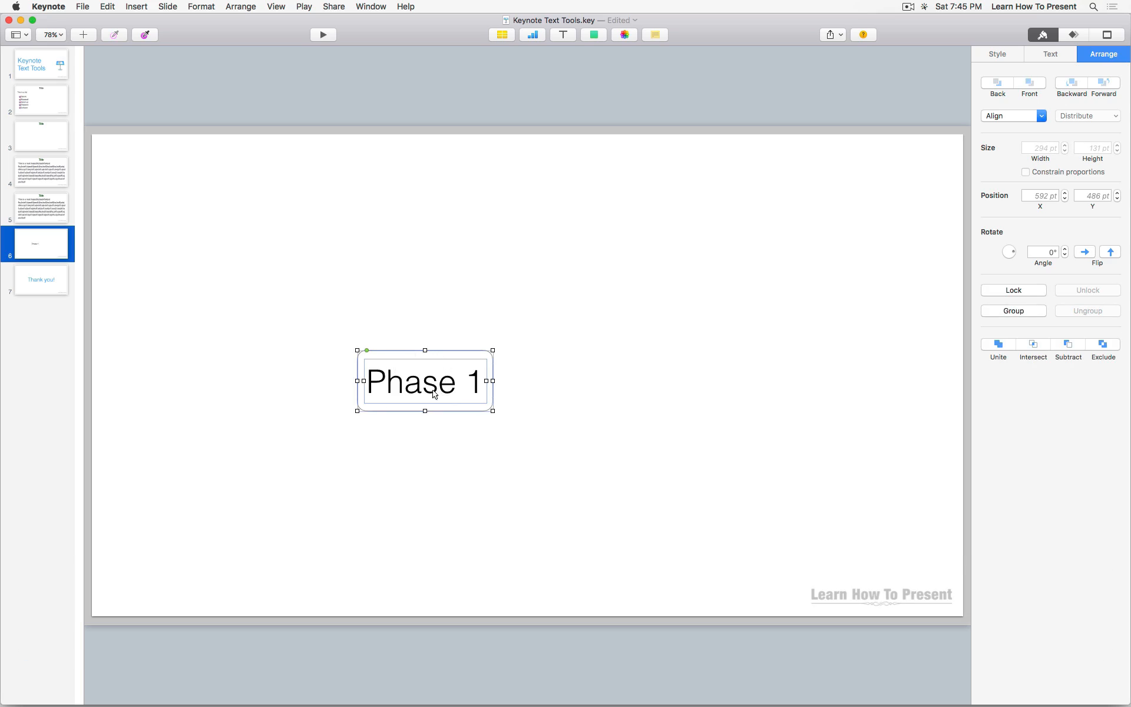
pyautogui.press('shift')
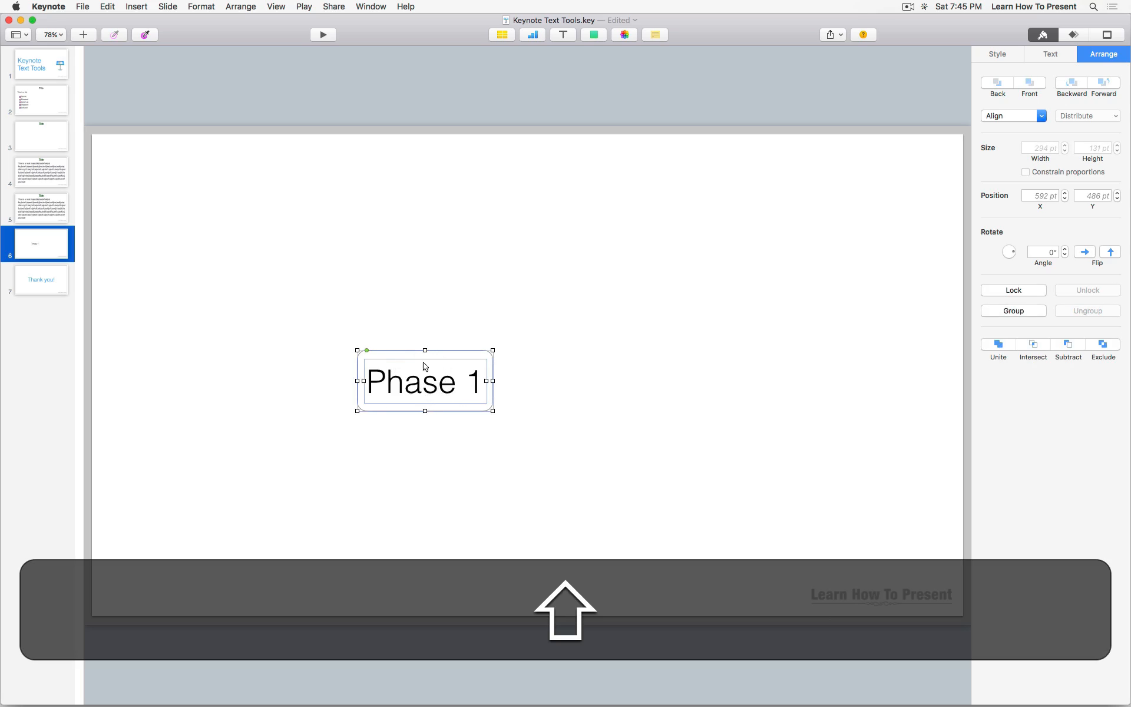
pyautogui.click(566, 434)
# Group the rounded frame and the "Phase 1" text into a single object.
pyautogui.moveTo(575, 449); pyautogui.dragTo(329, 328)
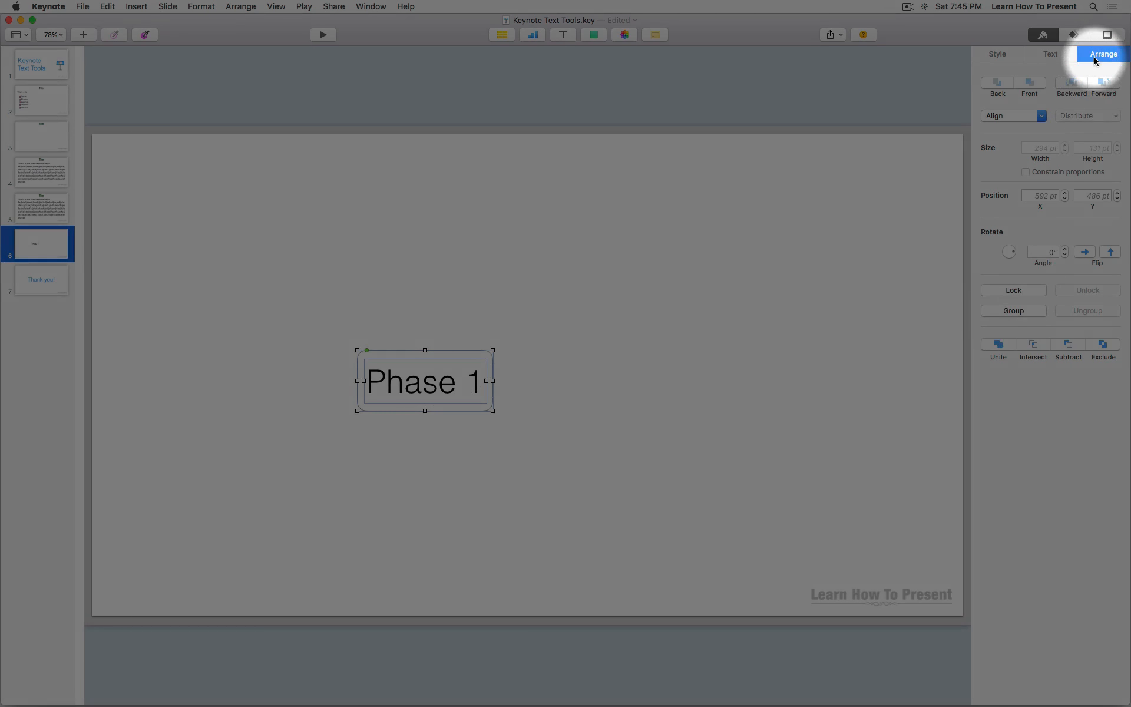
pyautogui.click(1014, 310)
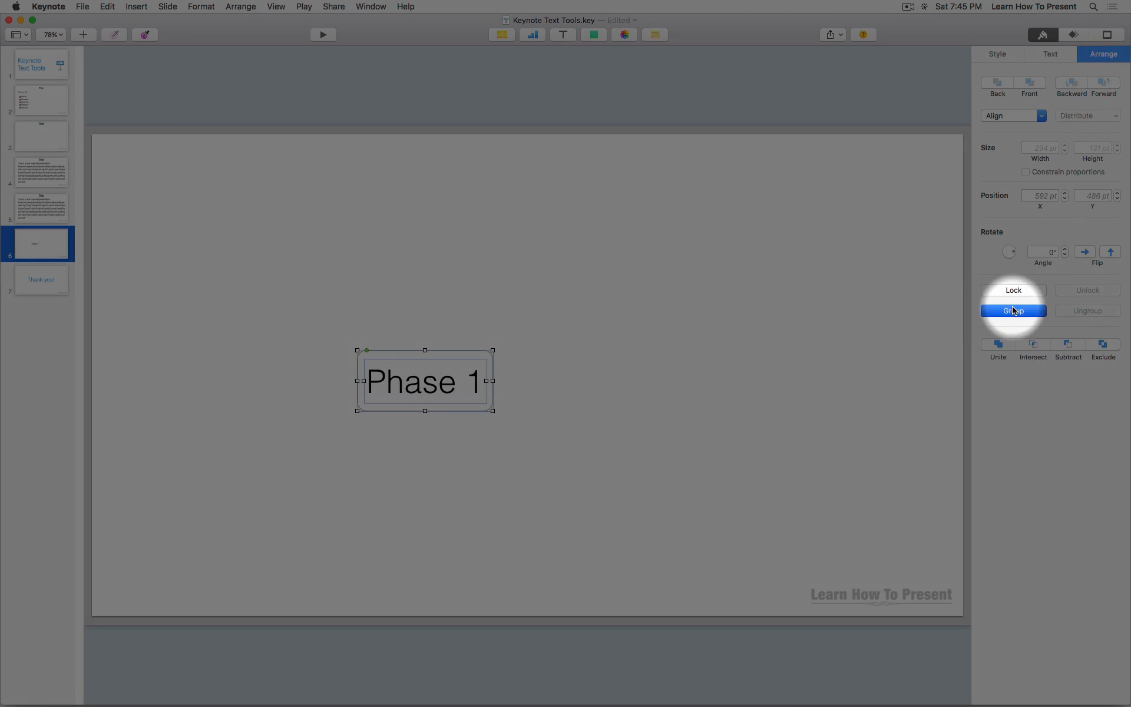
pyautogui.click(478, 322)
pyautogui.click(559, 106)
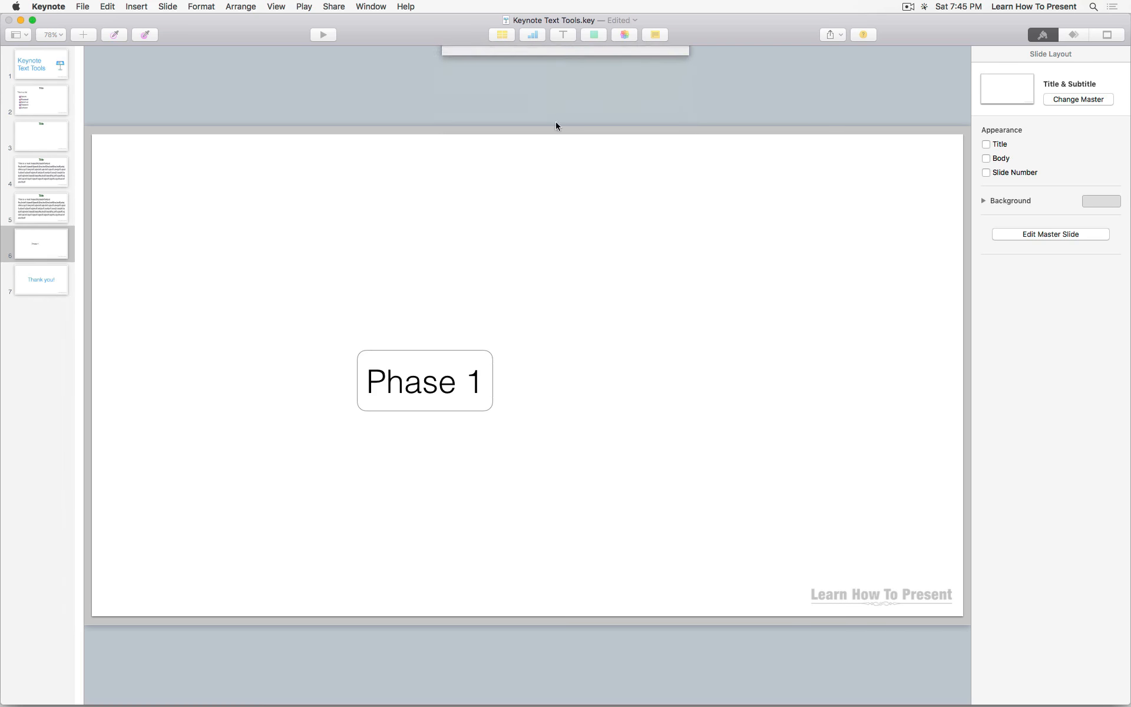
# Move the "Phase 1" group to about X 224 pt, Y 389 pt and center-align it on the slide.
pyautogui.click(409, 386)
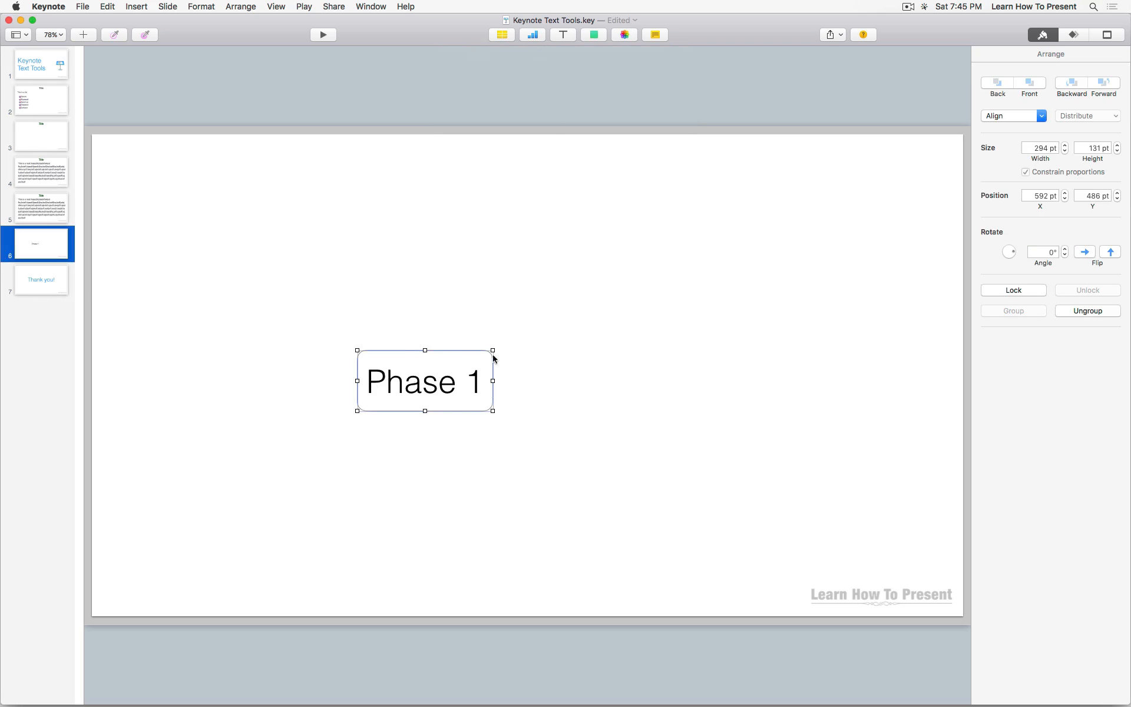
pyautogui.moveTo(455, 352); pyautogui.dragTo(285, 322)
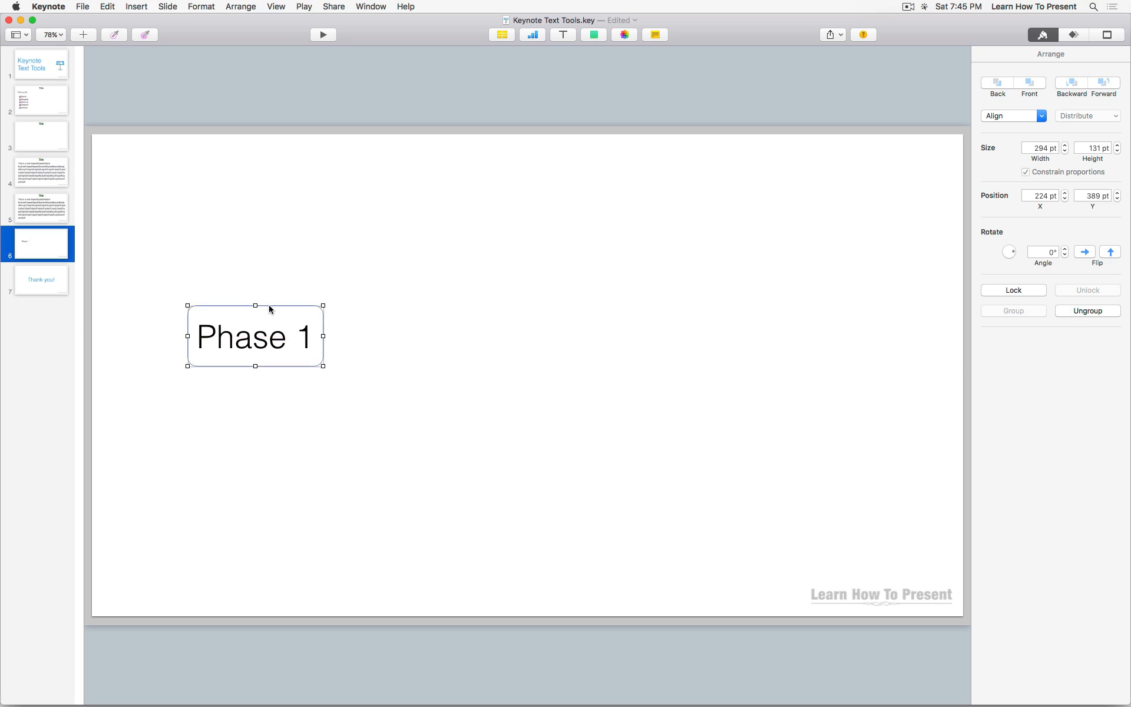
pyautogui.rightClick(269, 308)
pyautogui.moveTo(338, 377)
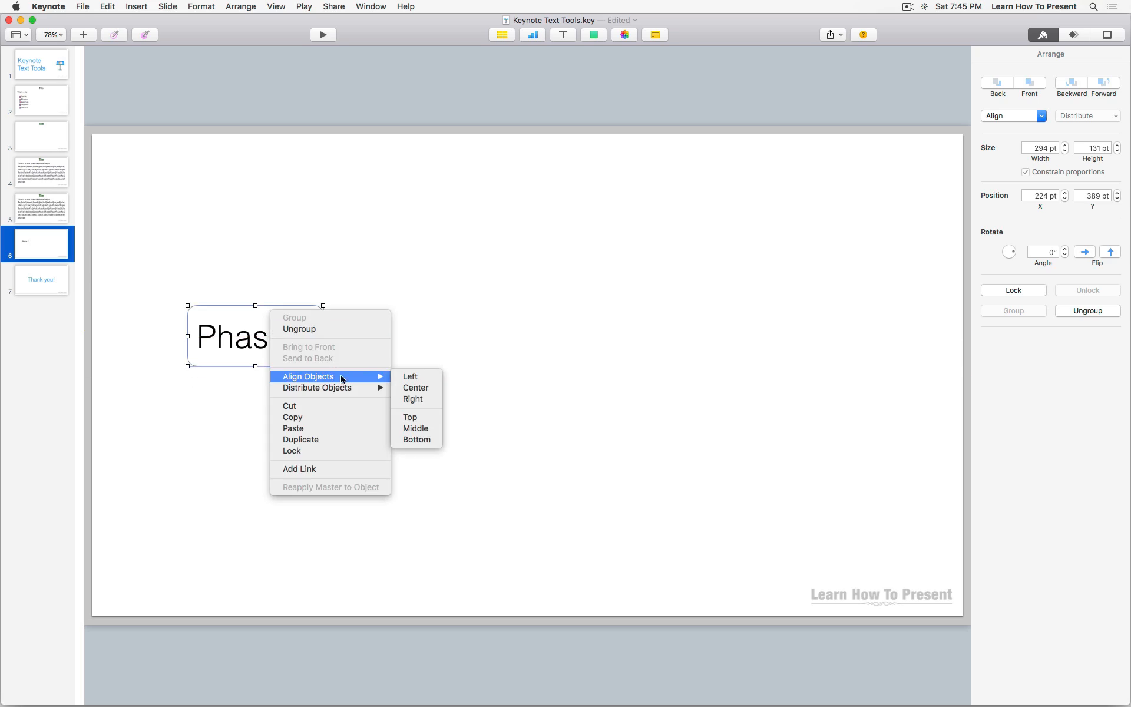
pyautogui.click(412, 388)
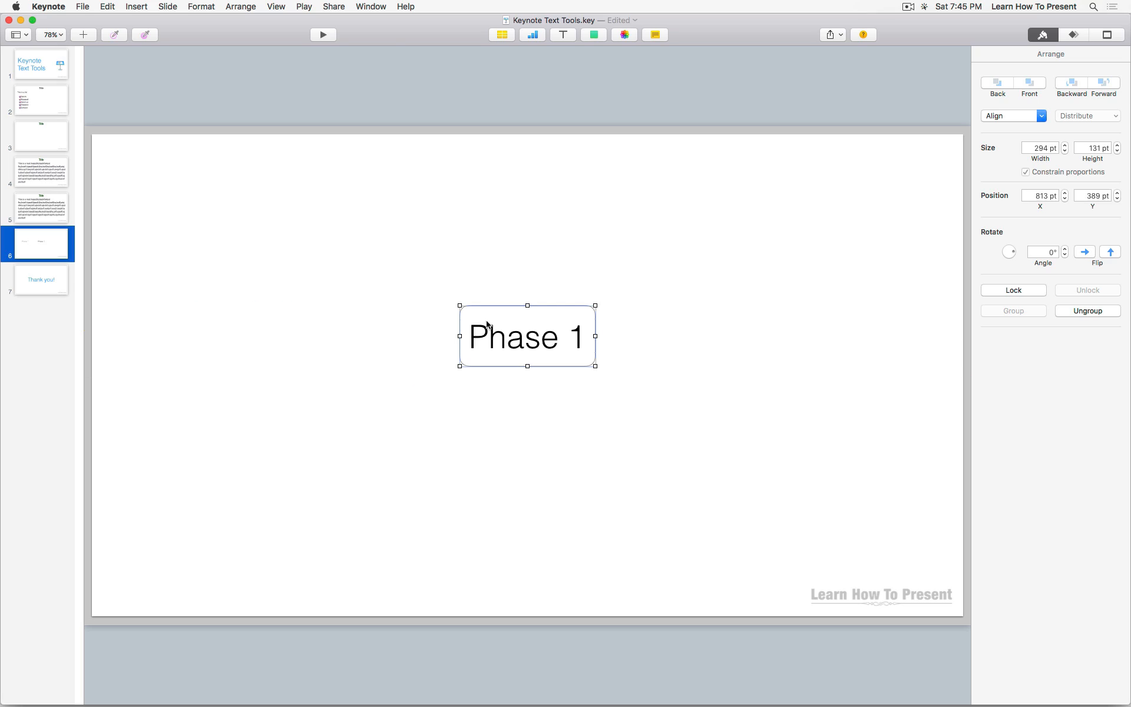
# Align the "Phase 1" group to the slide's left edge and vertical middle.
pyautogui.rightClick(503, 307)
pyautogui.moveTo(555, 372)
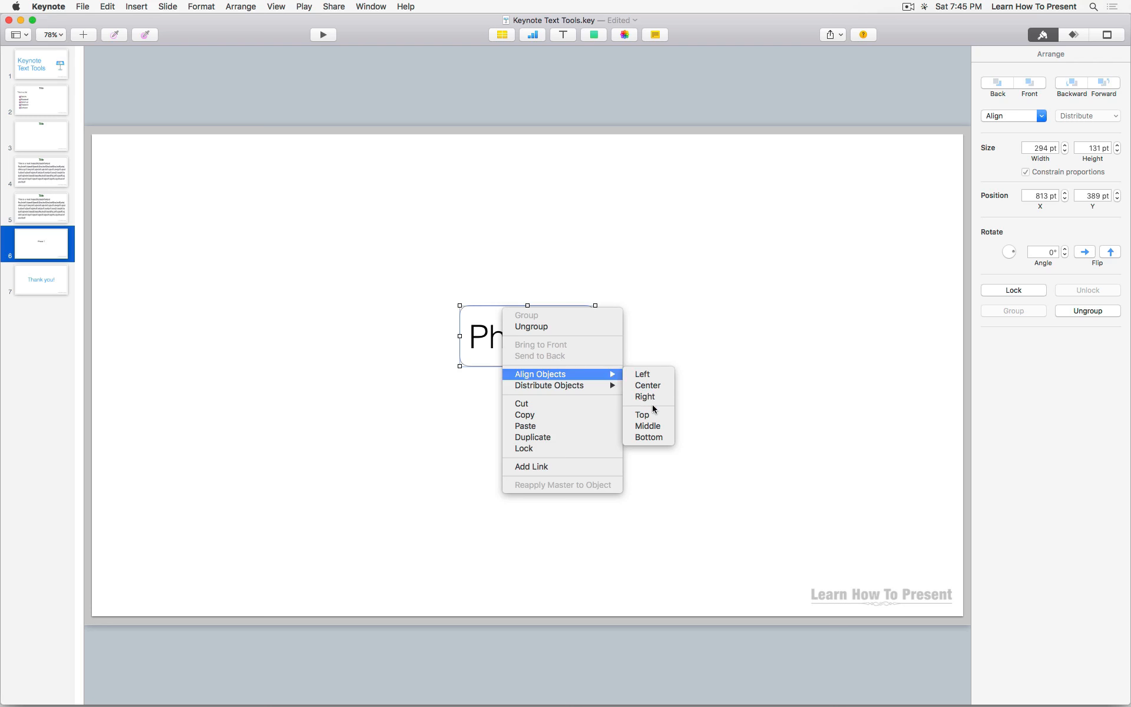
pyautogui.click(643, 375)
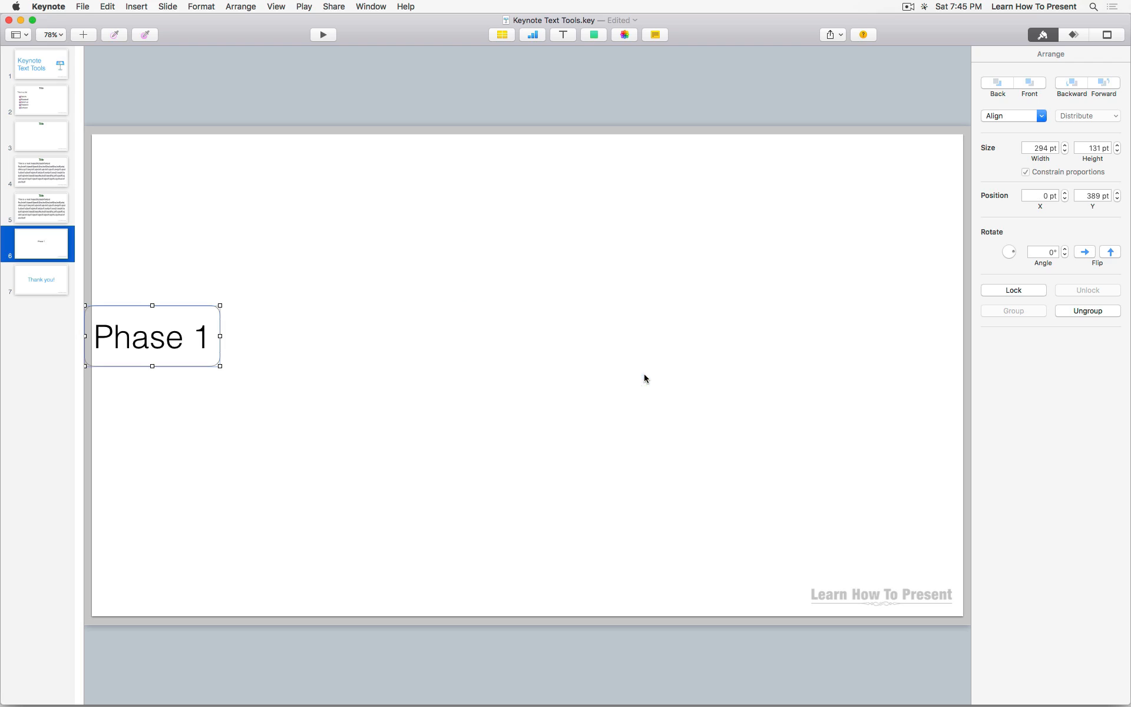
pyautogui.rightClick(198, 326)
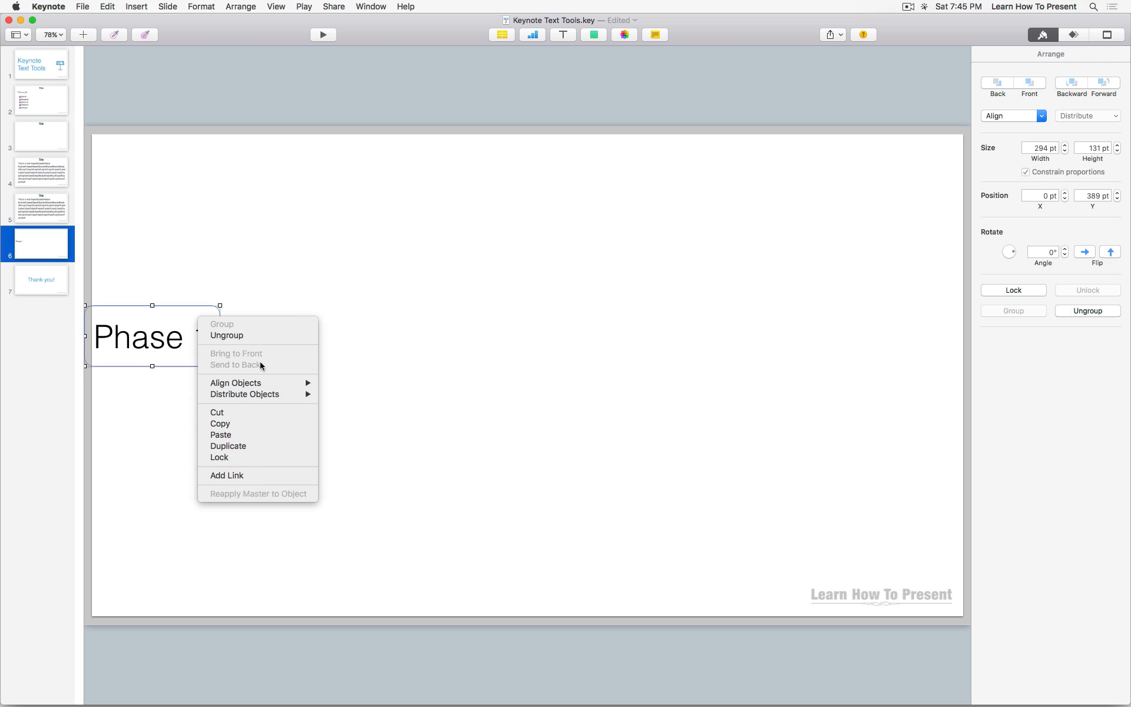
pyautogui.moveTo(294, 383)
pyautogui.click(355, 424)
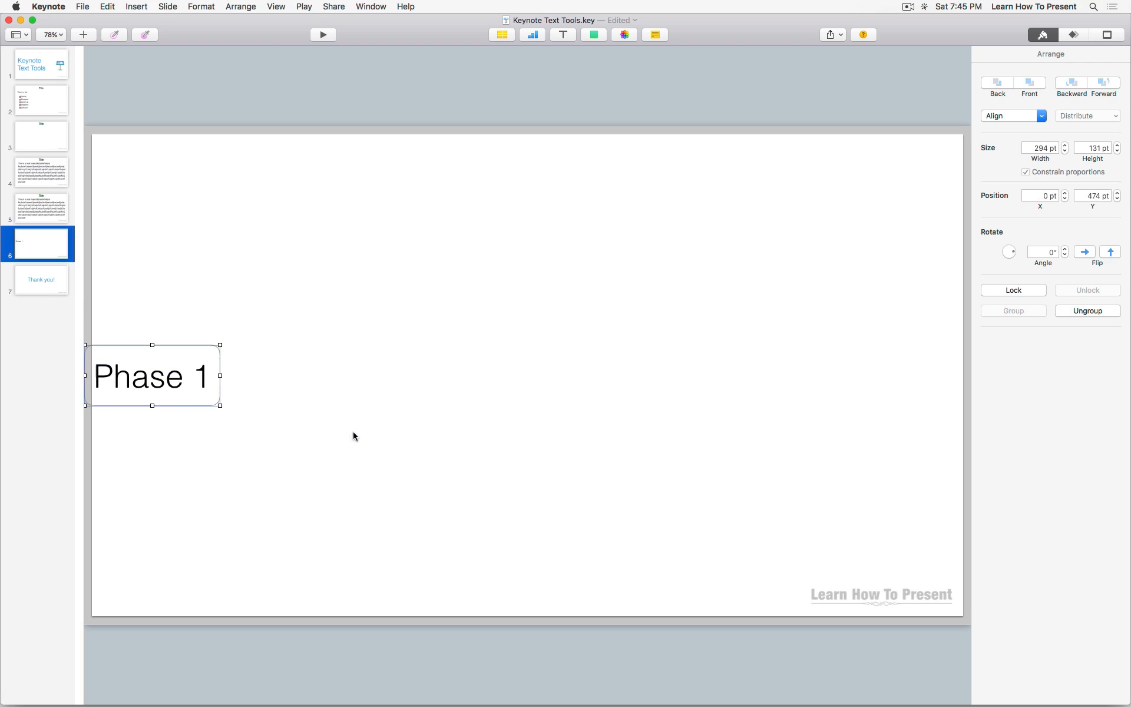
# Nudge the "Phase 1" group horizontally in large increments away from the slide's left edge to X 120 pt.
pyautogui.press('shift')
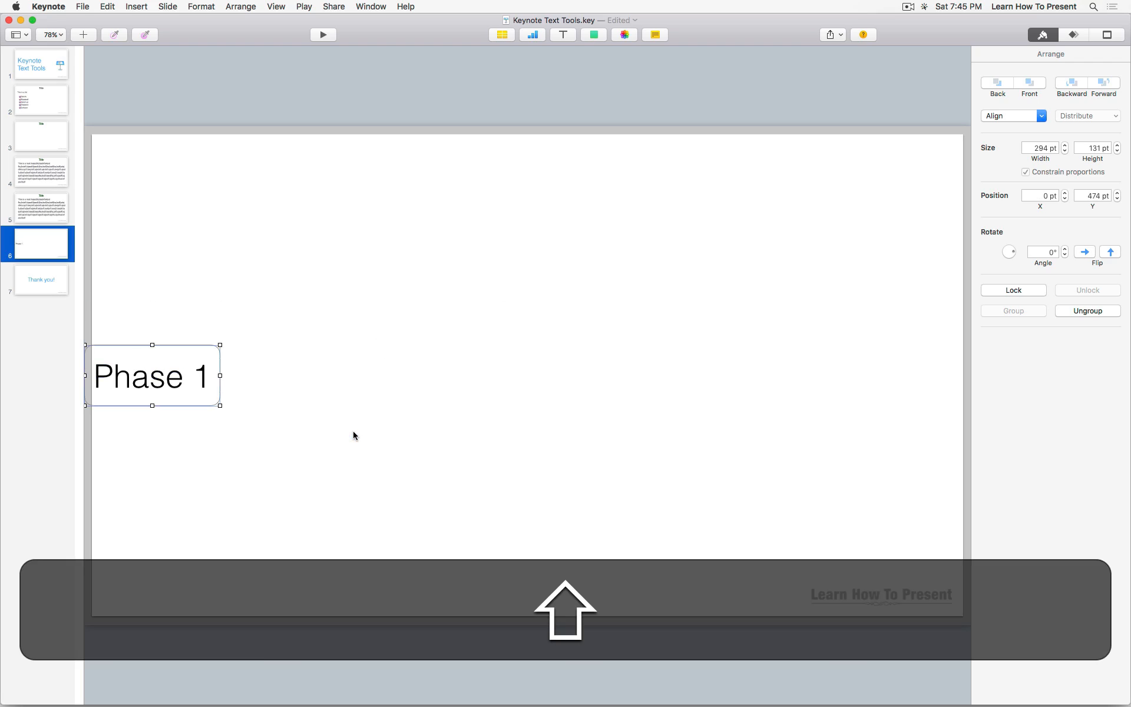
pyautogui.hotkey('shift', 'Right')
pyautogui.hotkey('shift', 'Right')
pyautogui.hotkey('shift', 'Right')
pyautogui.hotkey('shift', 'Right')
pyautogui.hotkey('shift', 'Right')
pyautogui.hotkey('shift', 'Right')
pyautogui.hotkey('shift', 'Right')
pyautogui.hotkey('shift', 'Right')
pyautogui.hotkey('shift', 'Right')
pyautogui.hotkey('shift', 'Right')
pyautogui.hotkey('shift', 'Right')
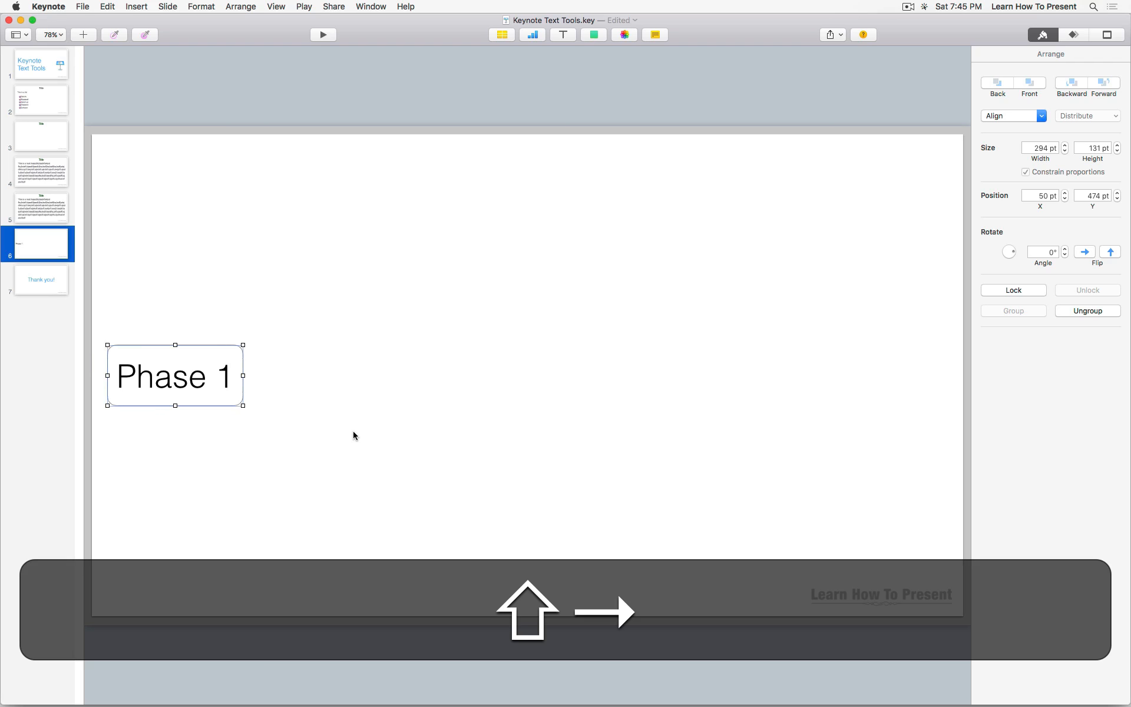
pyautogui.hotkey('shift', 'Right')
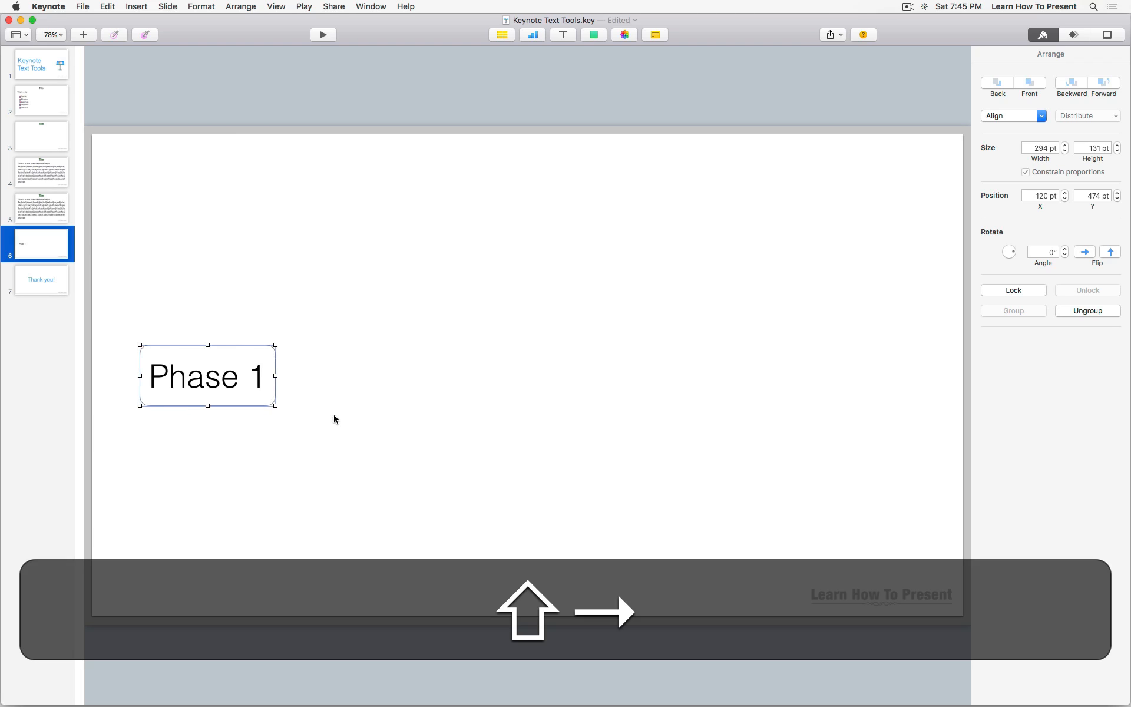
# Copy the "Phase 1" group and paste a duplicate of it onto the same slide.
pyautogui.click(265, 352)
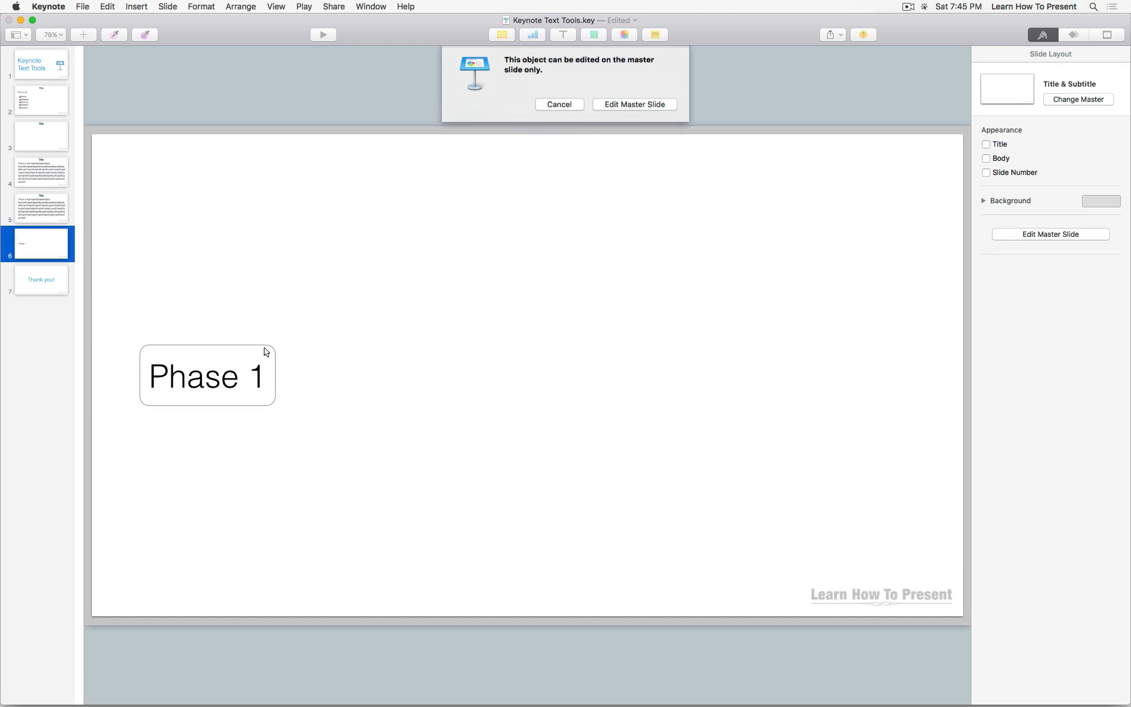
pyautogui.click(557, 110)
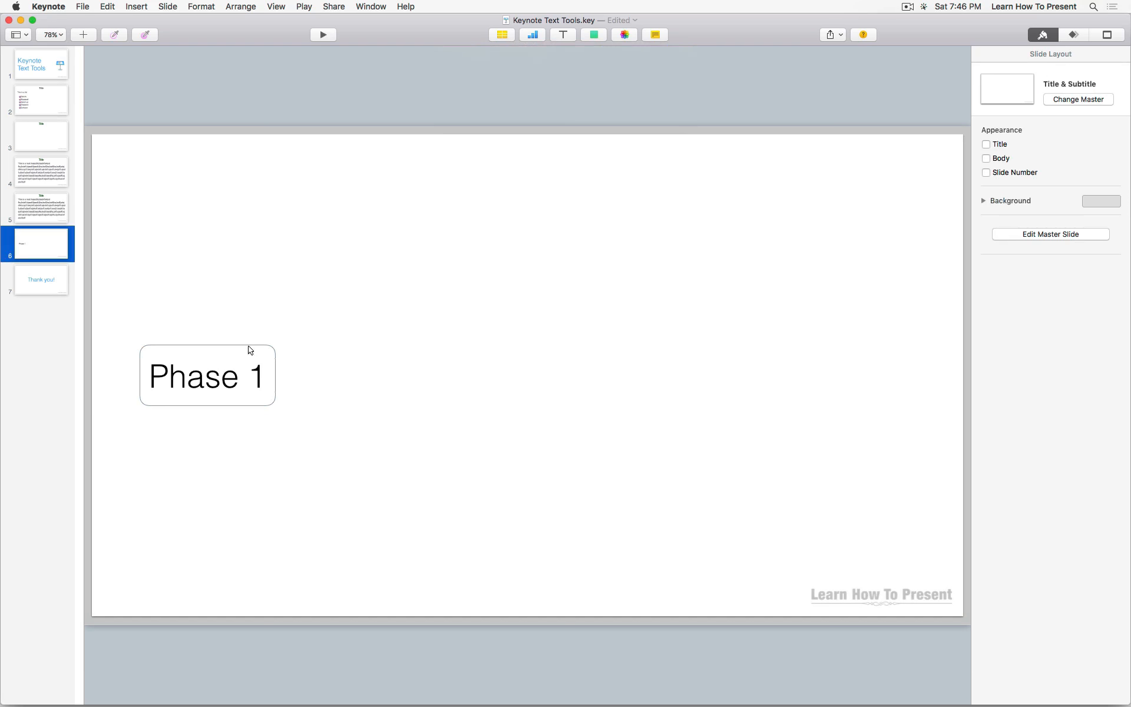
pyautogui.moveTo(289, 356); pyautogui.dragTo(228, 437)
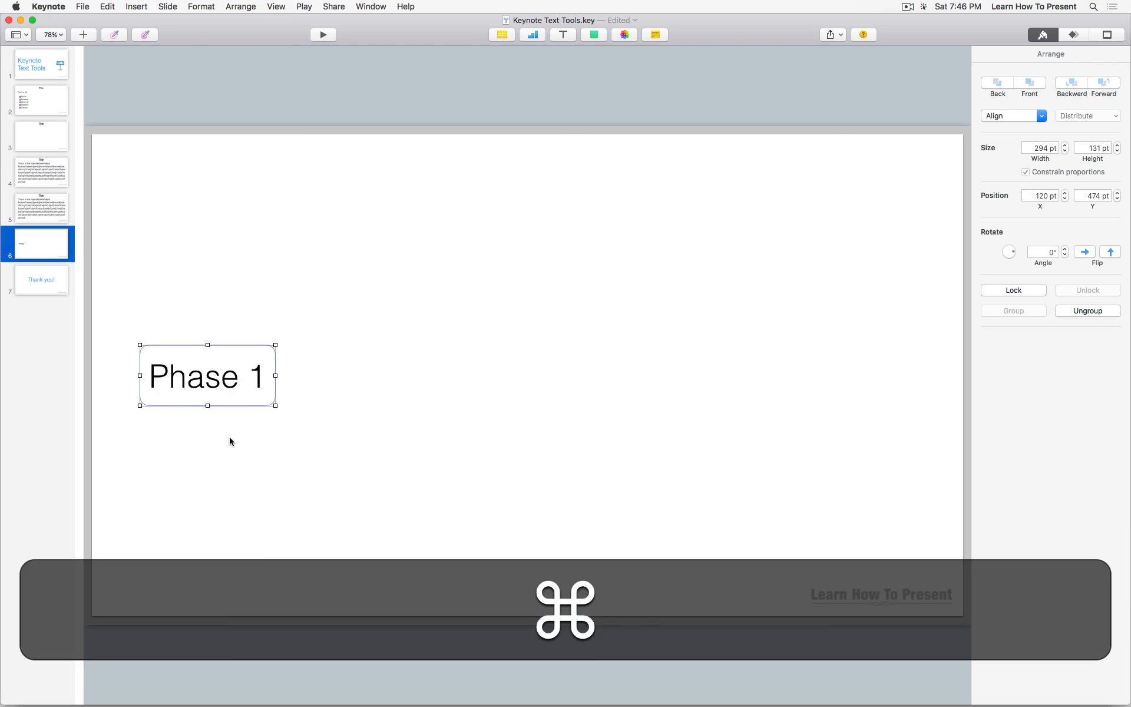
pyautogui.press('super+c')
pyautogui.click(285, 430)
pyautogui.press('super+v')
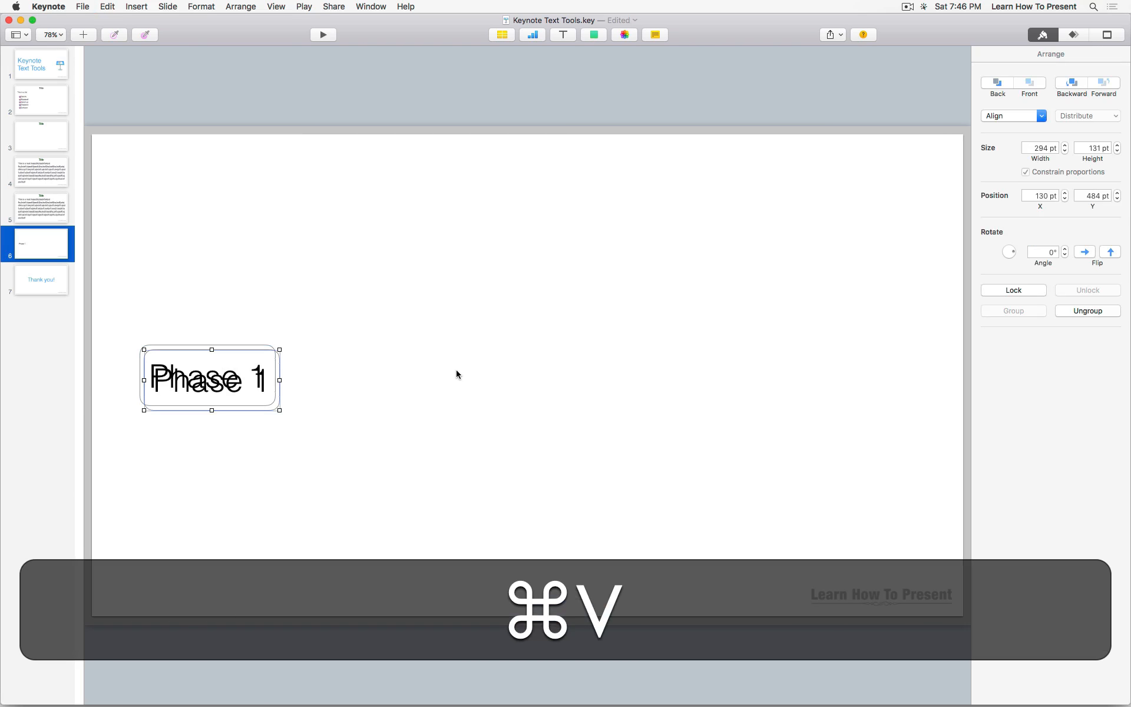
# Move the duplicate "Phase 1" group to X 1506 pt, Y 474 pt and paste another copy midway between the two groups at X 813 pt.
pyautogui.moveTo(259, 367); pyautogui.dragTo(903, 355)
pyautogui.press('super+c')
pyautogui.press('super+v')
pyautogui.click(894, 429)
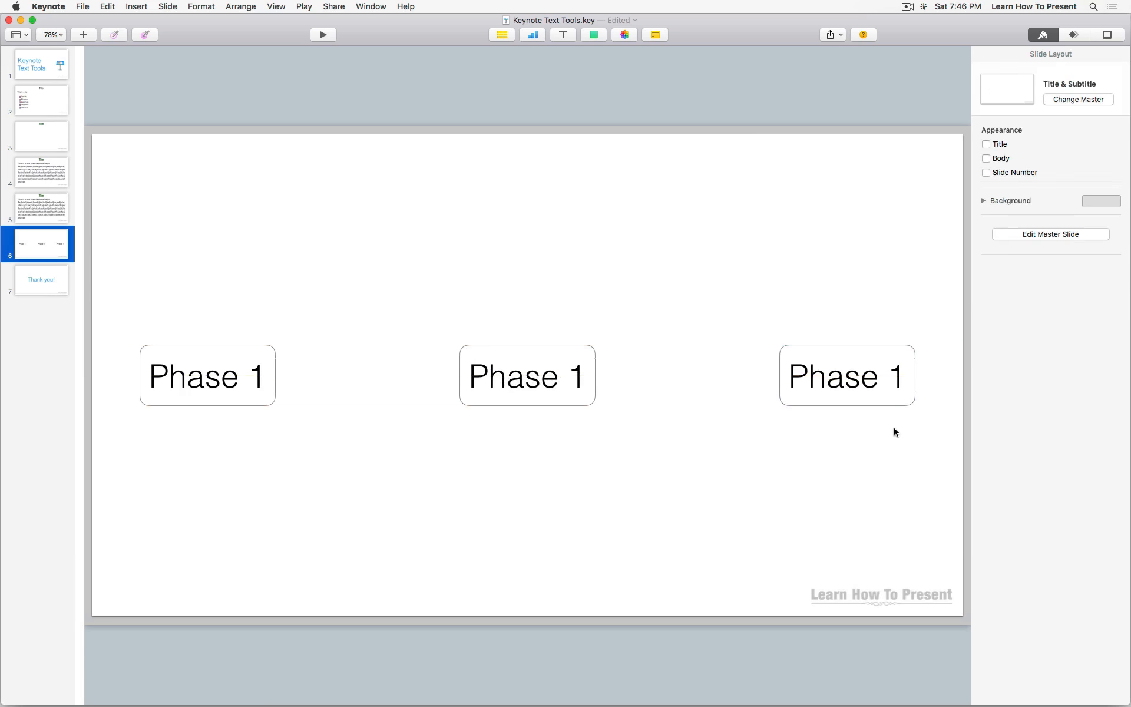
# Select all three "Phase 1" groups and distribute them evenly across the slide.
pyautogui.moveTo(888, 460); pyautogui.dragTo(215, 313)
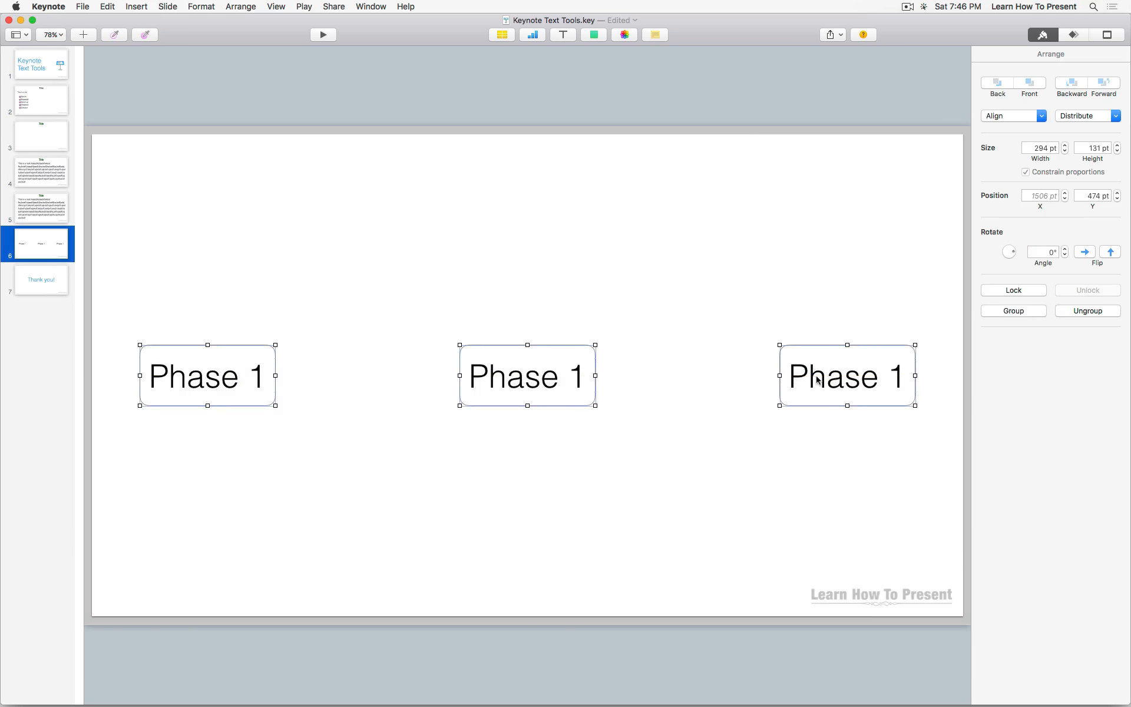
pyautogui.rightClick(876, 359)
pyautogui.moveTo(939, 425)
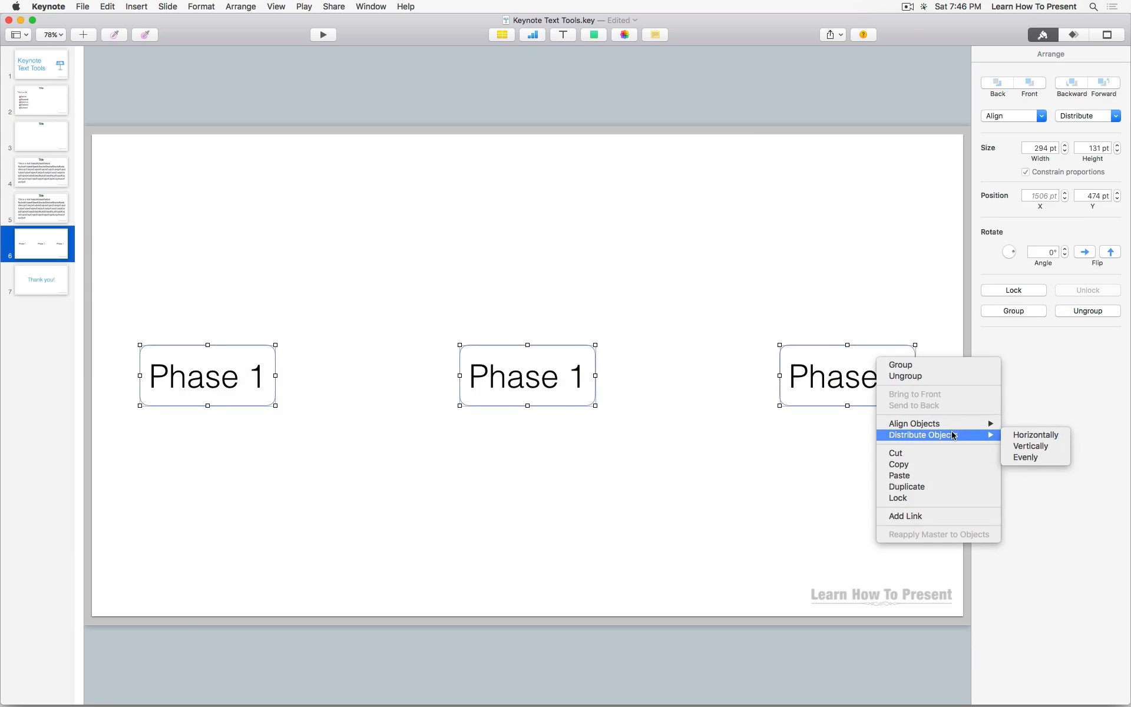
pyautogui.click(1011, 457)
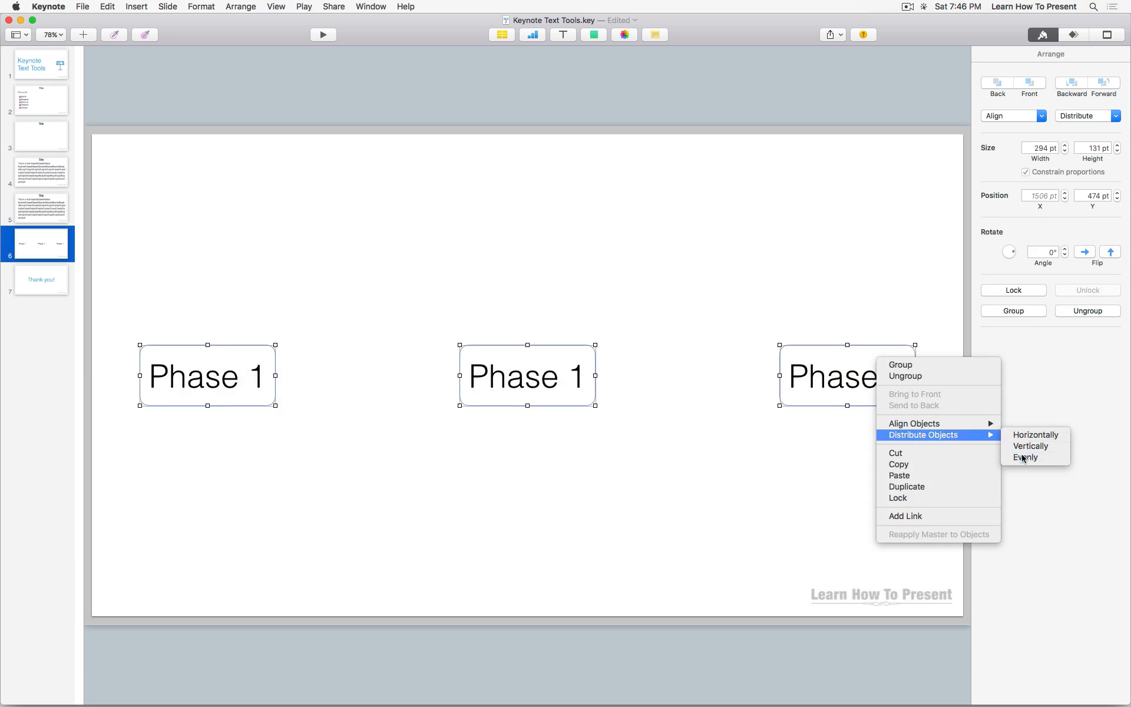
pyautogui.click(826, 443)
# Change the text in the middle group to "Phase 2".
pyautogui.click(553, 386)
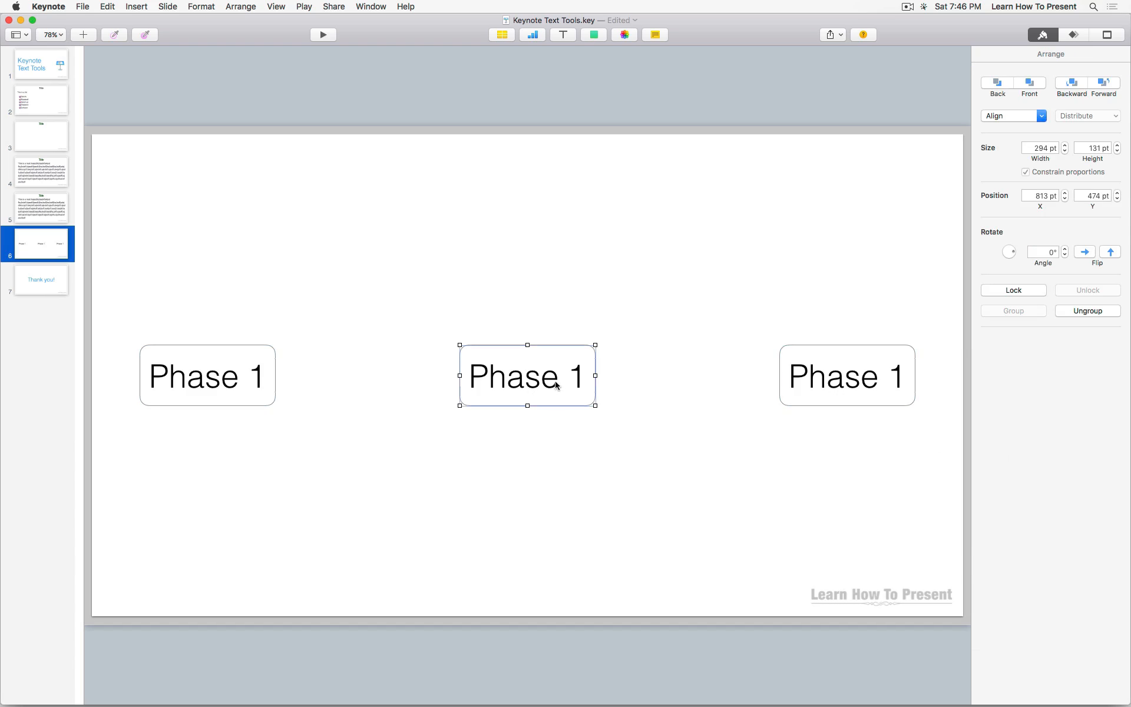
pyautogui.click(577, 379)
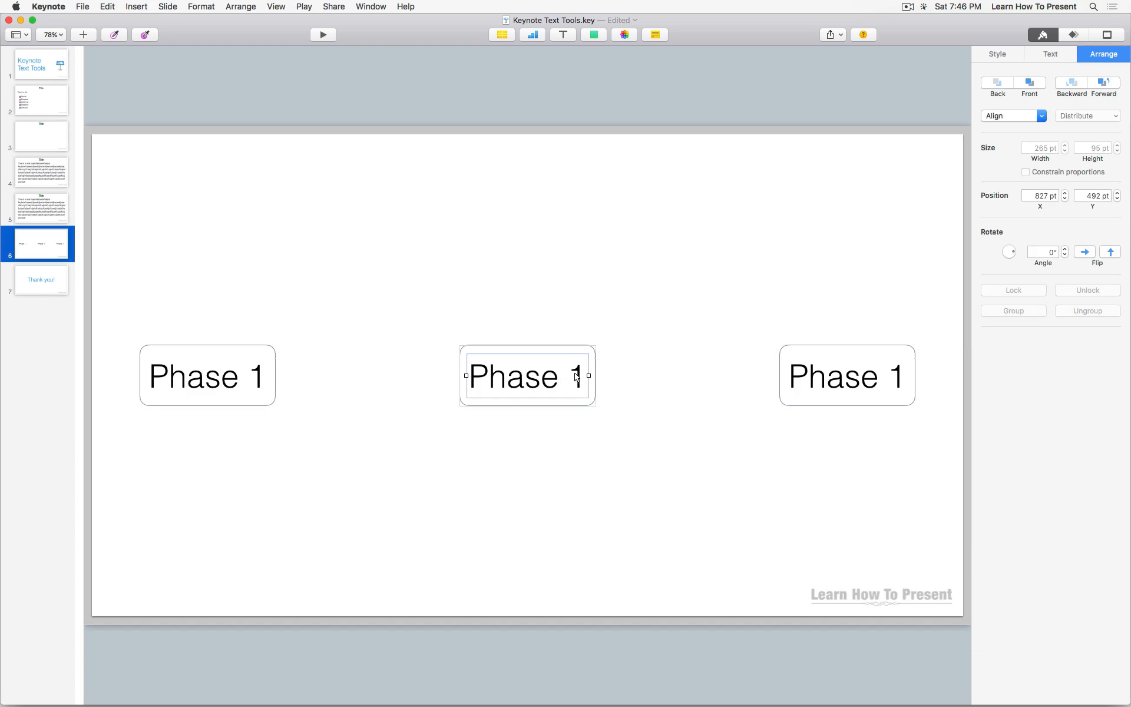
pyautogui.doubleClick(577, 377)
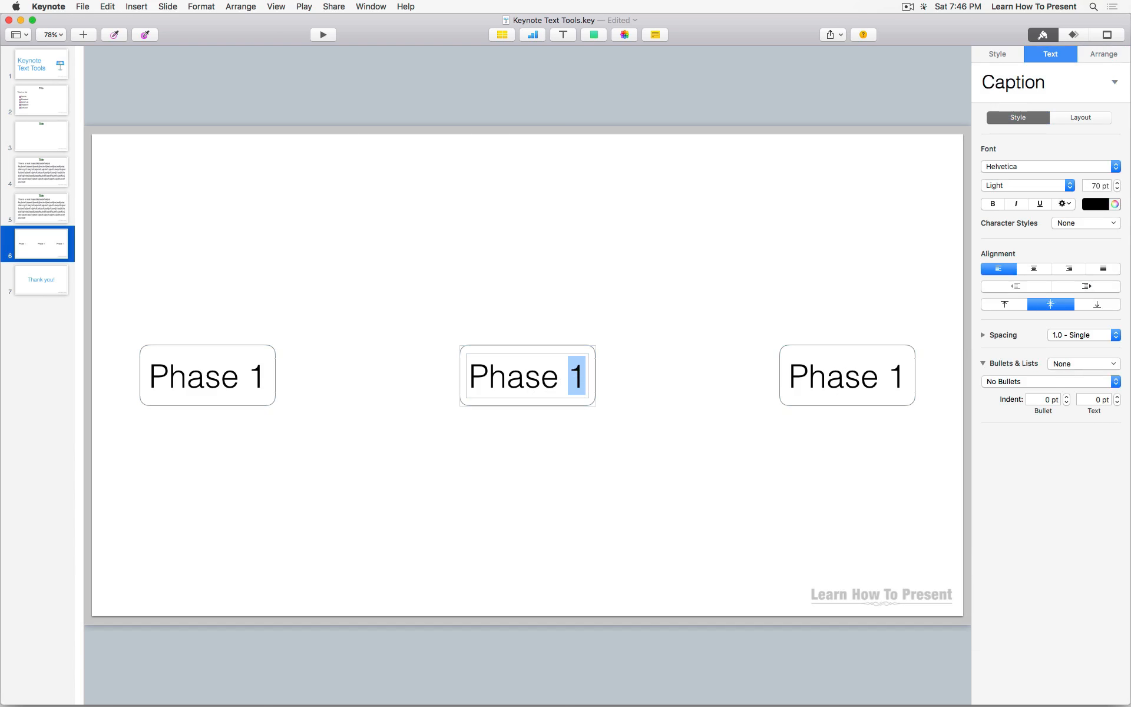
pyautogui.write('2')
# Change the text in the third group of the row to "Phase 3".
pyautogui.click(801, 385)
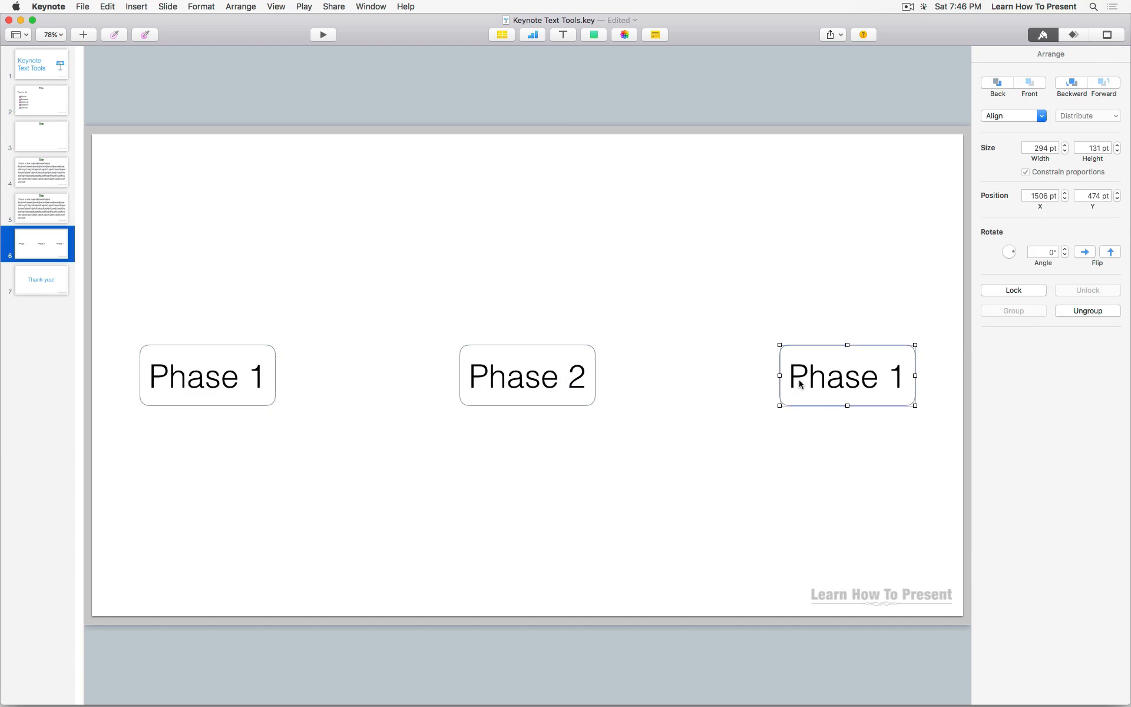
pyautogui.click(895, 379)
pyautogui.doubleClick(893, 377)
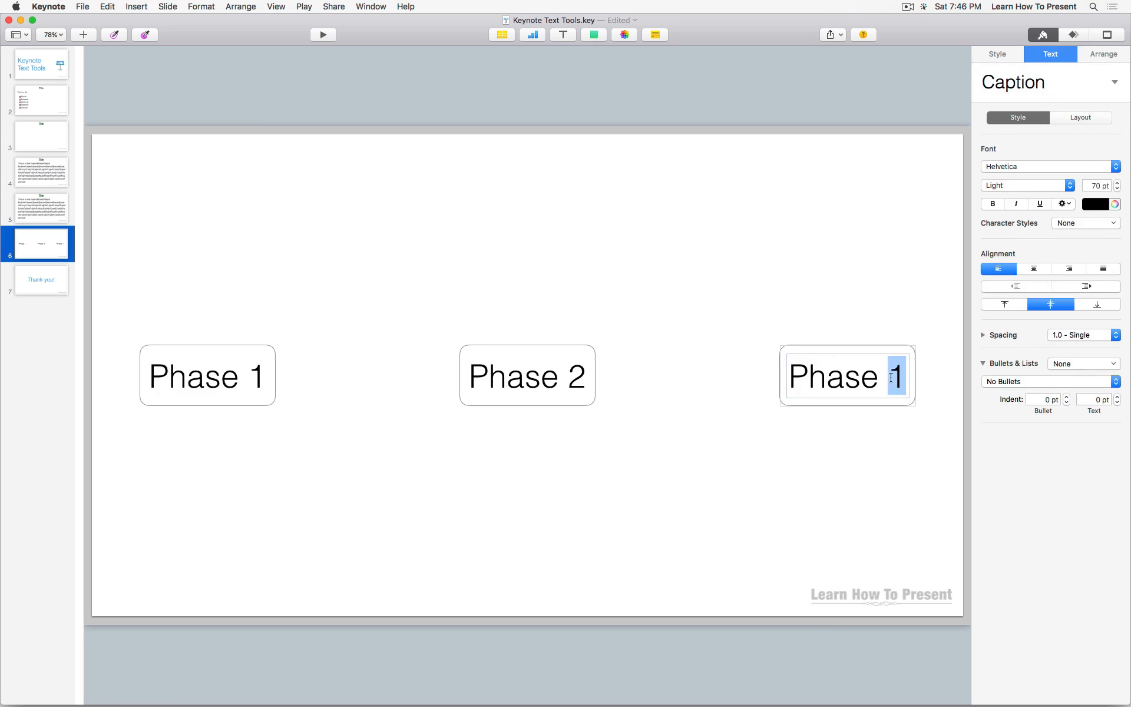
pyautogui.write('3')
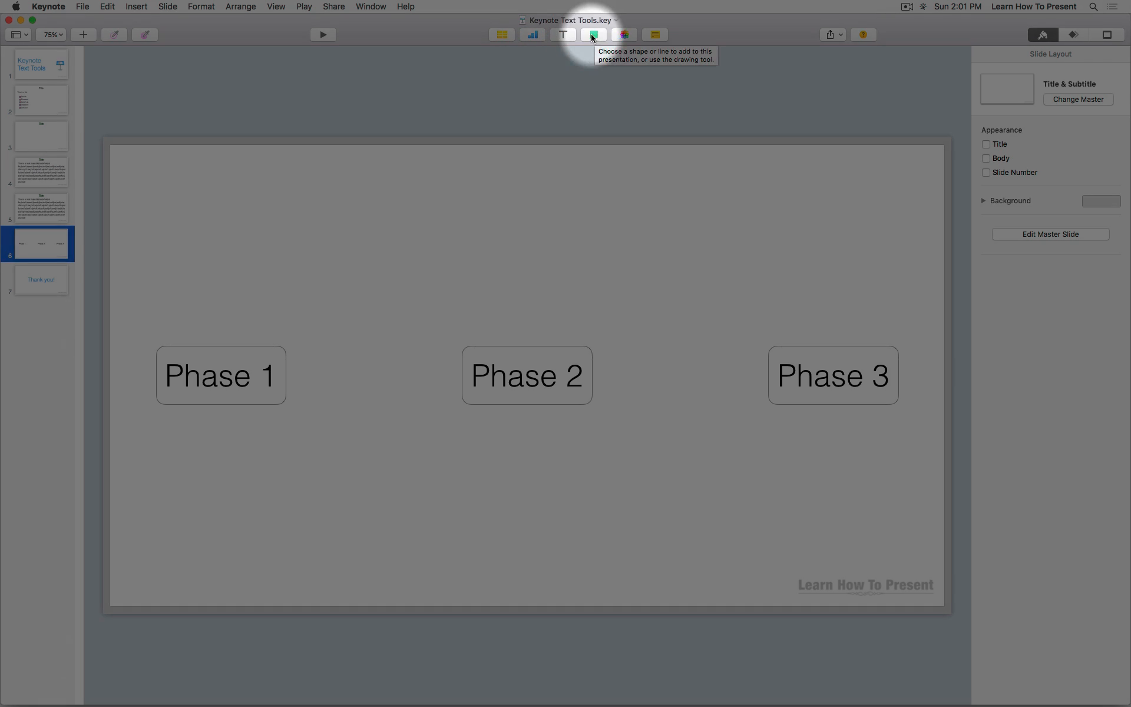
# Open the shape library for adding a shape or line to the phase slide.
pyautogui.click(591, 34)
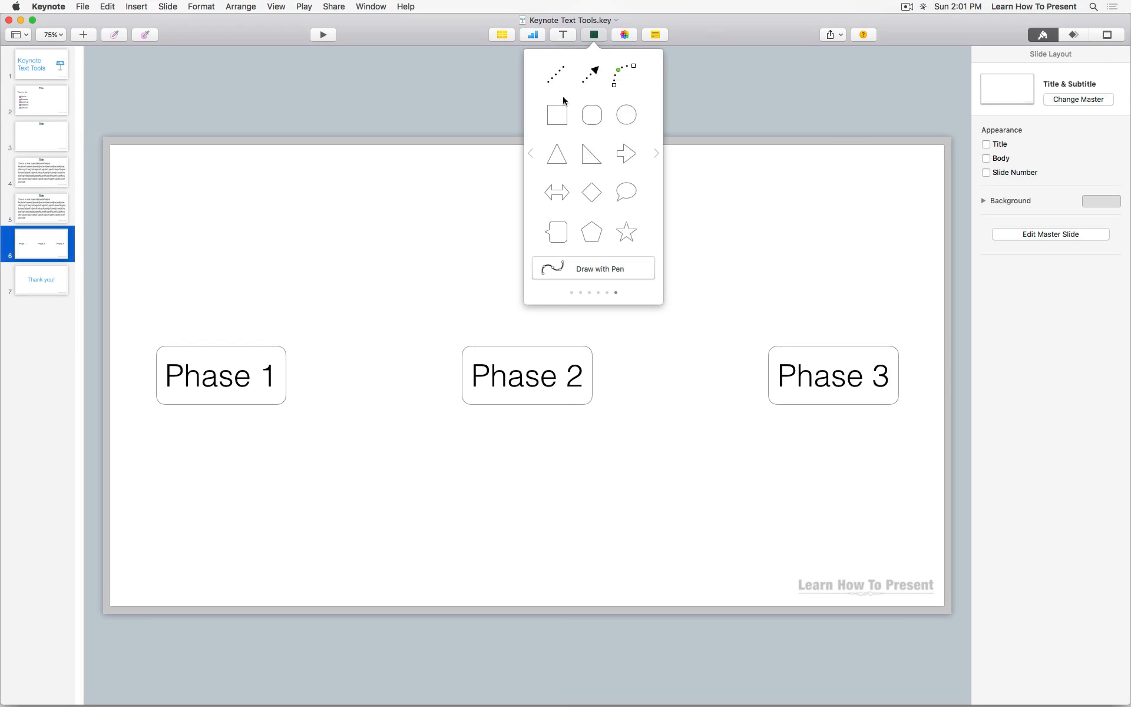